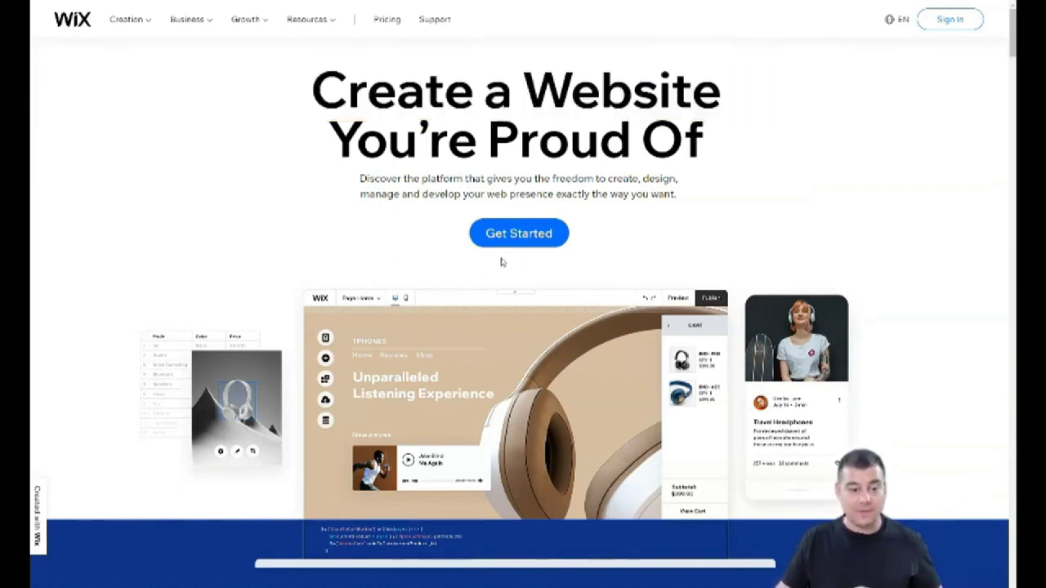
- Scroll down through the Wix page and back up a little
middle_click(497, 274)
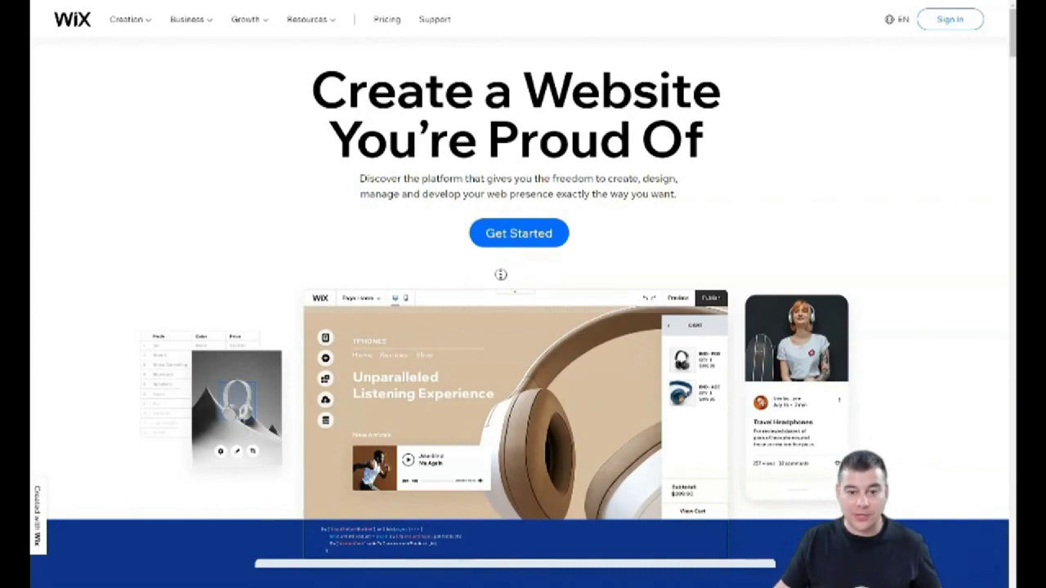
scroll(500, 294, down, 6)
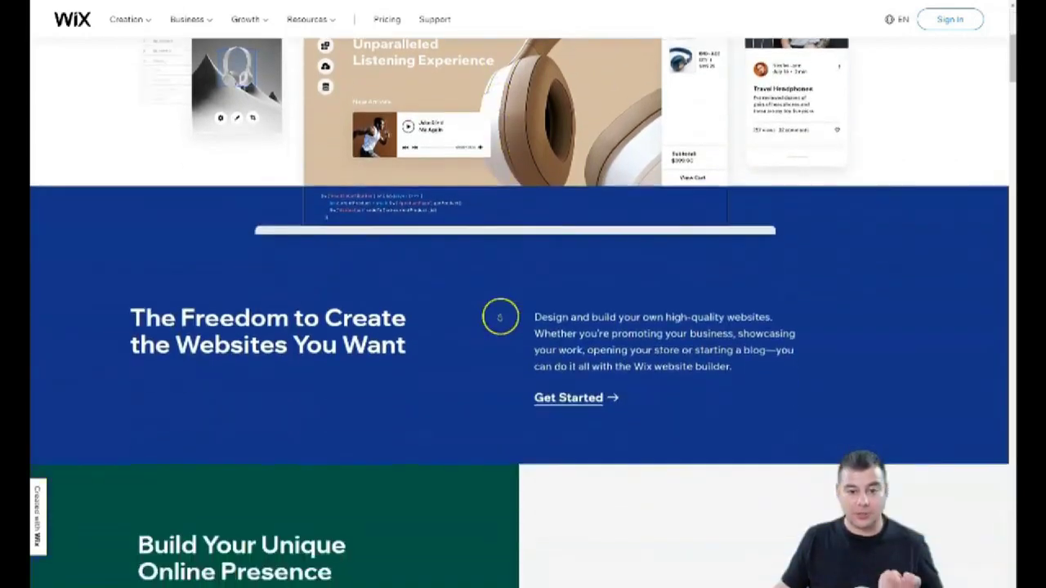
scroll(499, 317, down, 2)
scroll(501, 314, down, 1)
scroll(505, 311, down, 1)
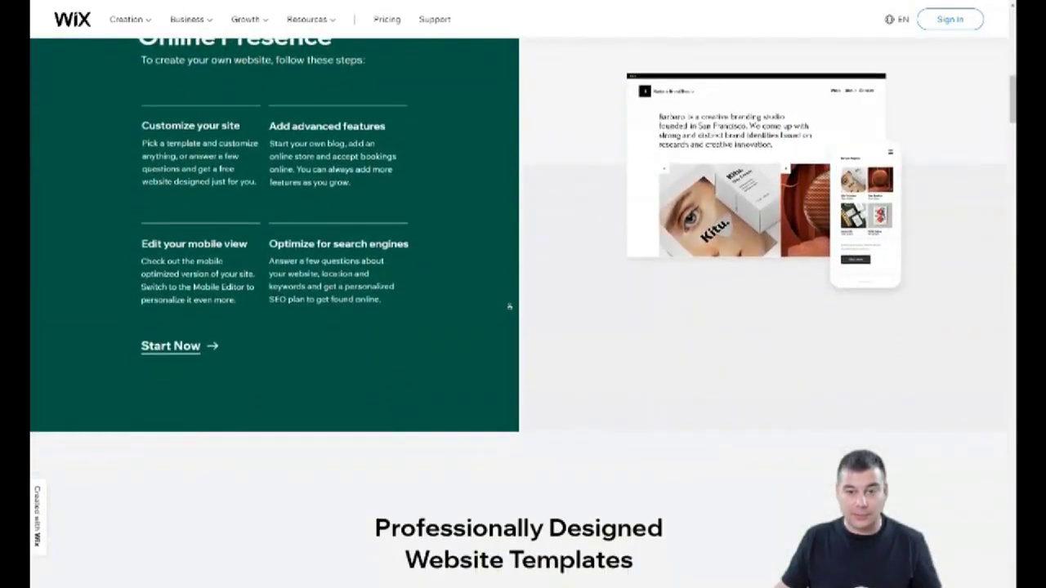
scroll(507, 308, down, 1)
scroll(509, 306, down, 1)
scroll(509, 306, down, 1)
scroll(509, 305, down, 1)
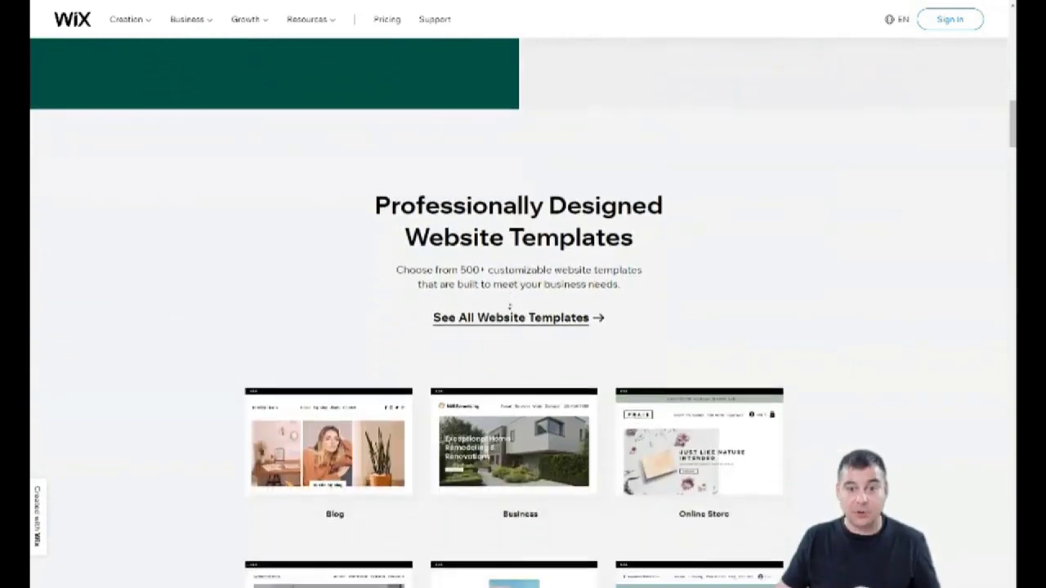
scroll(509, 305, down, 1)
scroll(509, 307, down, 1)
scroll(510, 306, down, 1)
scroll(509, 306, down, 1)
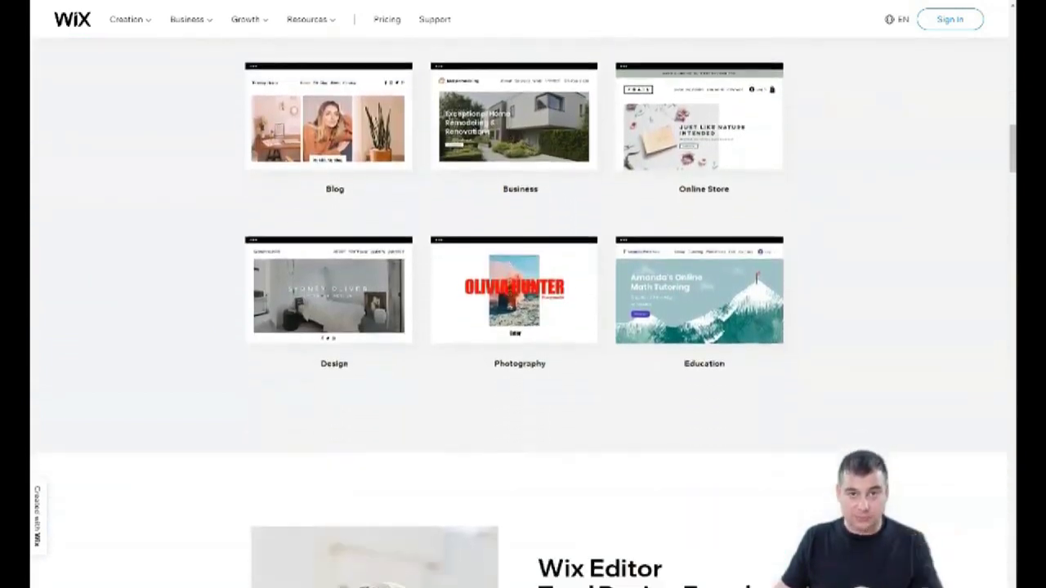
scroll(509, 307, down, 1)
scroll(510, 307, down, 1)
scroll(509, 306, down, 1)
scroll(509, 306, down, 1)
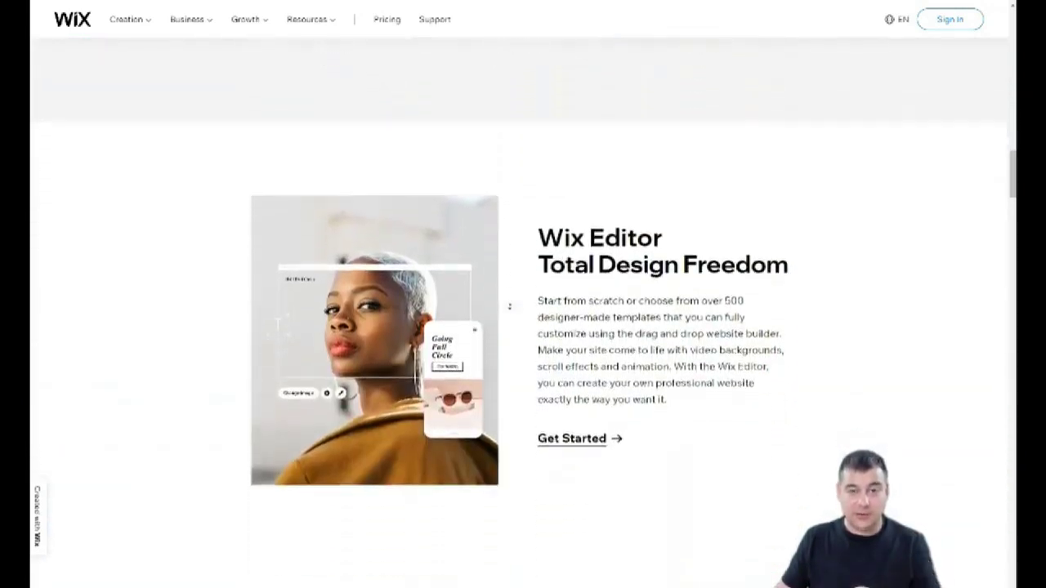
scroll(510, 306, down, 1)
scroll(509, 307, down, 1)
scroll(509, 306, down, 1)
scroll(509, 307, down, 1)
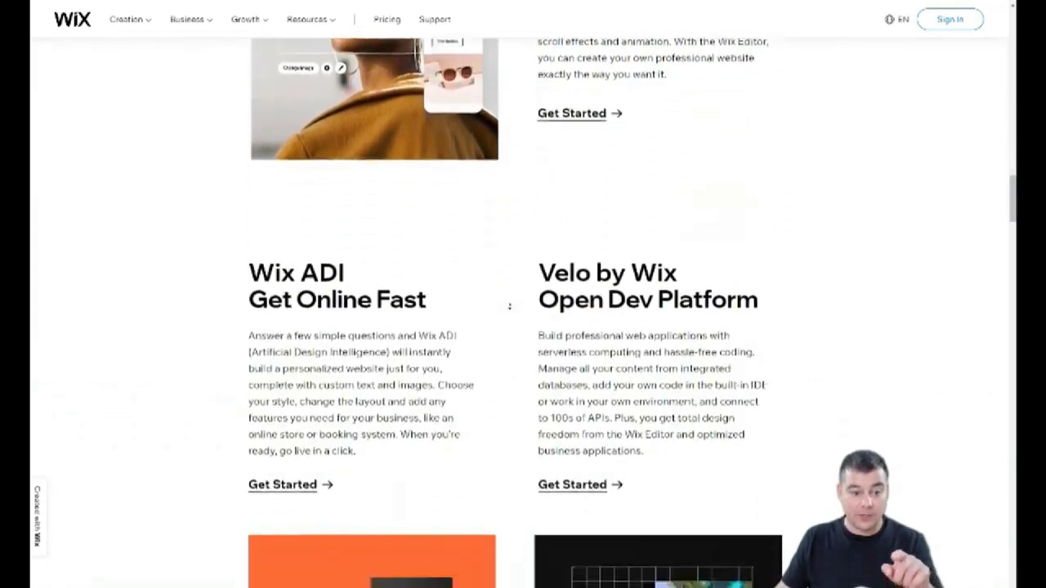
scroll(509, 307, down, 1)
scroll(509, 306, down, 1)
scroll(509, 306, down, 1)
scroll(509, 306, down, 1)
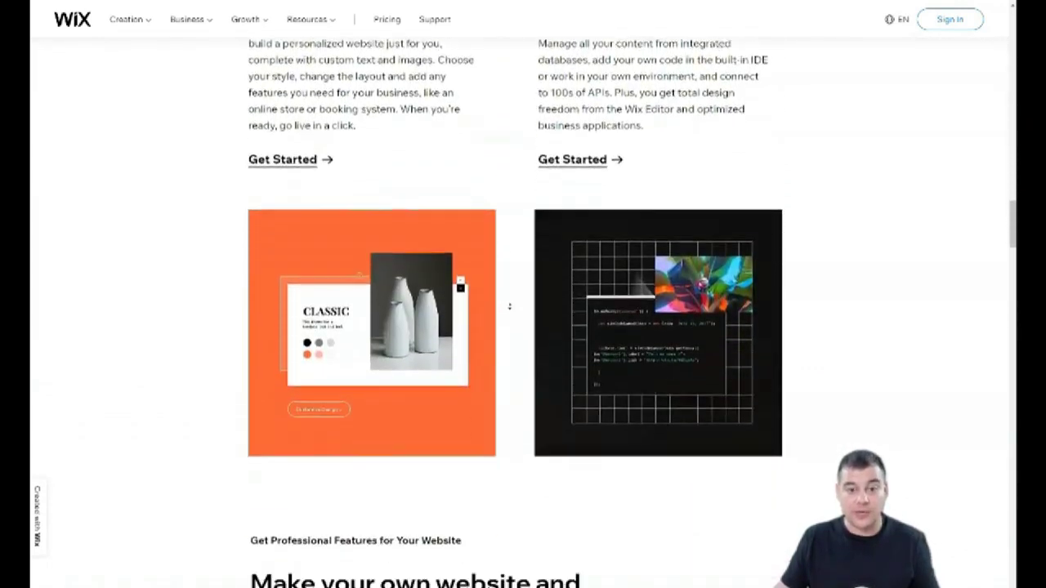
scroll(509, 306, down, 1)
scroll(509, 306, down, 1)
scroll(509, 306, down, 1)
scroll(510, 307, down, 1)
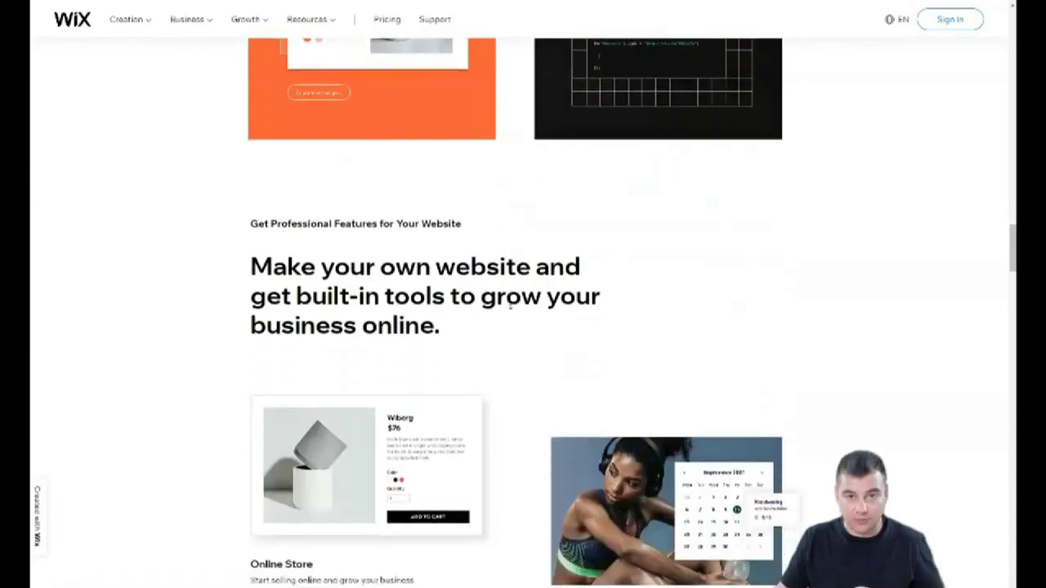
scroll(509, 306, down, 1)
scroll(510, 306, down, 1)
scroll(509, 307, down, 1)
scroll(510, 307, down, 1)
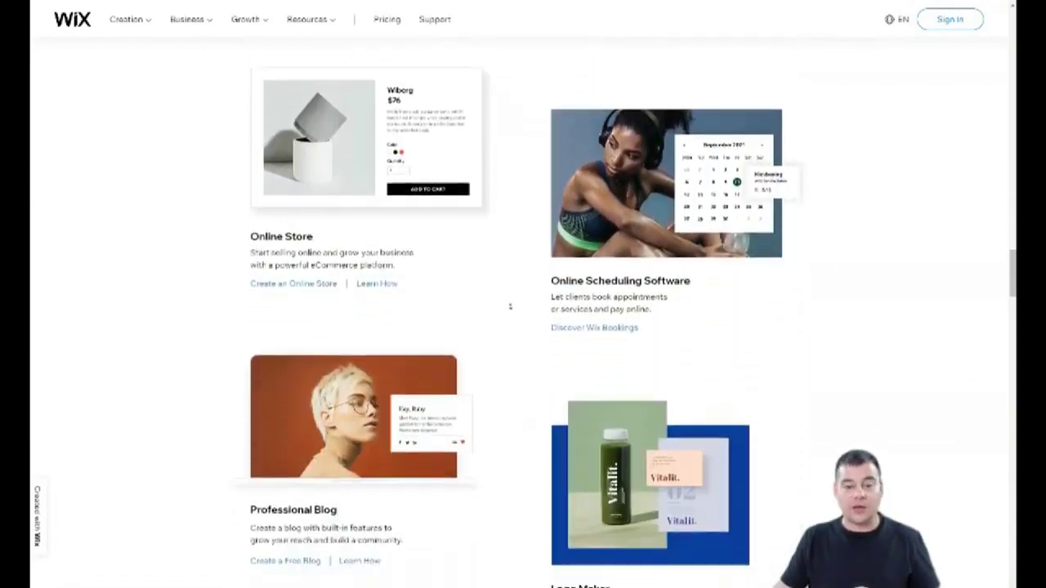
scroll(509, 306, down, 1)
scroll(510, 307, down, 1)
scroll(510, 306, down, 1)
scroll(512, 310, down, 2)
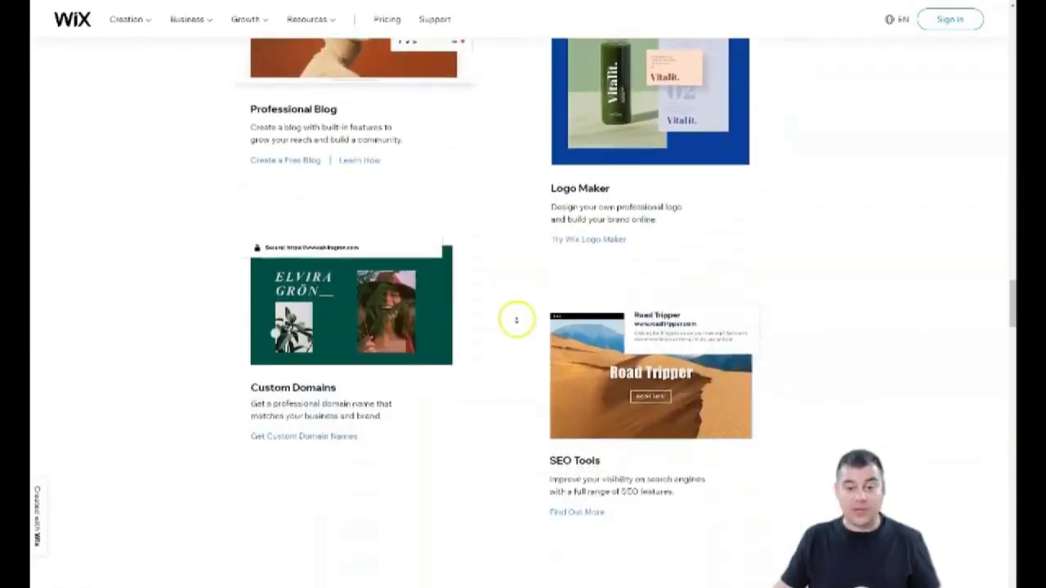
scroll(512, 314, down, 2)
scroll(512, 314, down, 1)
scroll(511, 307, down, 1)
scroll(511, 308, down, 2)
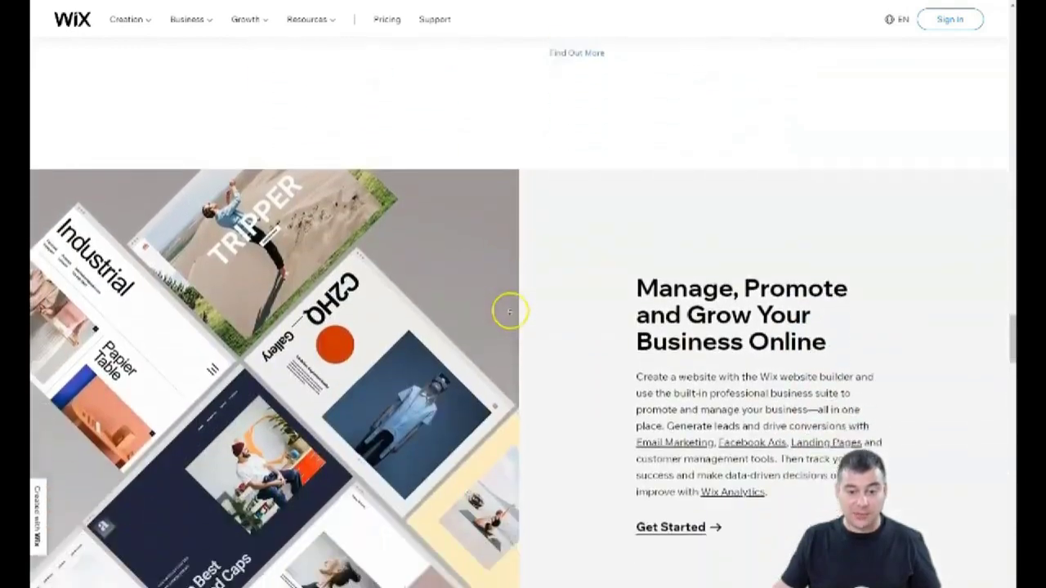
scroll(519, 192, up, 5)
scroll(523, 212, up, 5)
scroll(513, 159, up, 5)
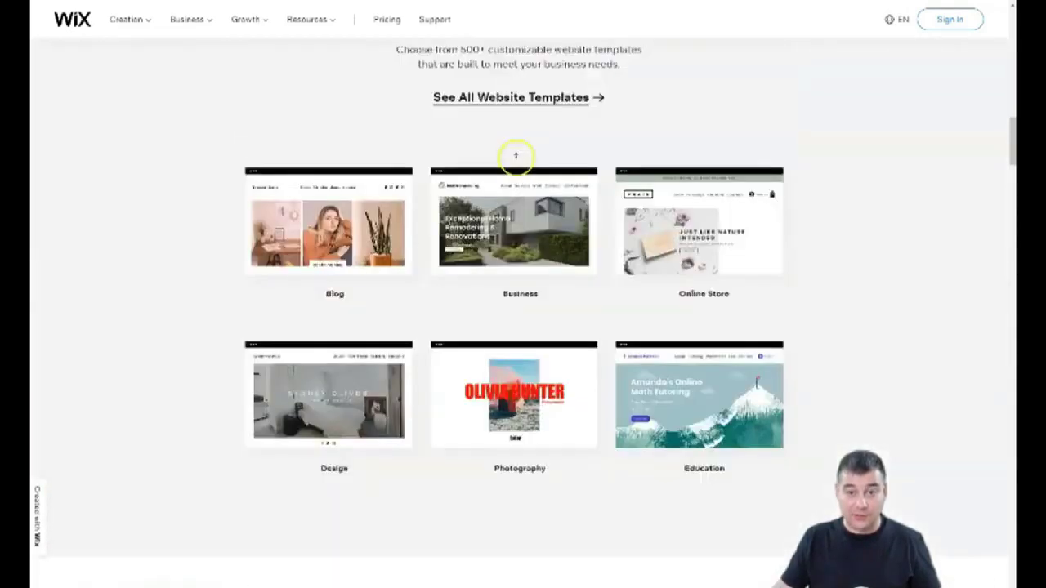
scroll(513, 152, up, 5)
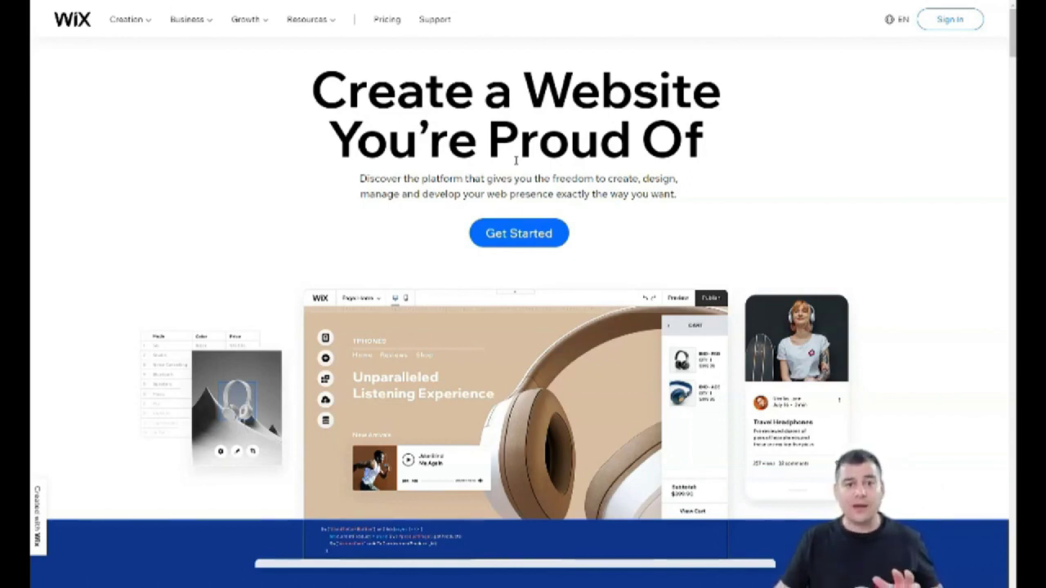
- Get started on a new site and choose Other as its kind of website
click(516, 168)
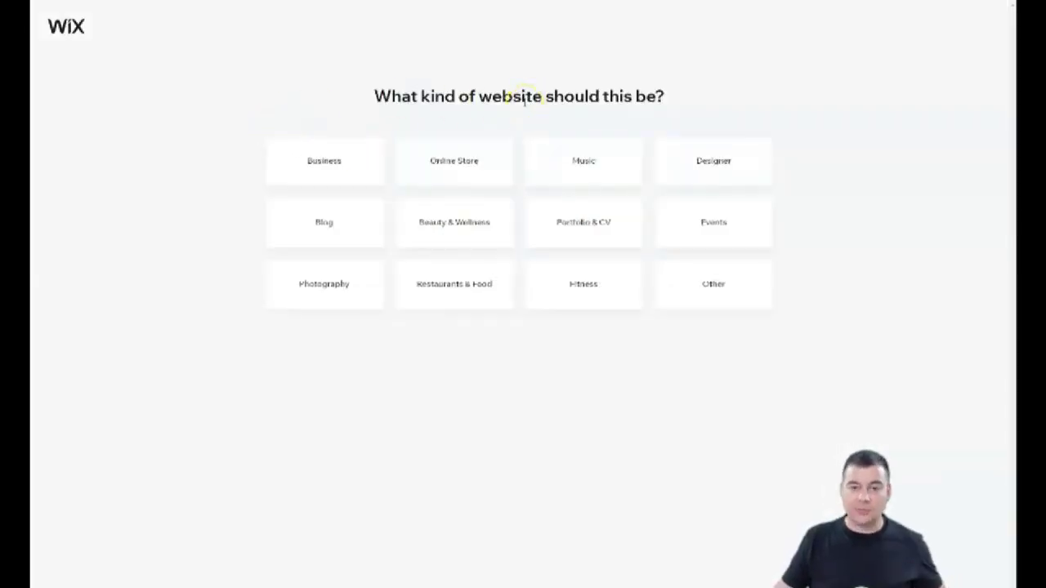
click(437, 159)
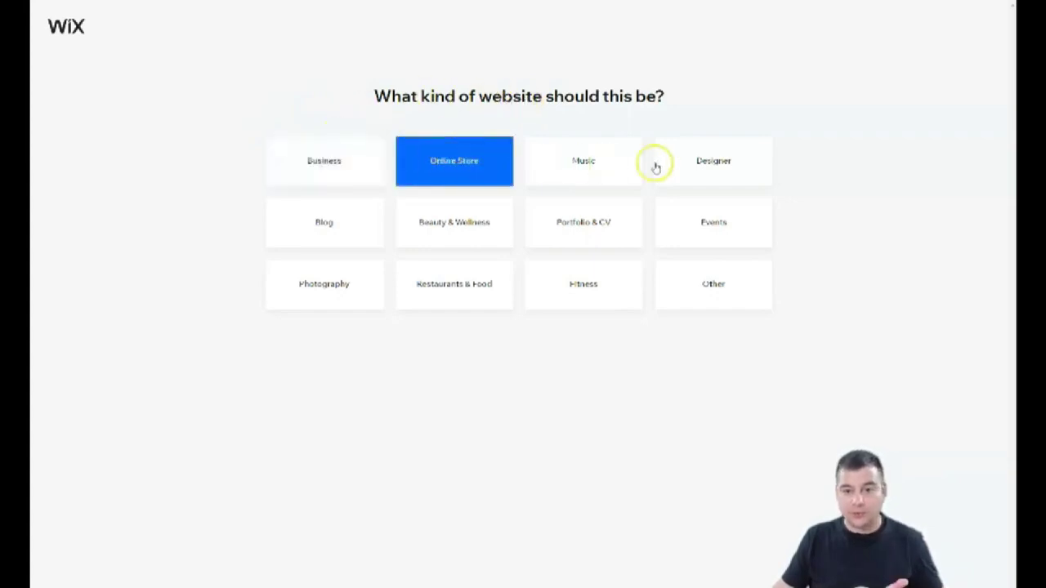
click(740, 183)
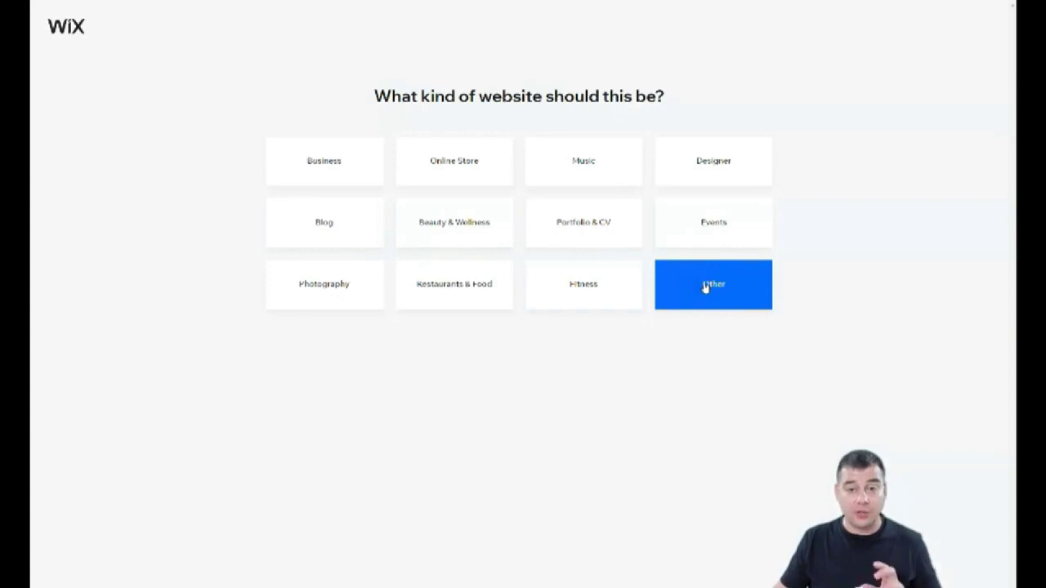
click(705, 287)
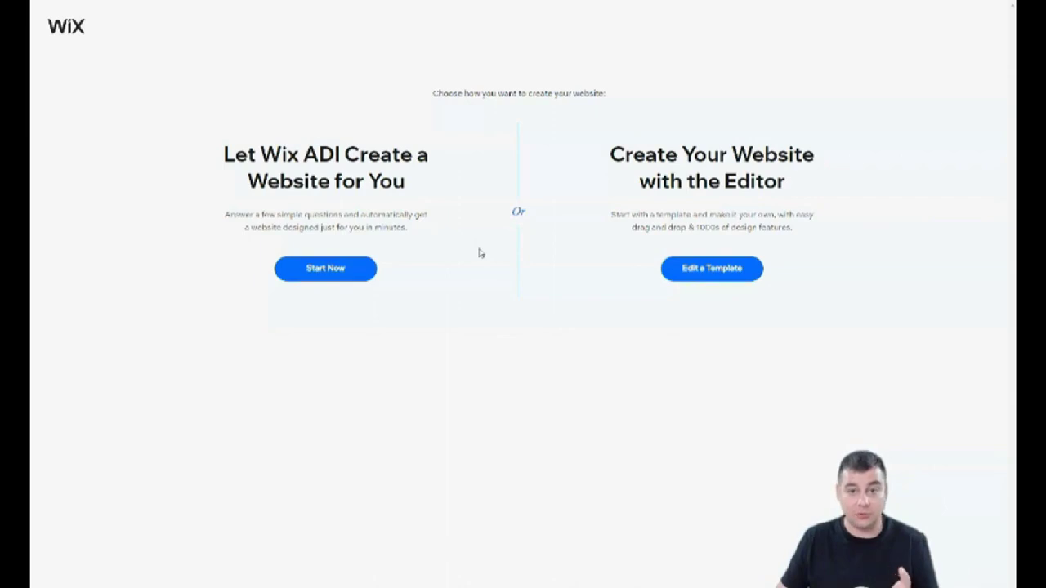
- Choose to start from a template in the Wix Editor
click(693, 272)
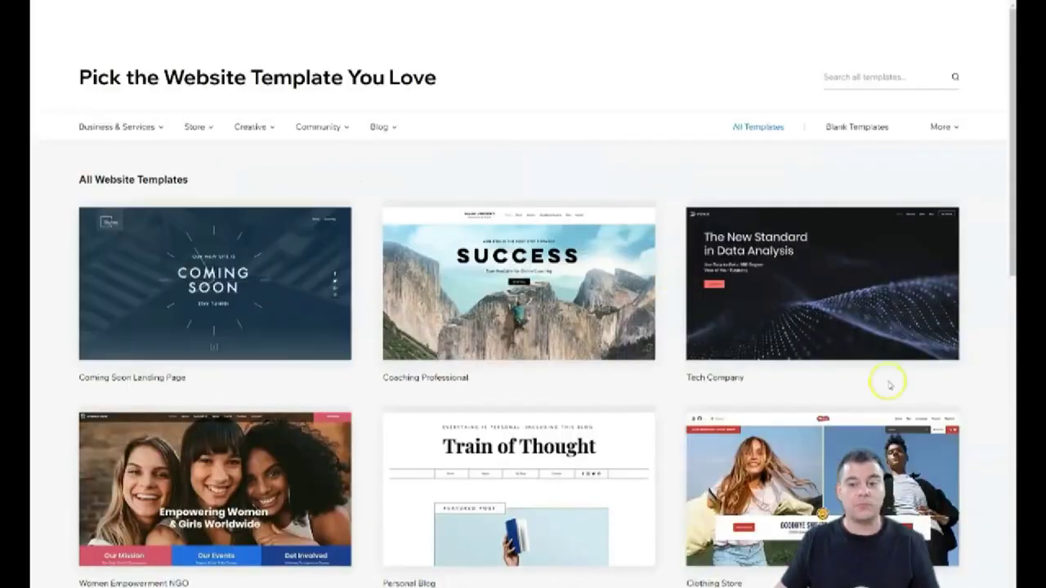
scroll(446, 260, down, 2)
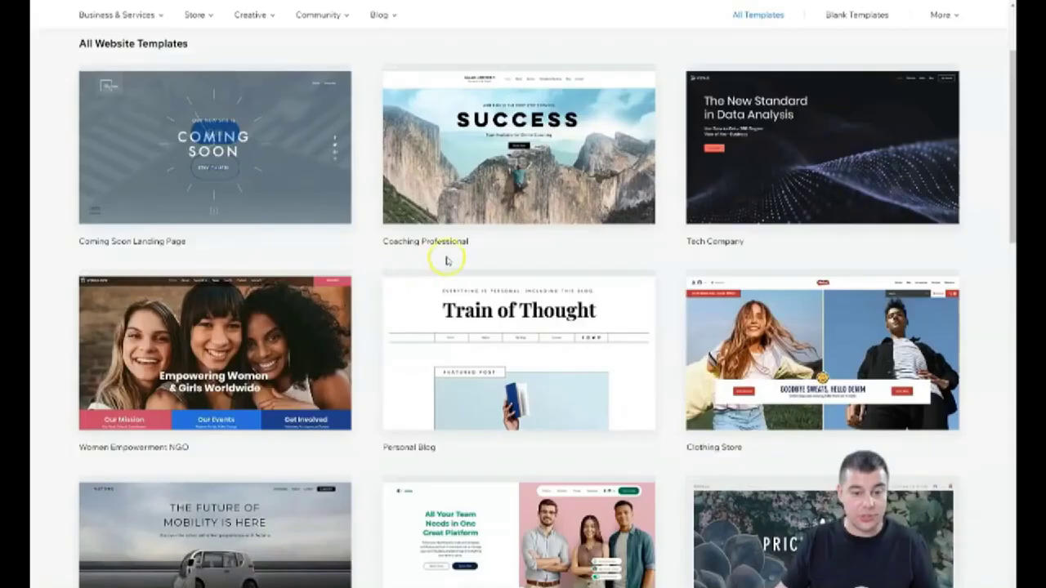
scroll(447, 260, down, 5)
scroll(445, 259, down, 2)
scroll(450, 257, up, 4)
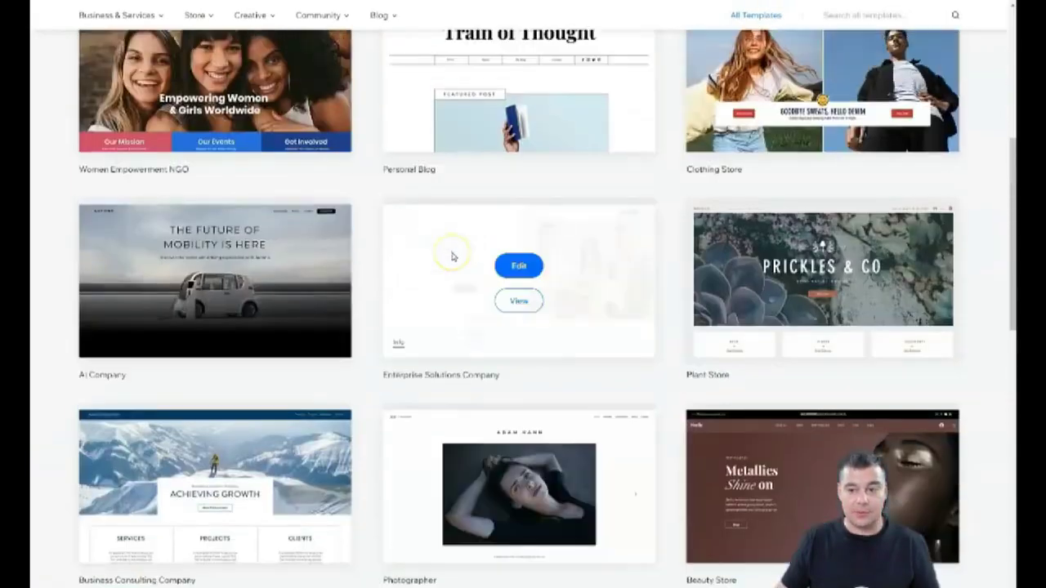
scroll(452, 257, up, 5)
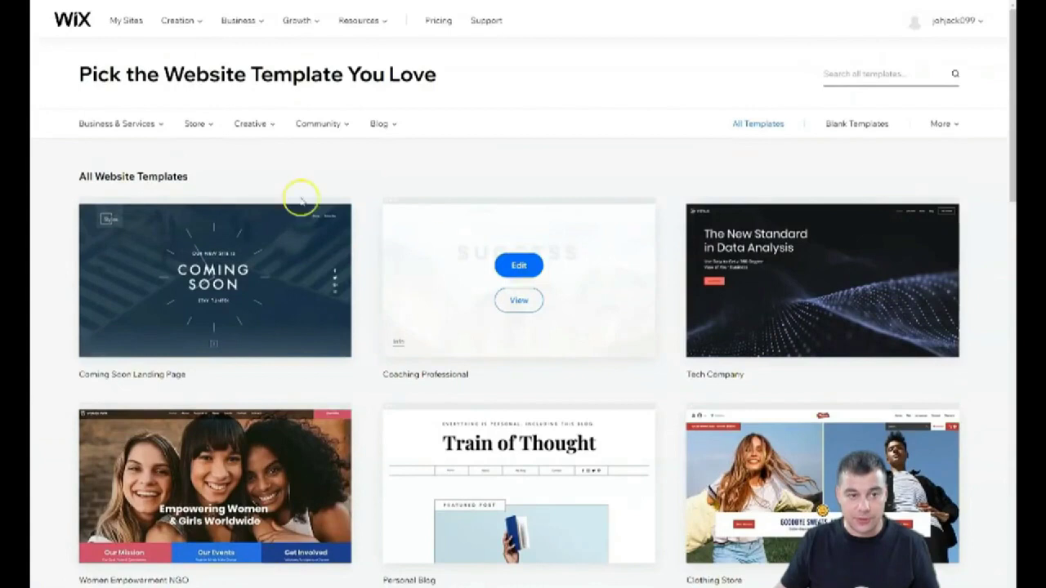
- Browse the template categories and filter to Landing Pages > Coming Soon
click(160, 127)
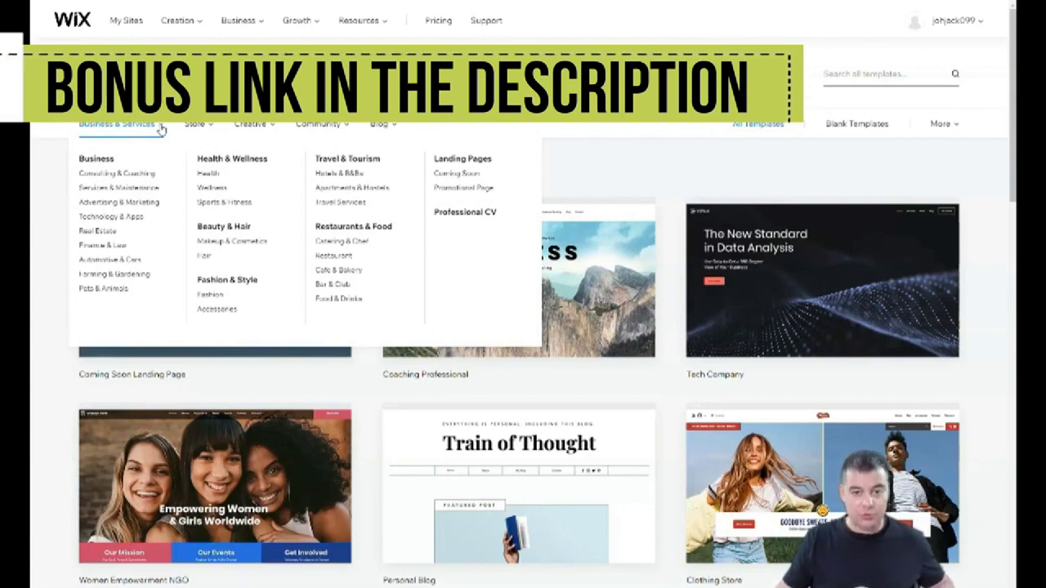
click(206, 128)
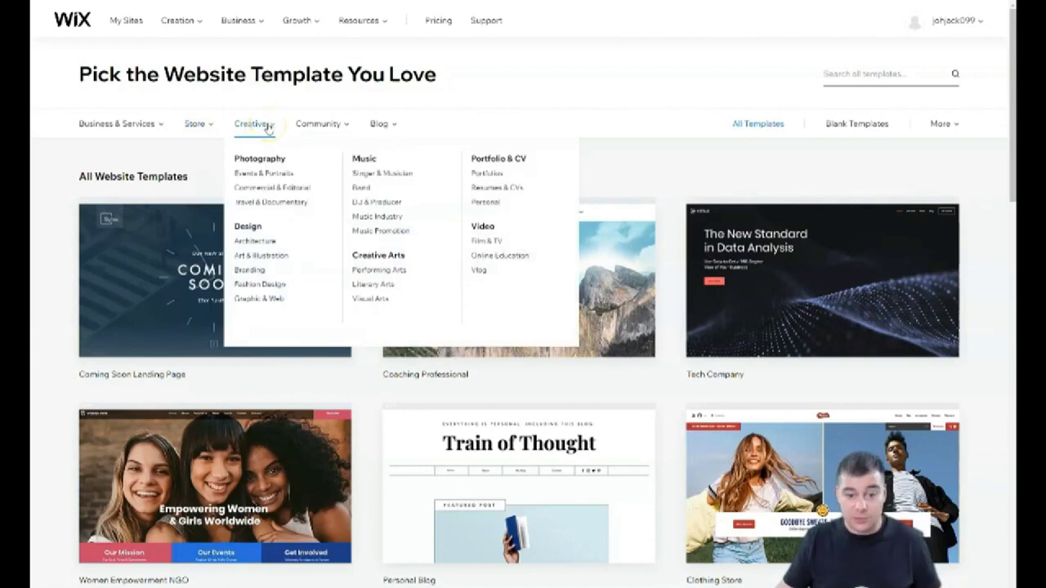
mouse_move(319, 124)
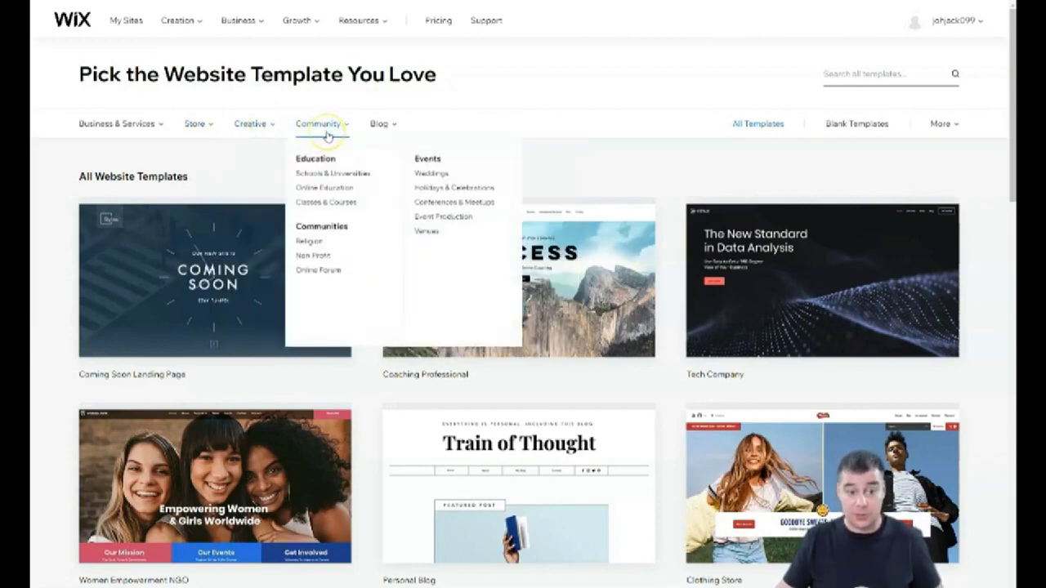
click(343, 137)
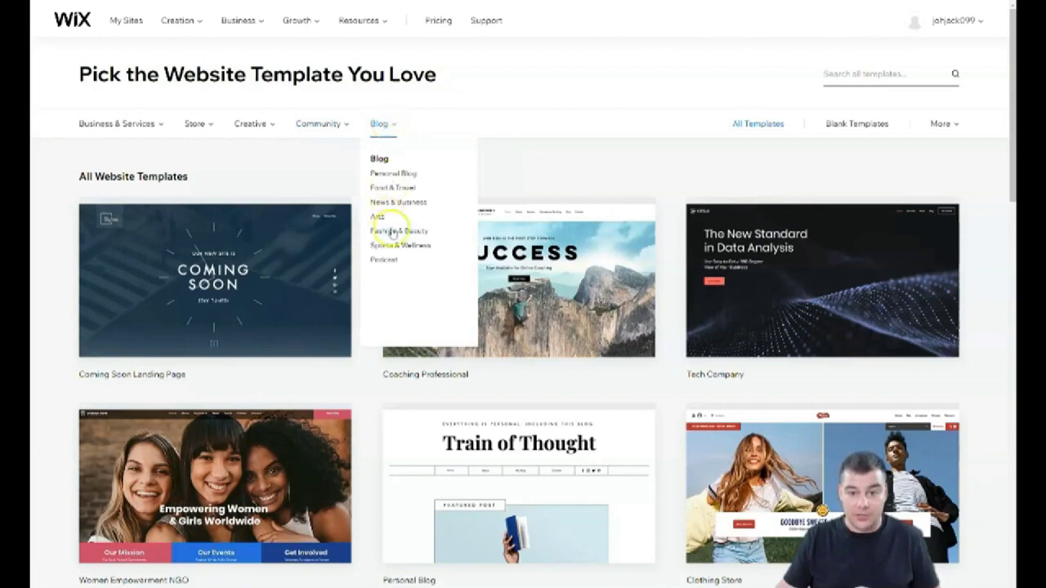
mouse_move(117, 124)
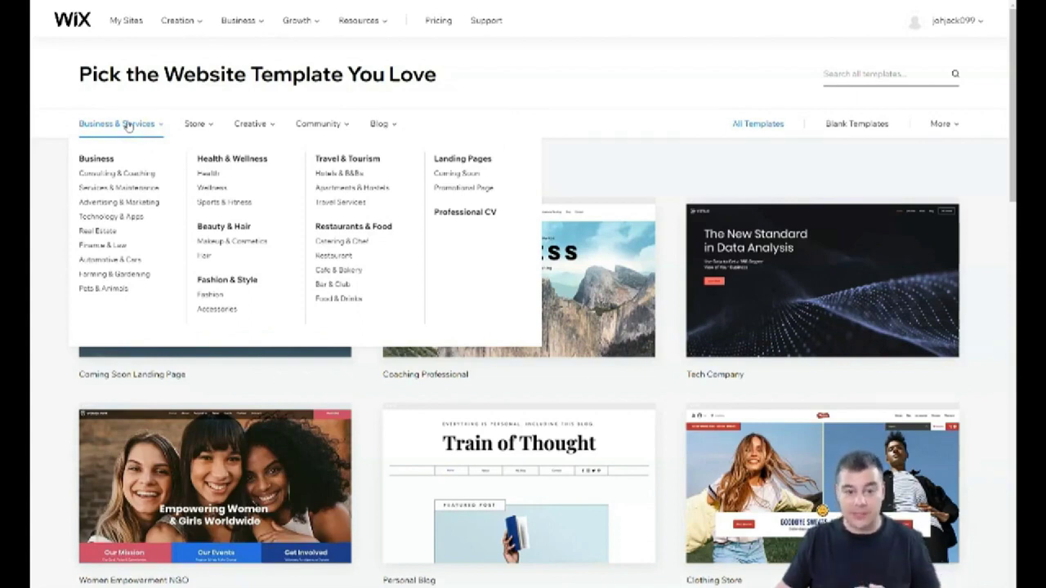
click(451, 175)
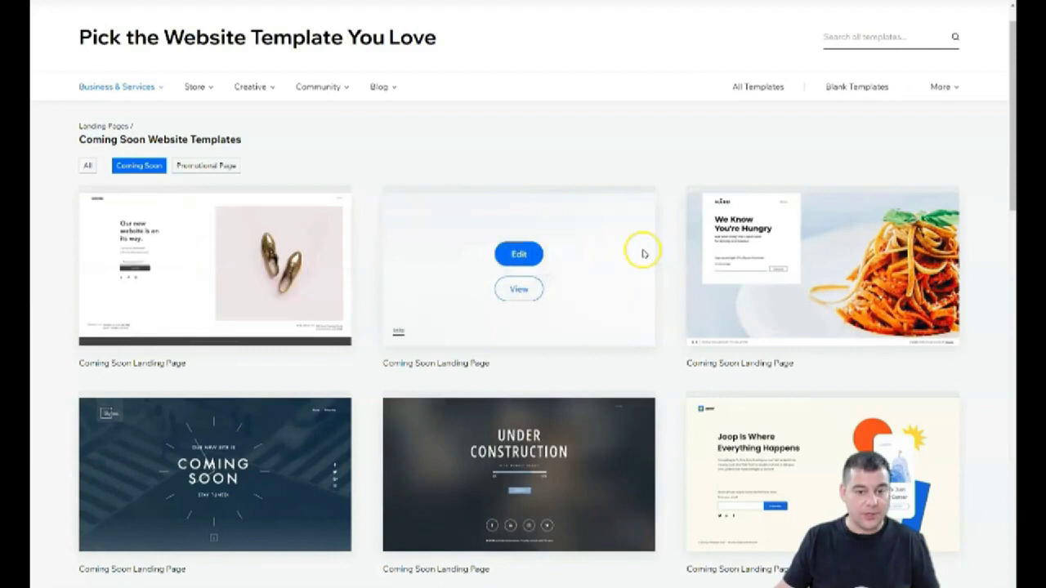
- Scroll the Coming Soon templates down to find 'We're Coming Soon'
scroll(600, 220, down, 2)
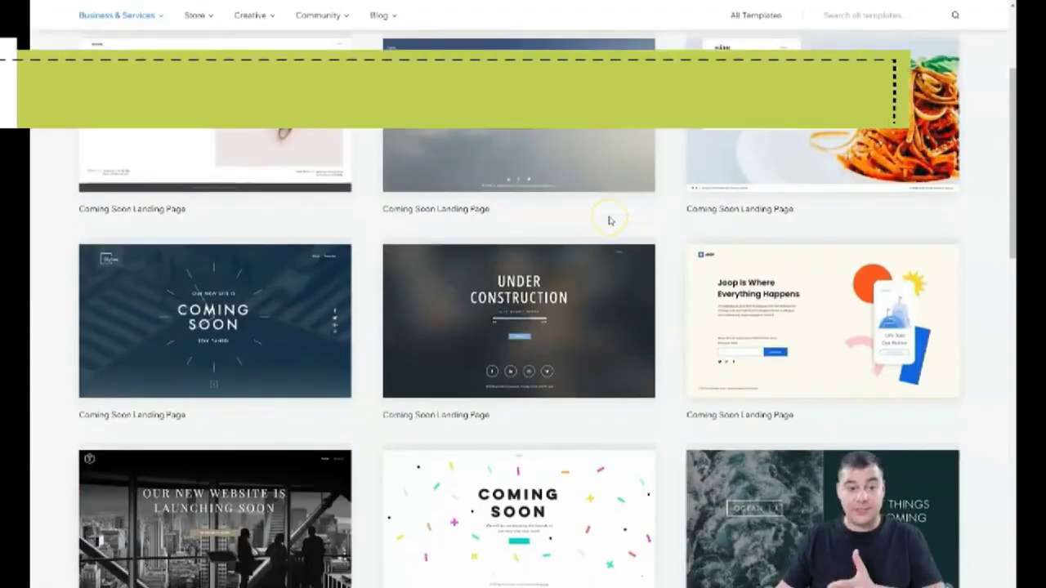
scroll(609, 307, down, 2)
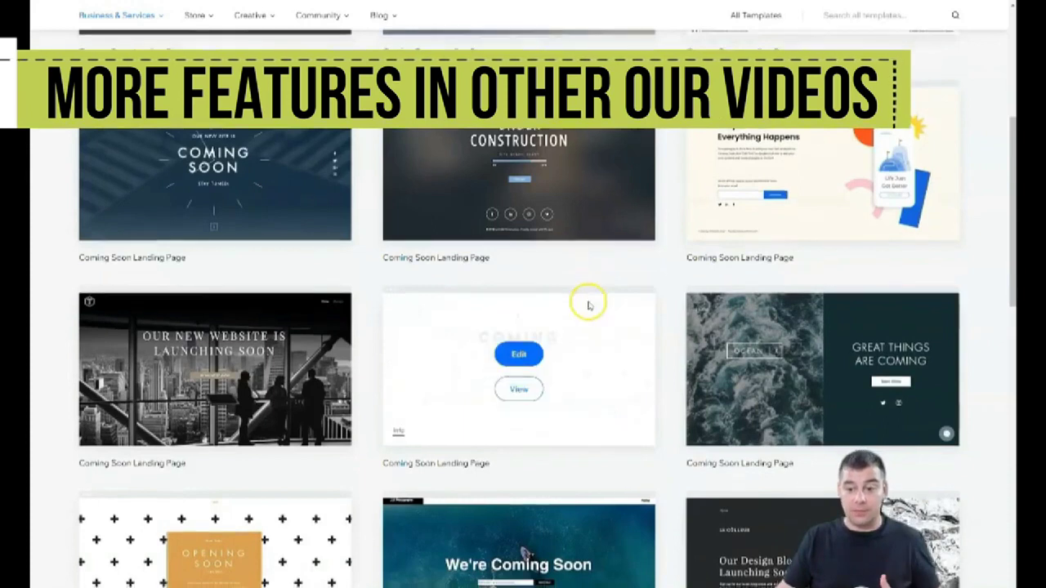
scroll(585, 286, down, 1)
scroll(586, 270, down, 2)
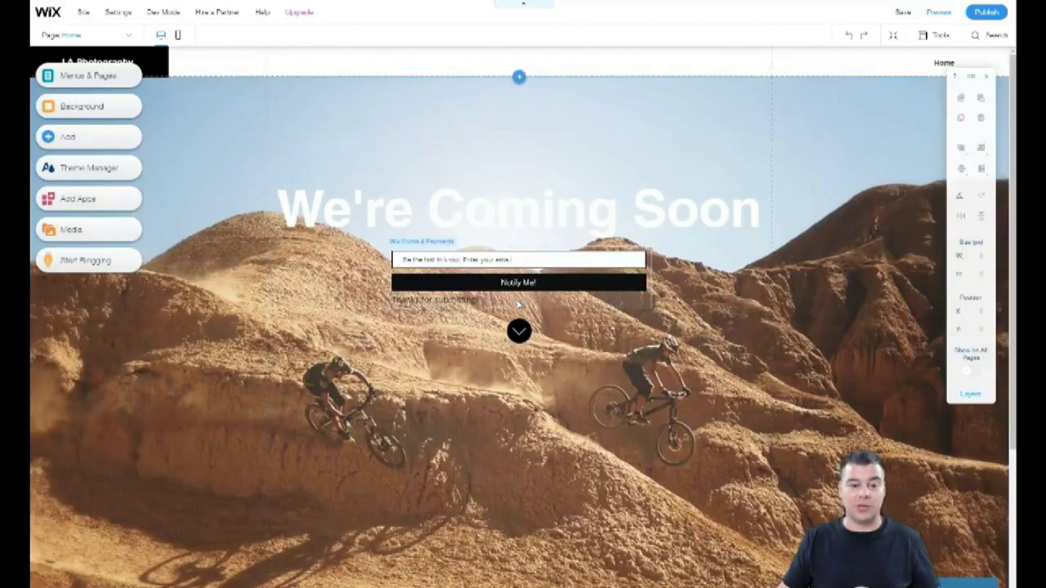
scroll(519, 303, down, 3)
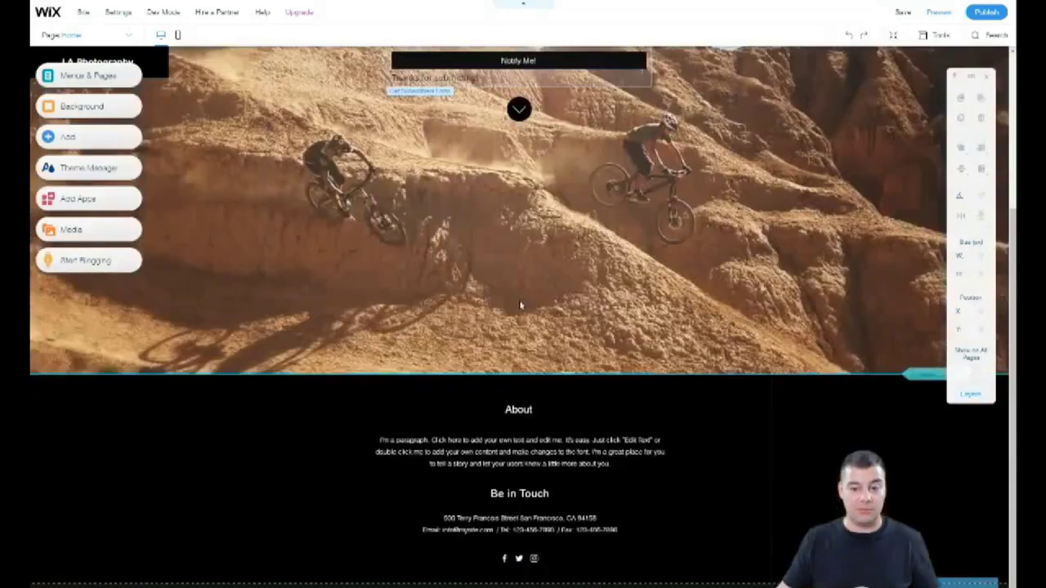
scroll(541, 278, up, 3)
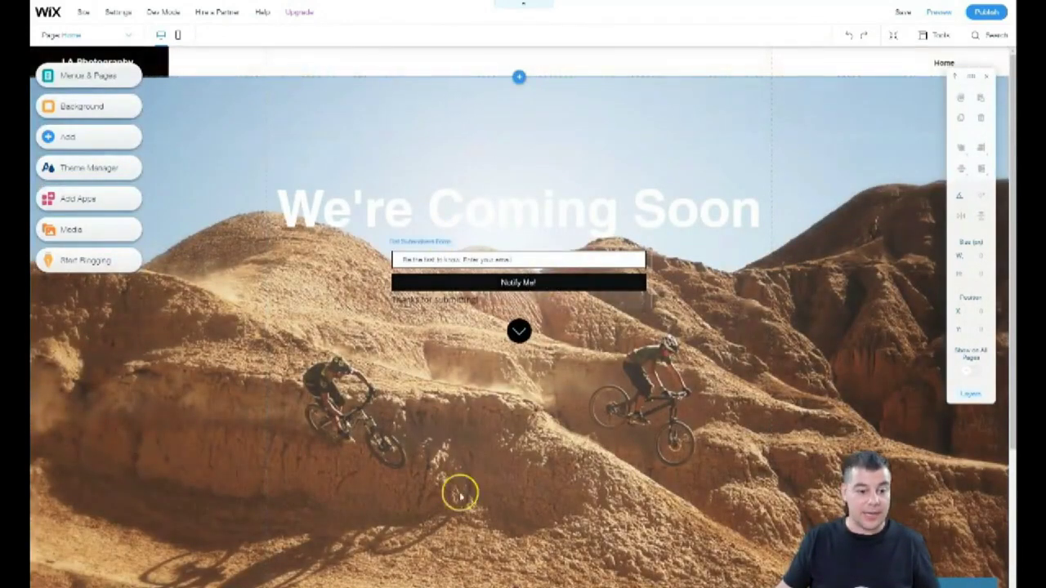
scroll(460, 496, down, 3)
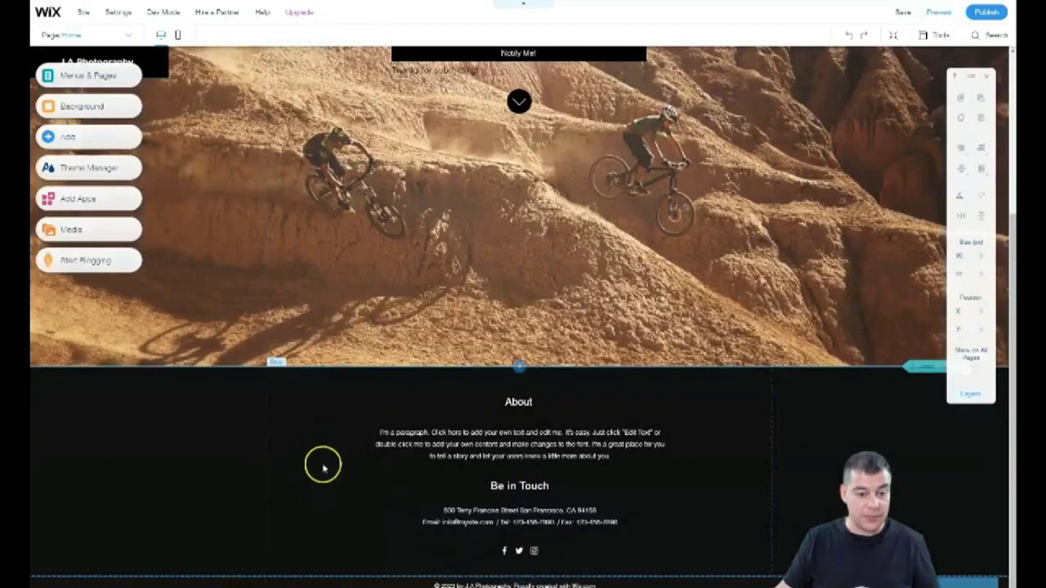
scroll(581, 386, up, 3)
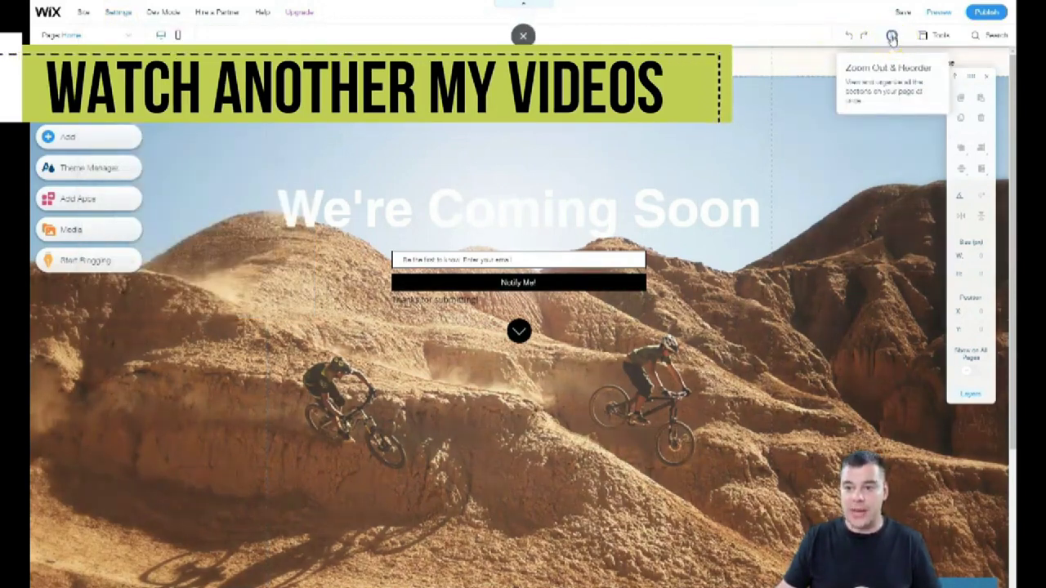
click(891, 38)
click(606, 149)
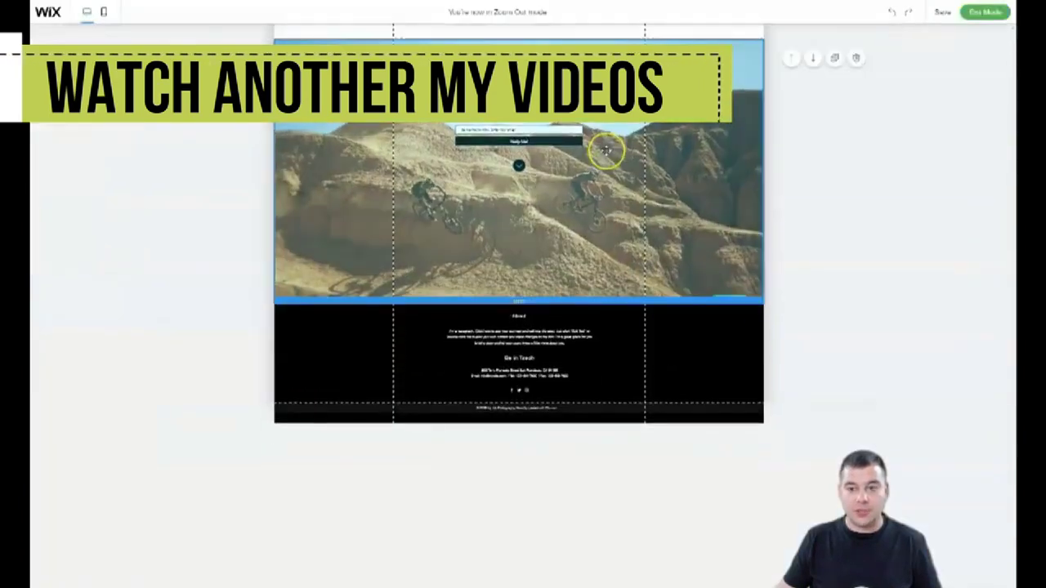
click(550, 37)
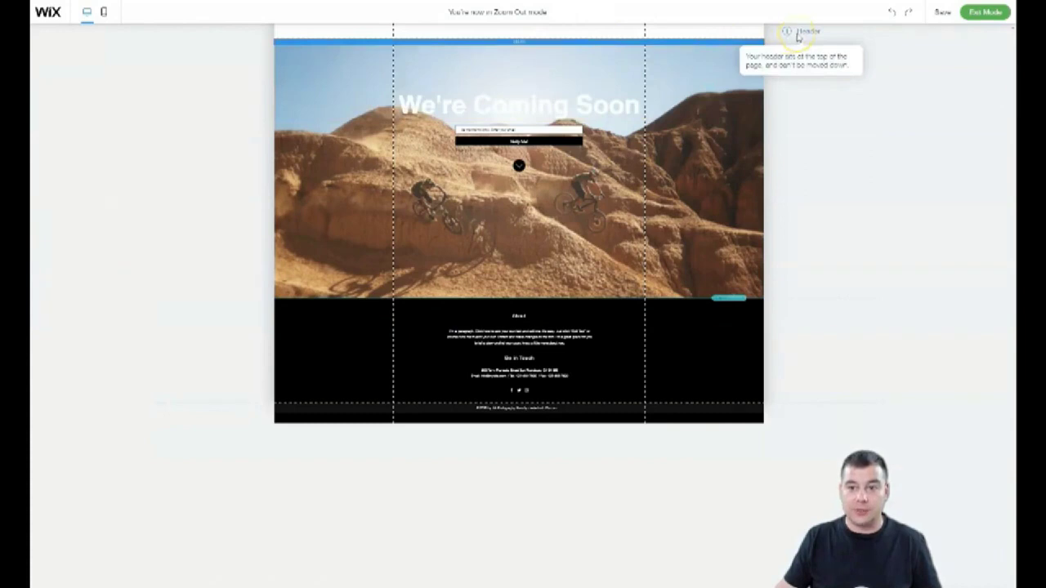
click(746, 92)
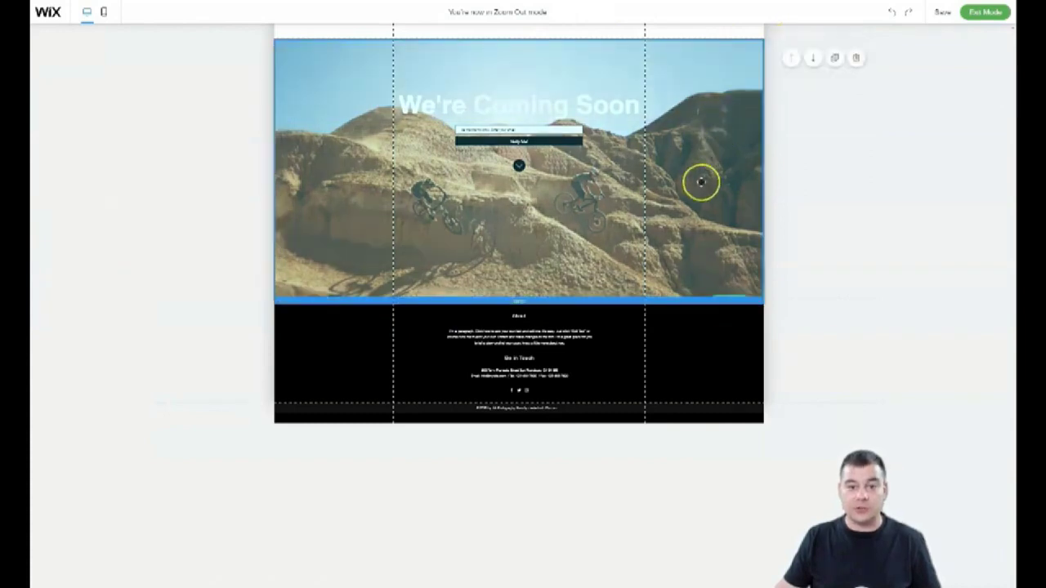
click(666, 327)
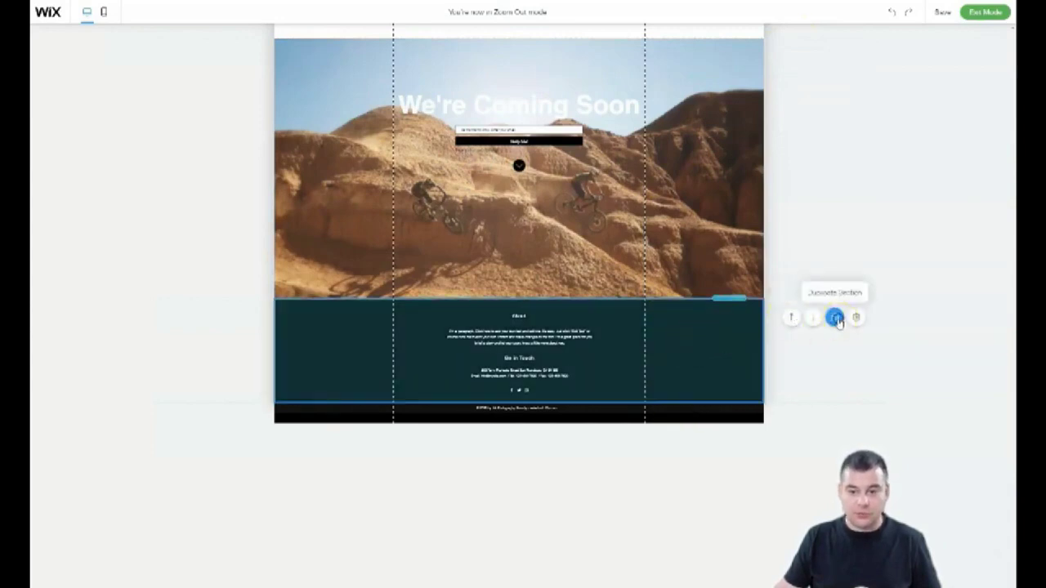
click(835, 318)
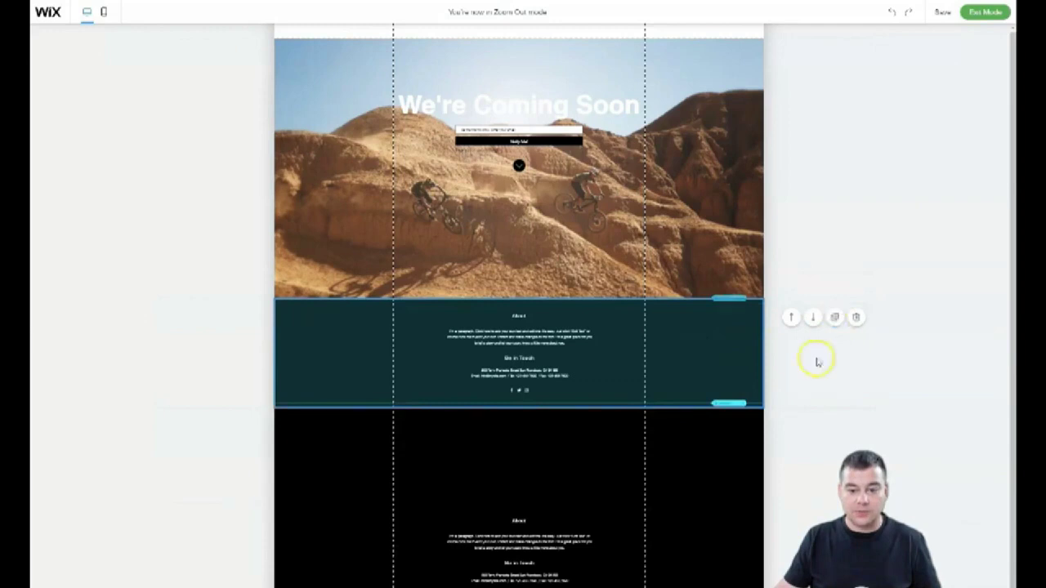
mouse_move(643, 431)
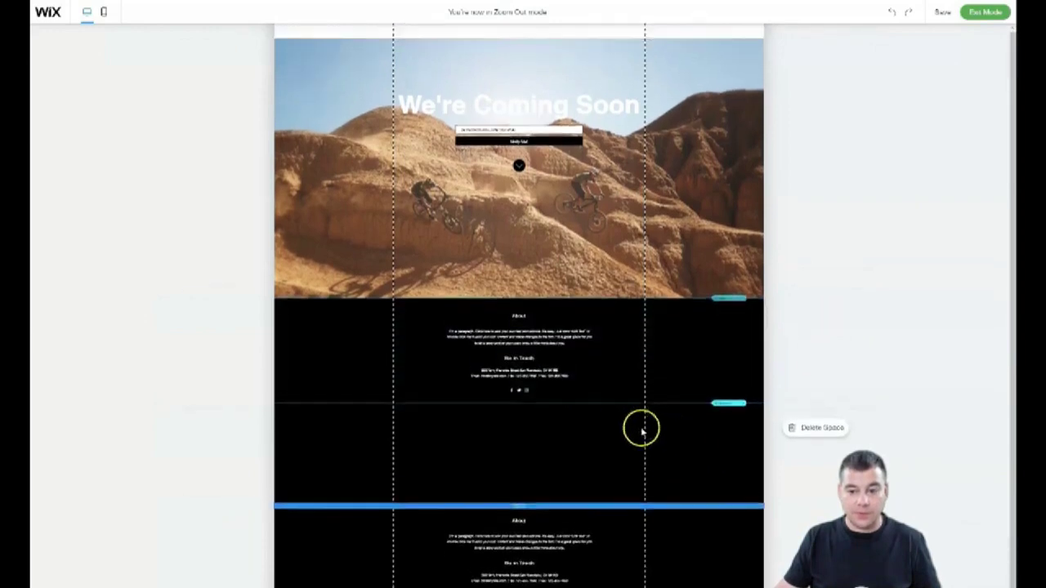
click(817, 428)
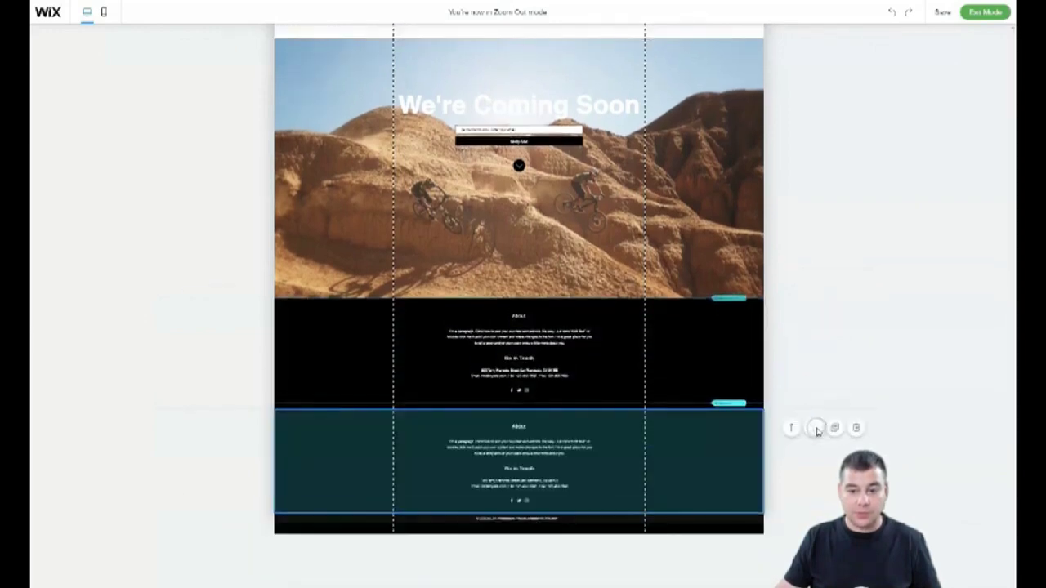
click(859, 428)
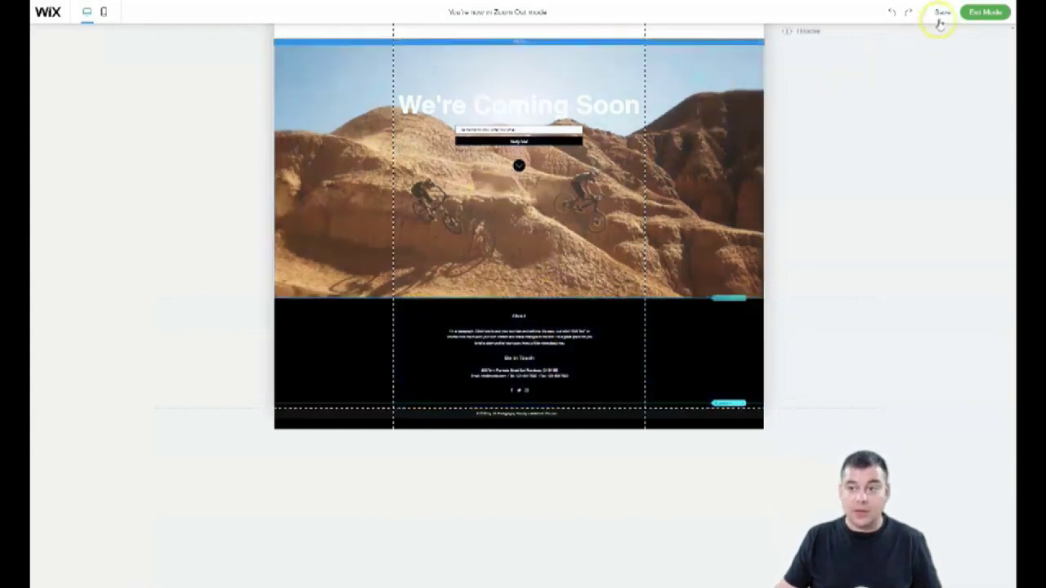
click(973, 14)
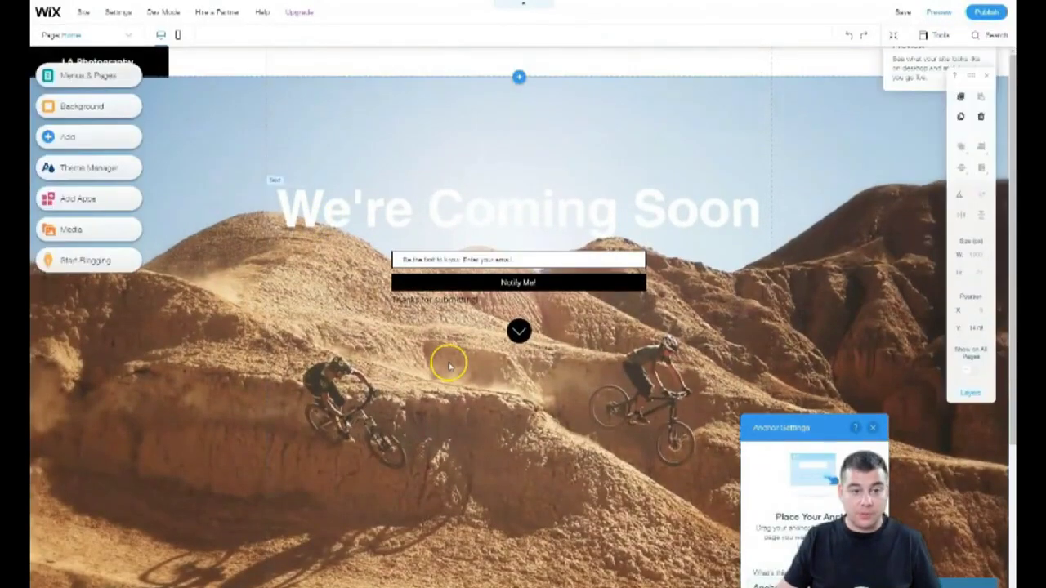
- Set the Home page layout to No Header & Footer, then review its Permissions and SEO tabs
click(53, 76)
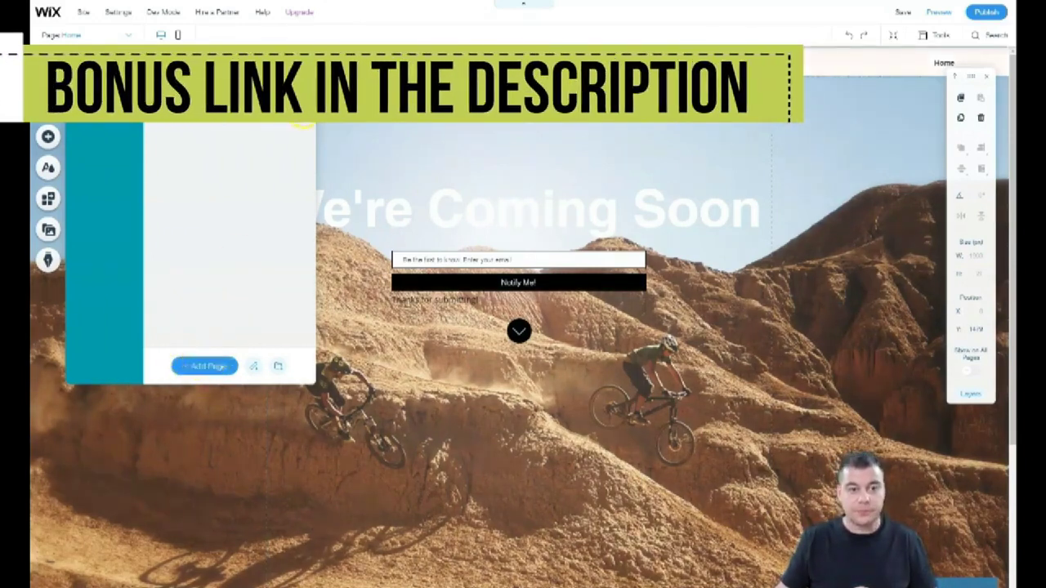
click(302, 114)
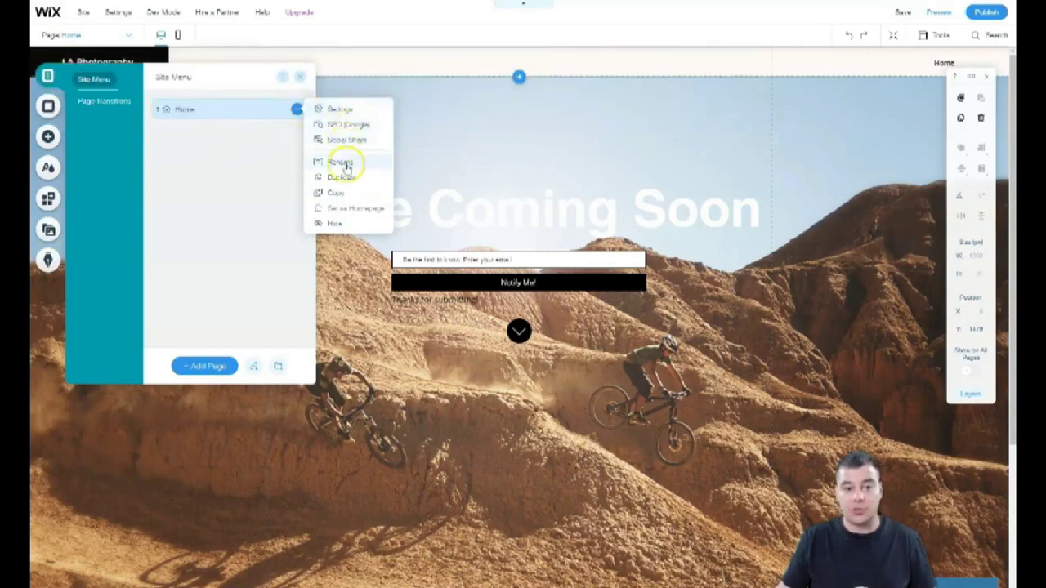
click(335, 110)
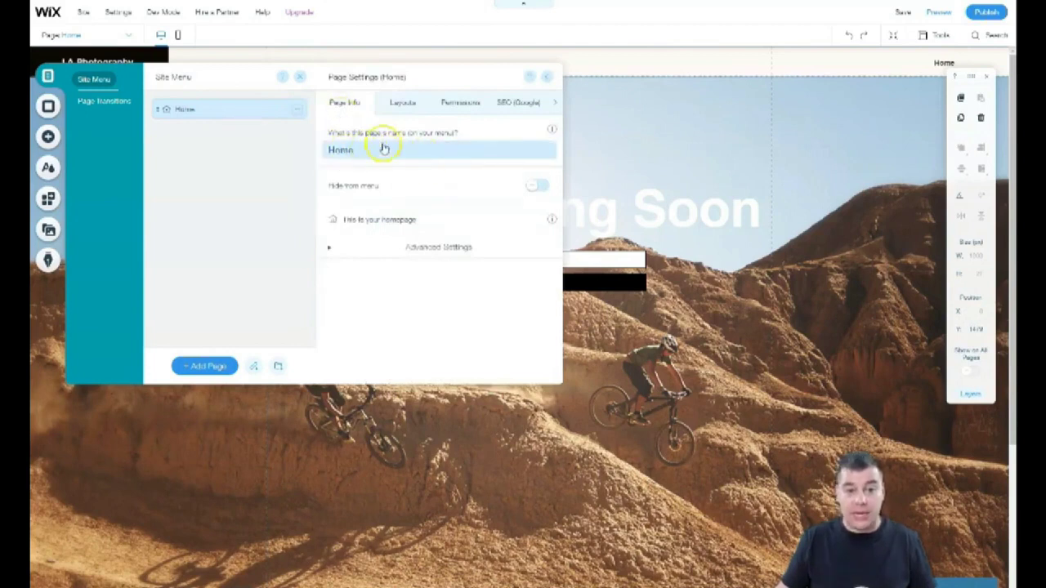
click(404, 104)
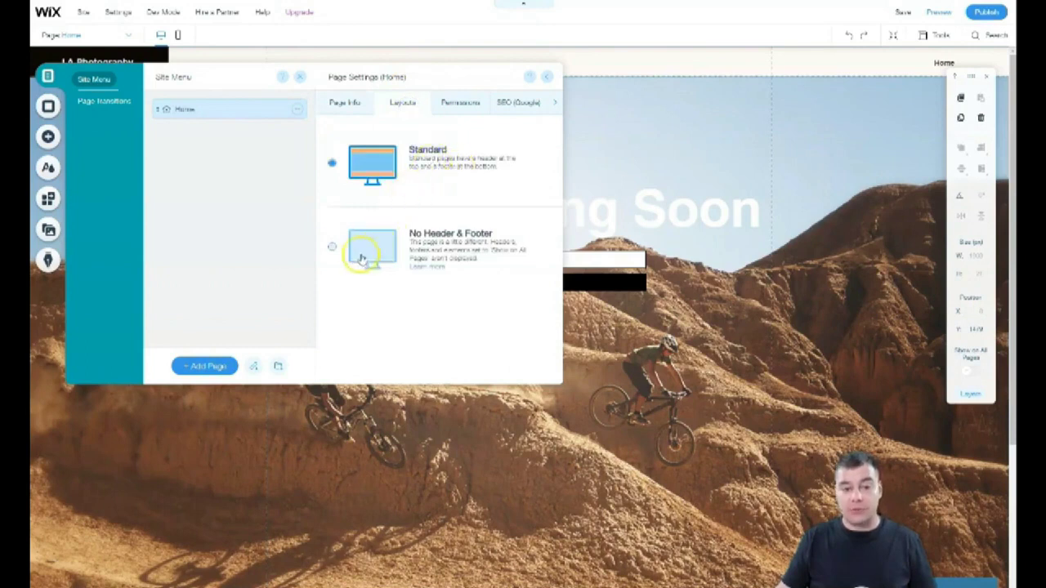
click(332, 250)
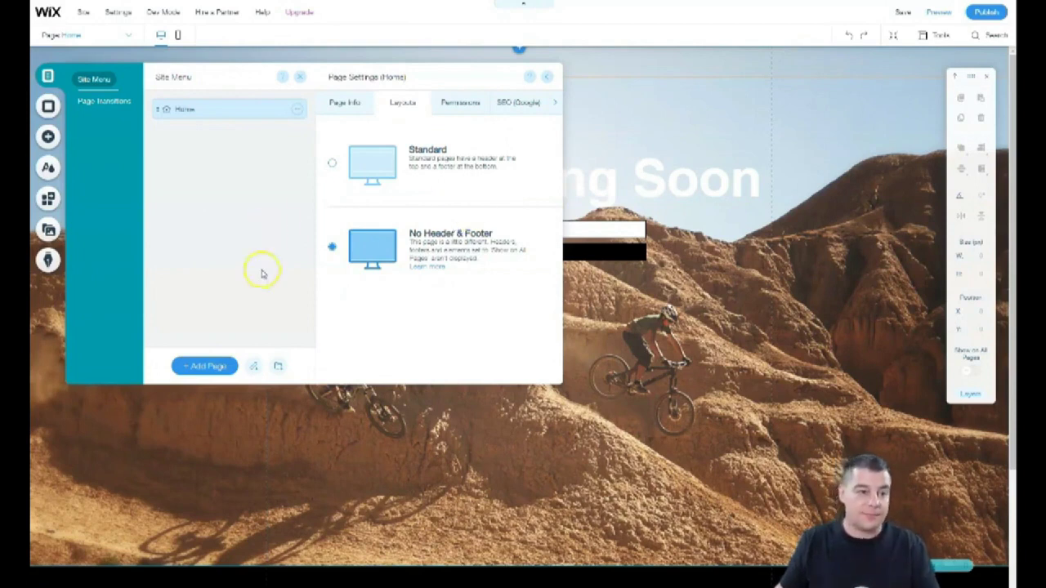
click(462, 106)
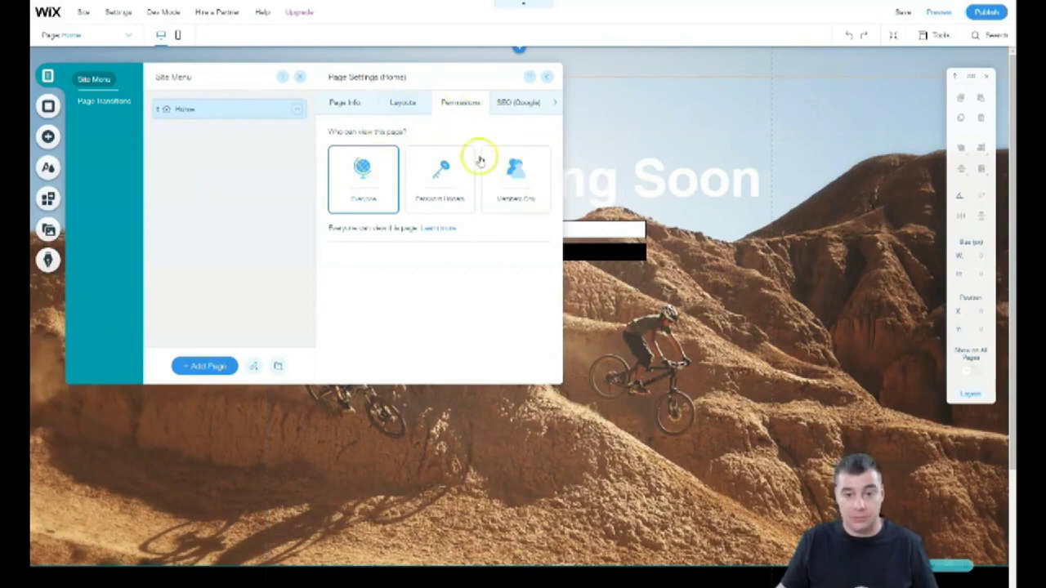
click(517, 106)
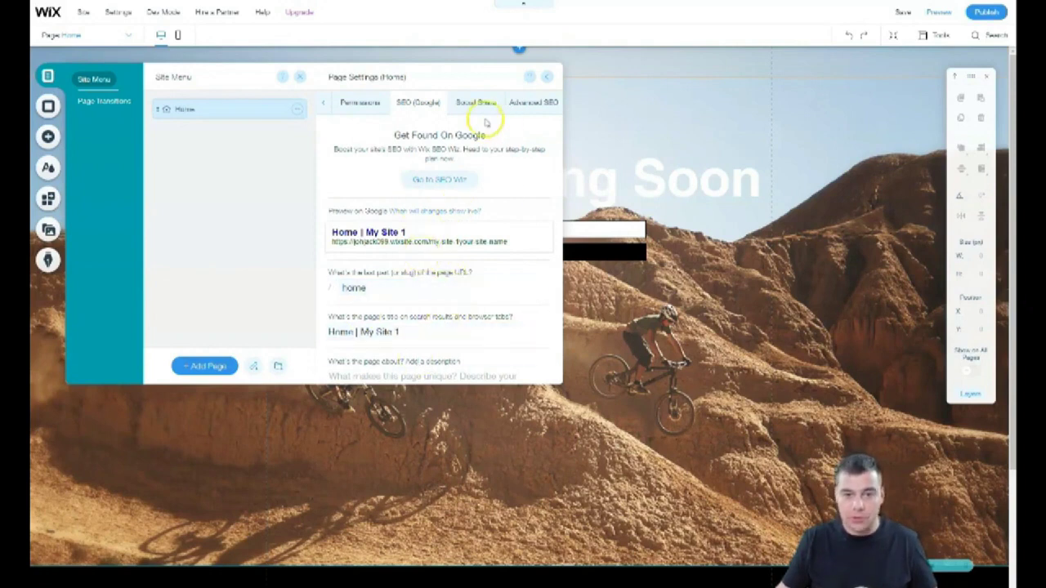
- Review the Home page's Social Share preview, then close Page Settings
scroll(433, 315, down, 3)
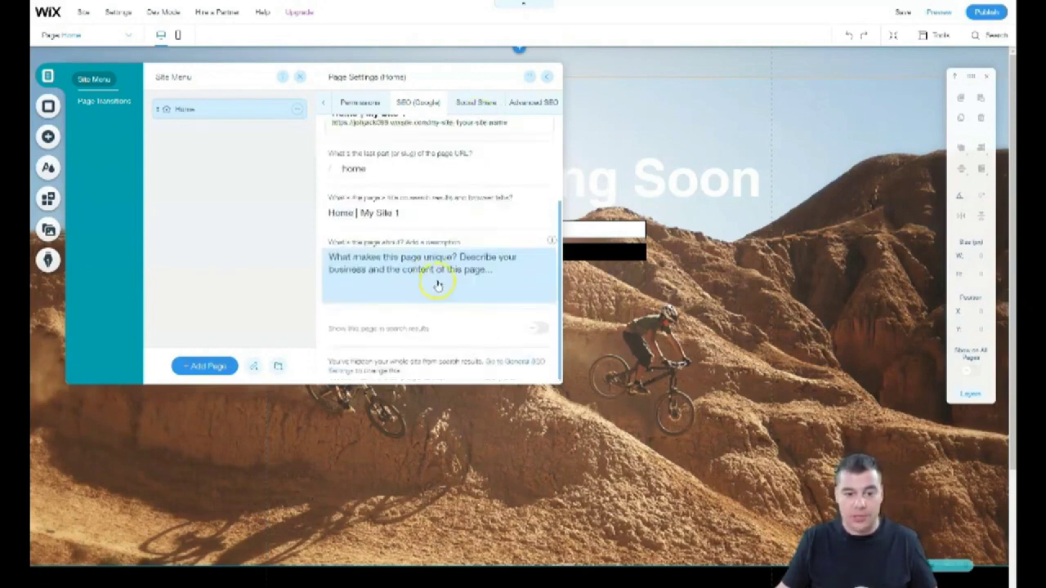
scroll(437, 284, up, 3)
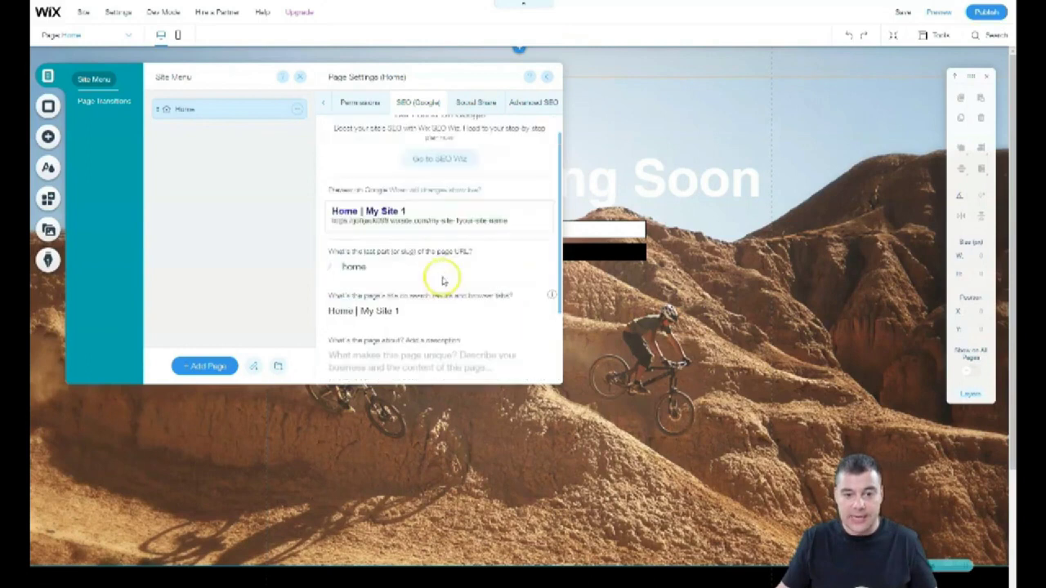
click(478, 104)
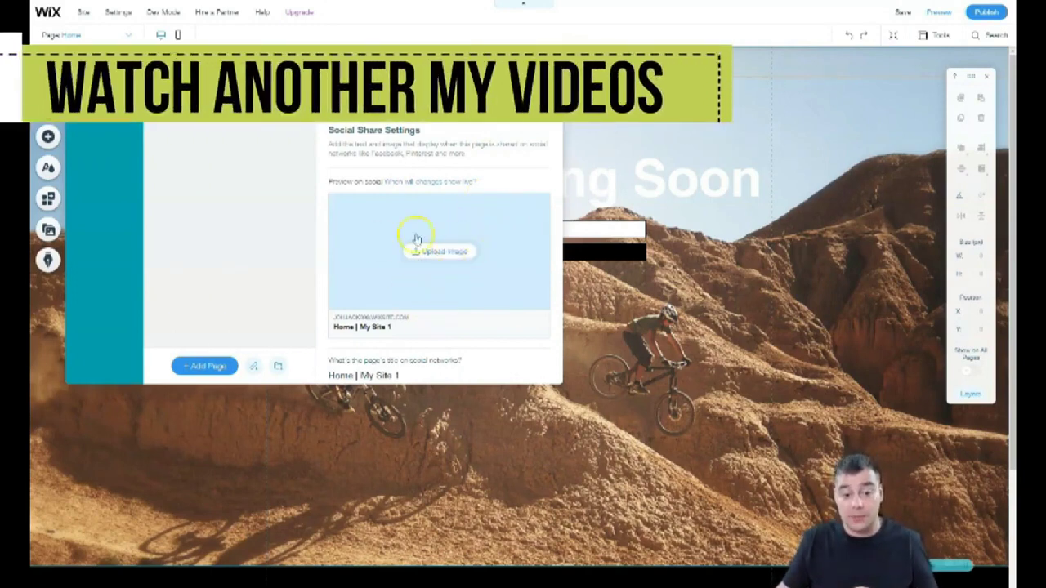
scroll(484, 272, down, 3)
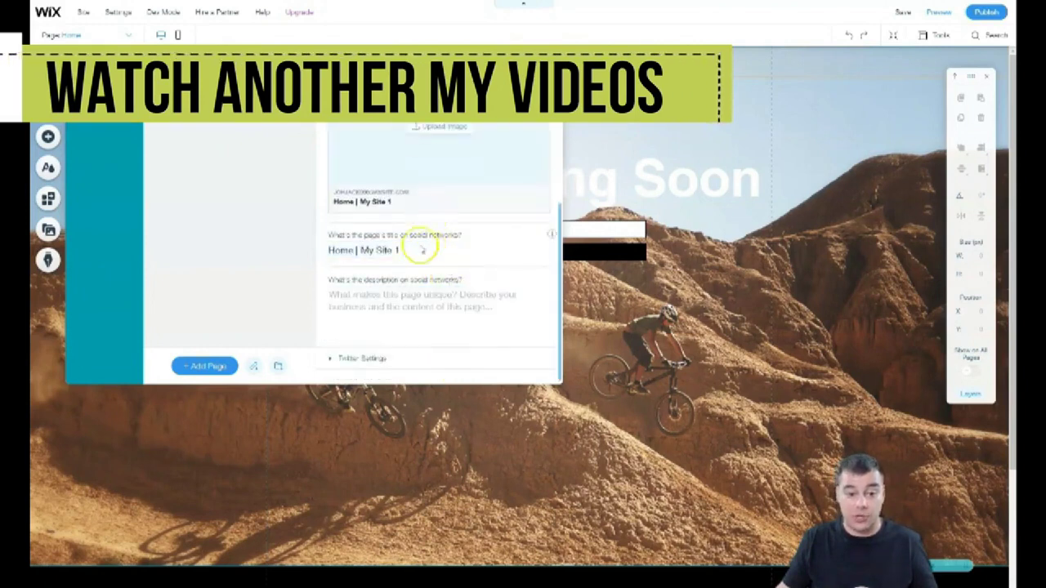
scroll(427, 311, up, 3)
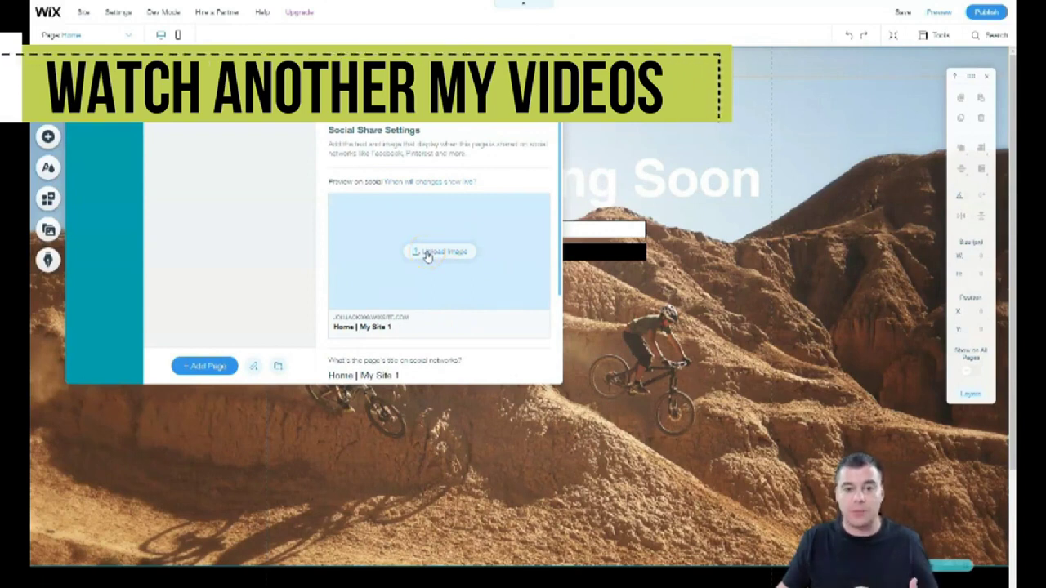
click(477, 295)
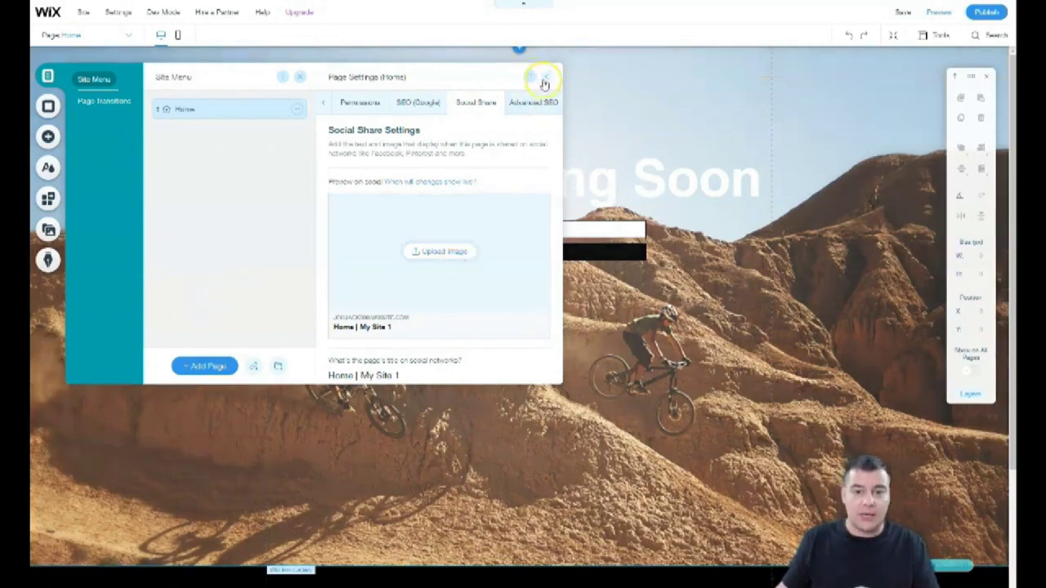
click(546, 79)
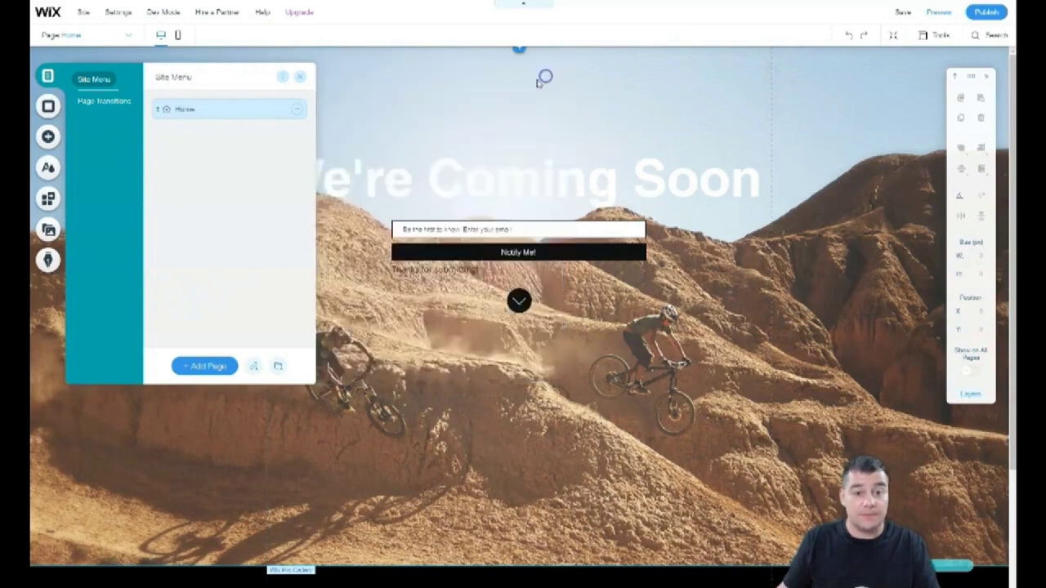
click(100, 104)
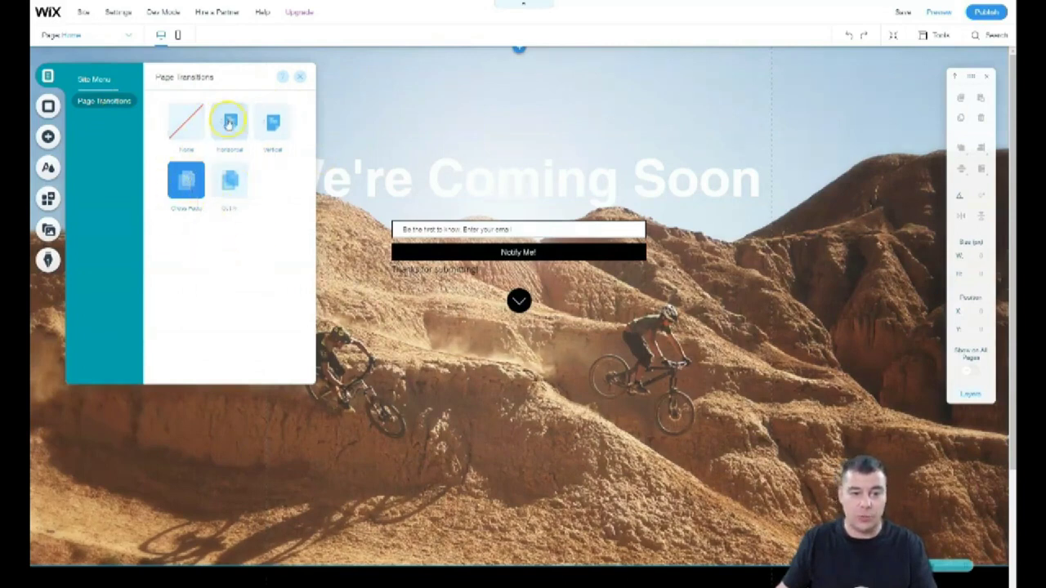
click(301, 80)
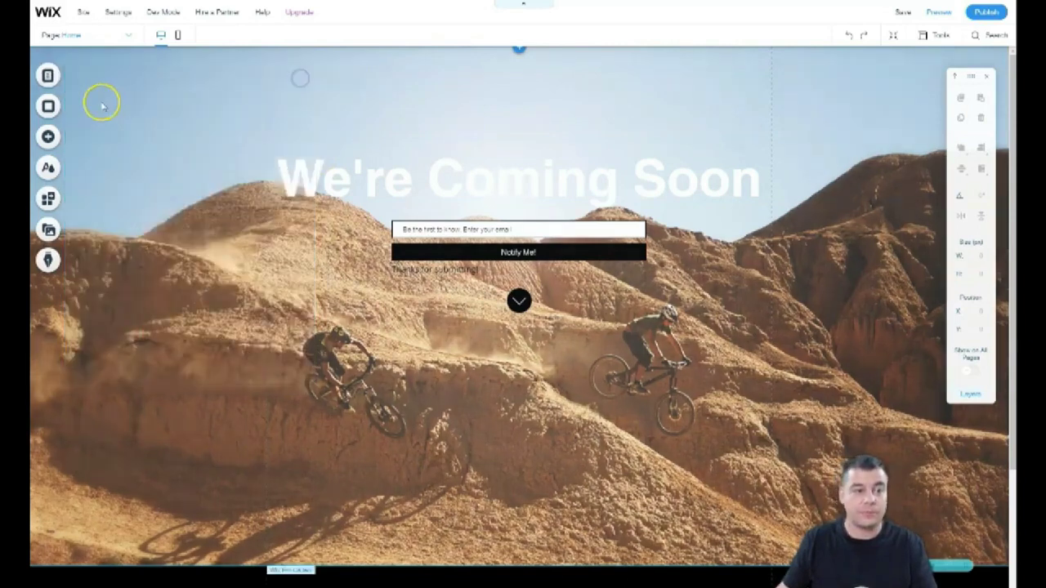
click(48, 107)
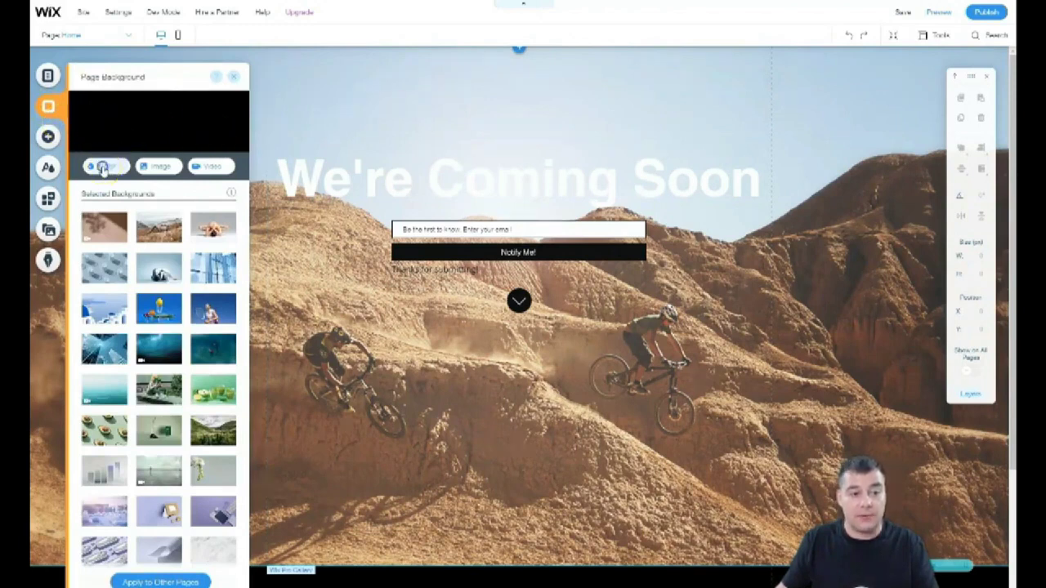
click(102, 167)
click(154, 220)
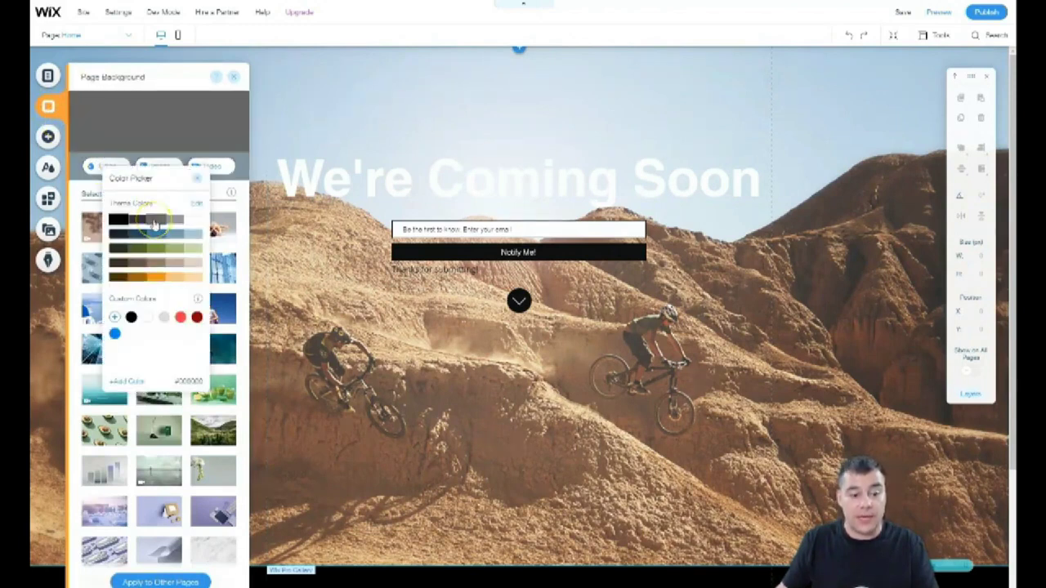
click(177, 220)
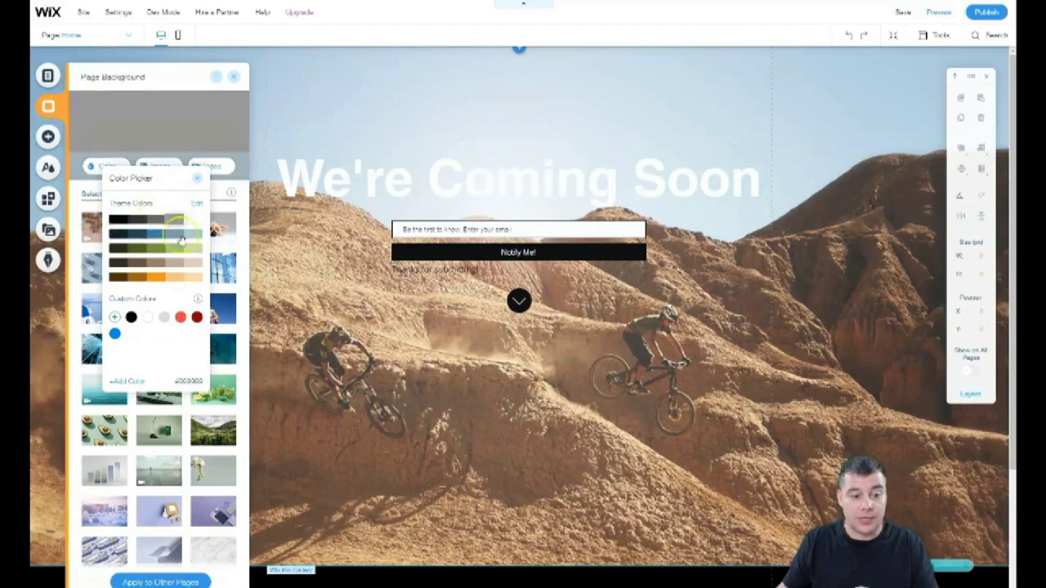
click(182, 236)
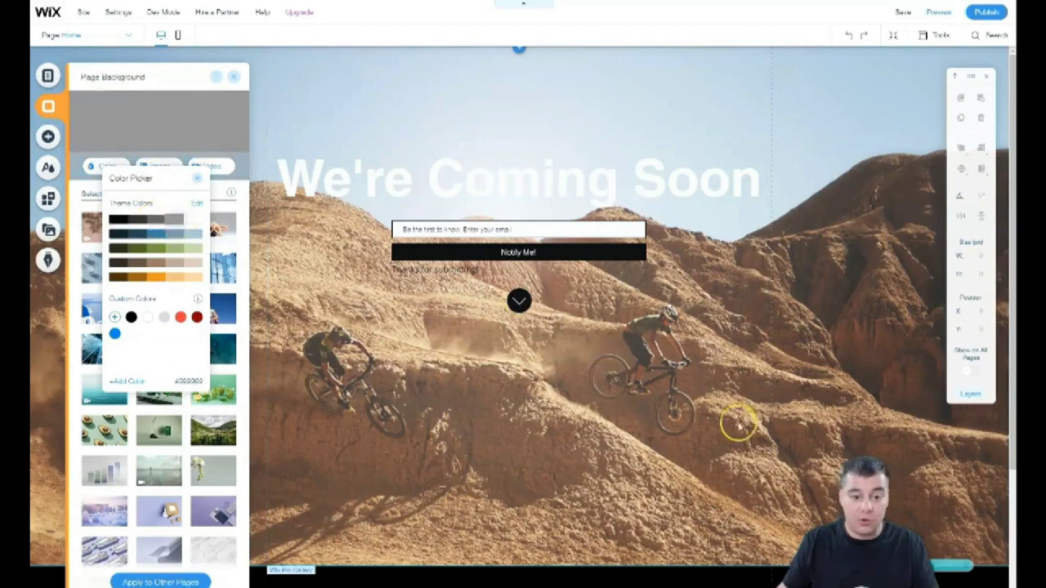
click(230, 79)
scroll(642, 385, down, 3)
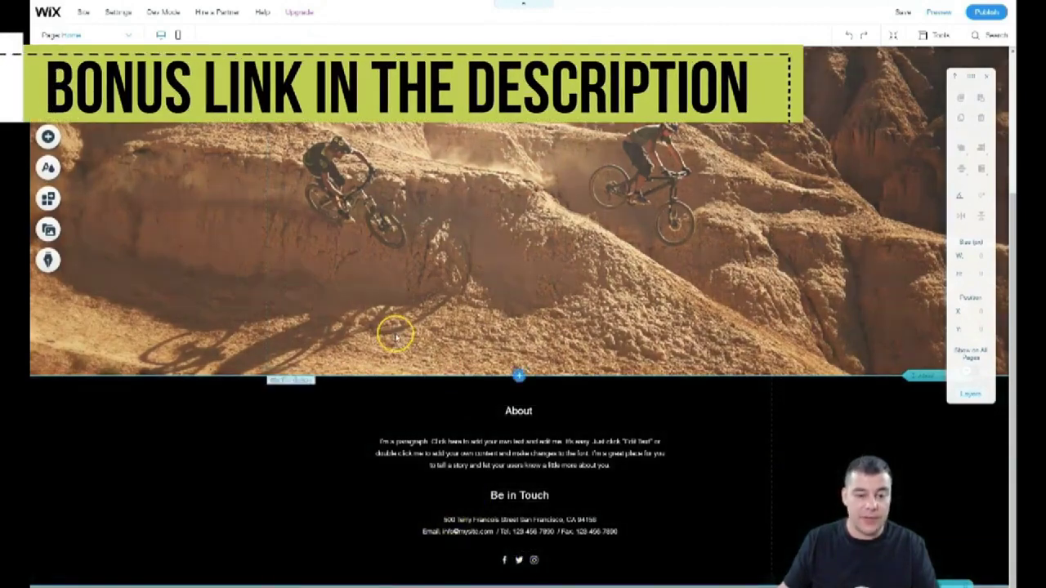
- Add an empty strip between the biking image and the black footer
scroll(483, 383, up, 1)
scroll(484, 382, down, 1)
click(639, 402)
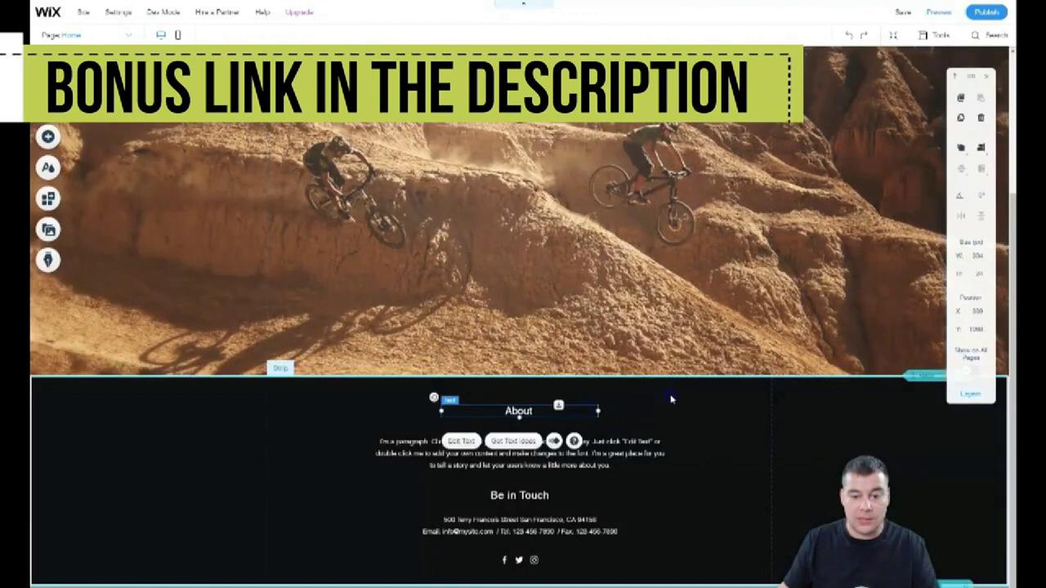
mouse_move(568, 376)
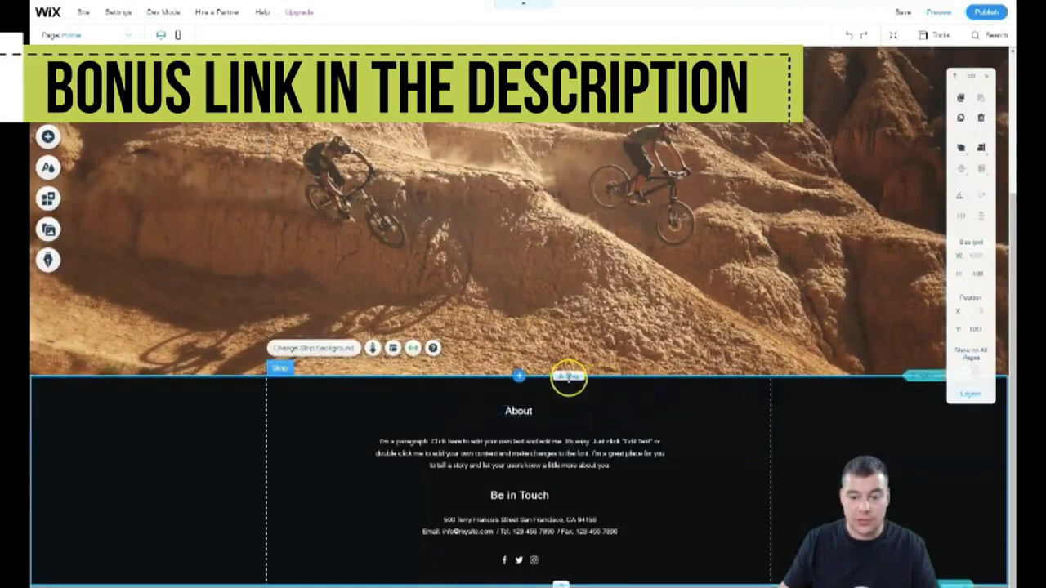
drag(561, 376, 574, 483)
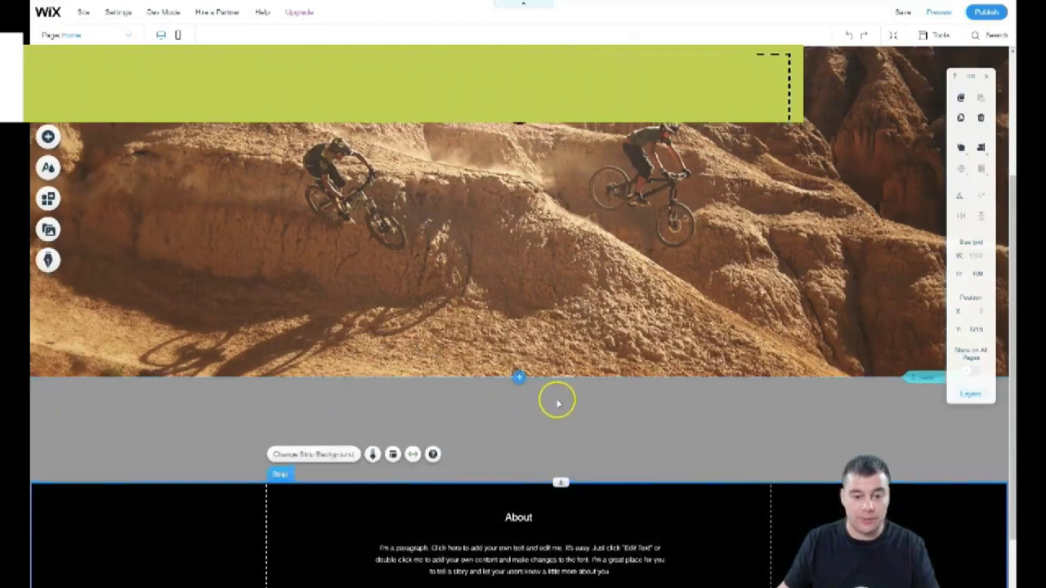
- Give the new strip the mountain-cabin photo as its background
scroll(553, 399, up, 3)
scroll(556, 401, down, 3)
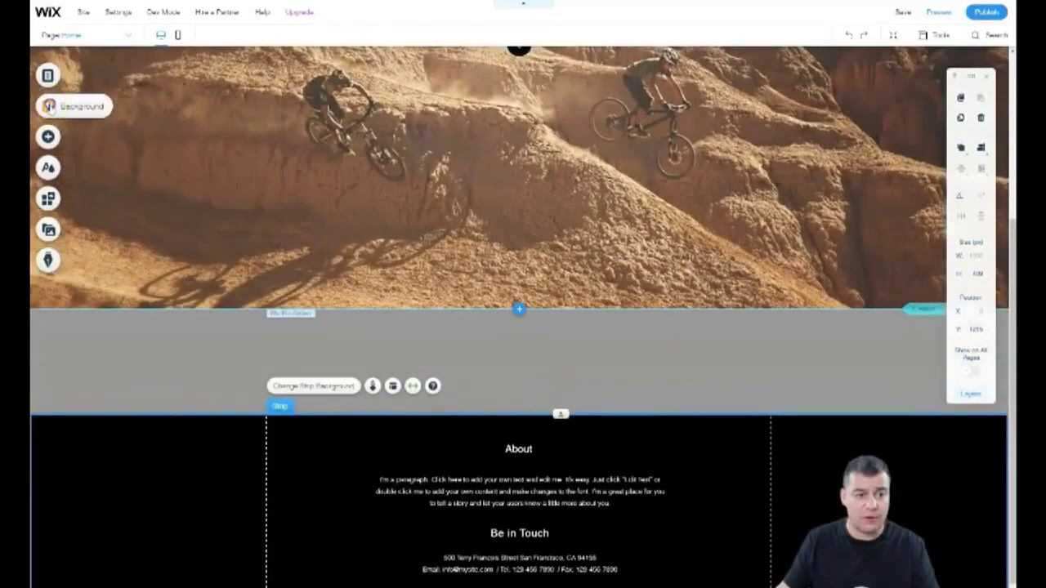
click(49, 106)
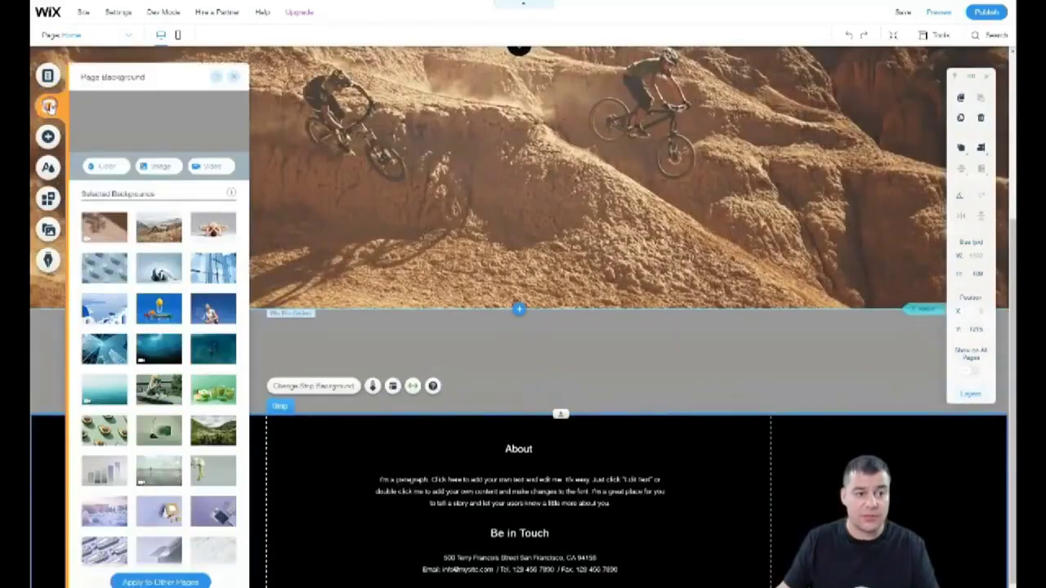
click(105, 169)
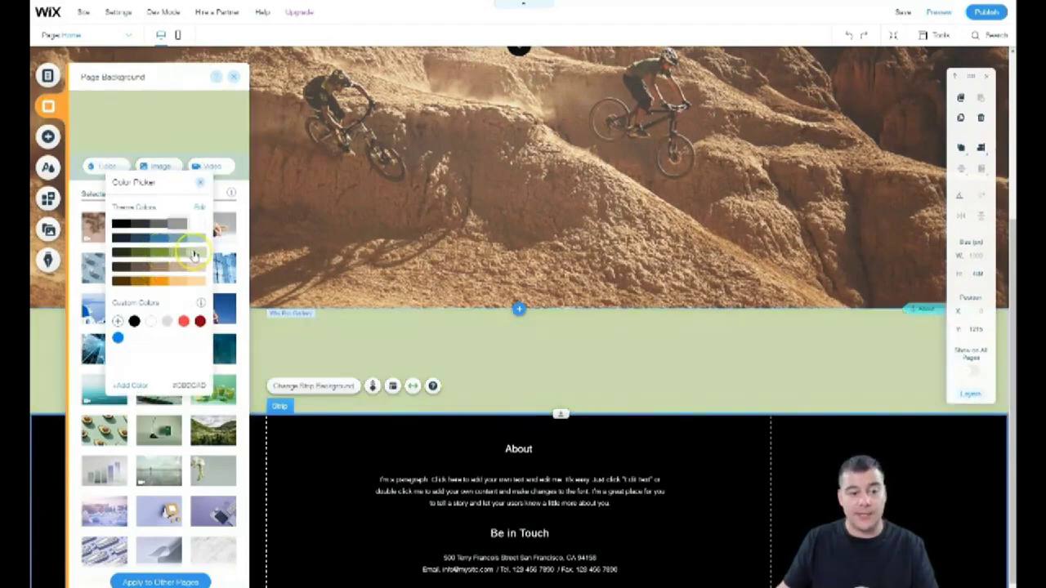
click(152, 166)
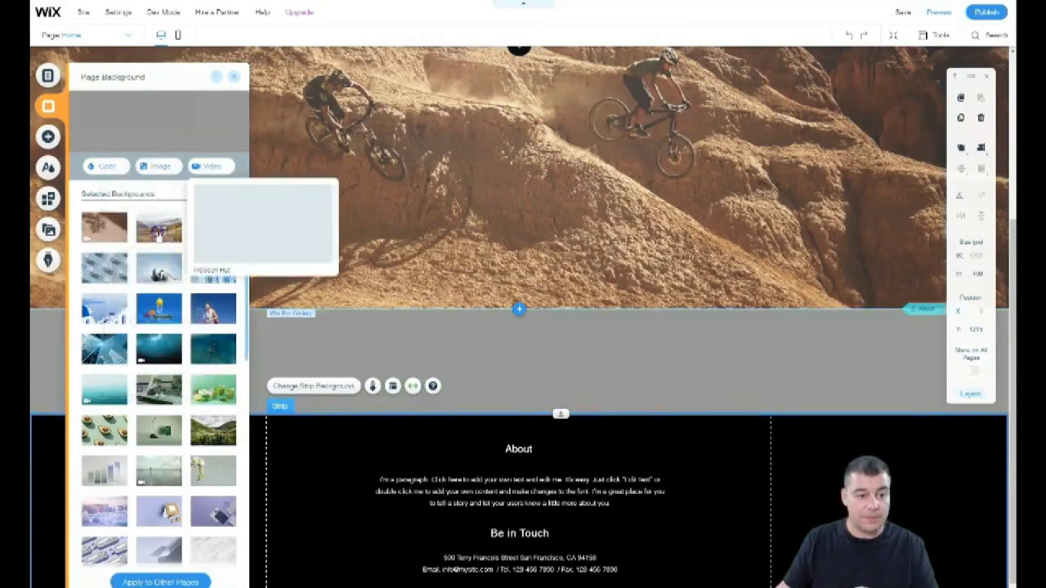
click(159, 232)
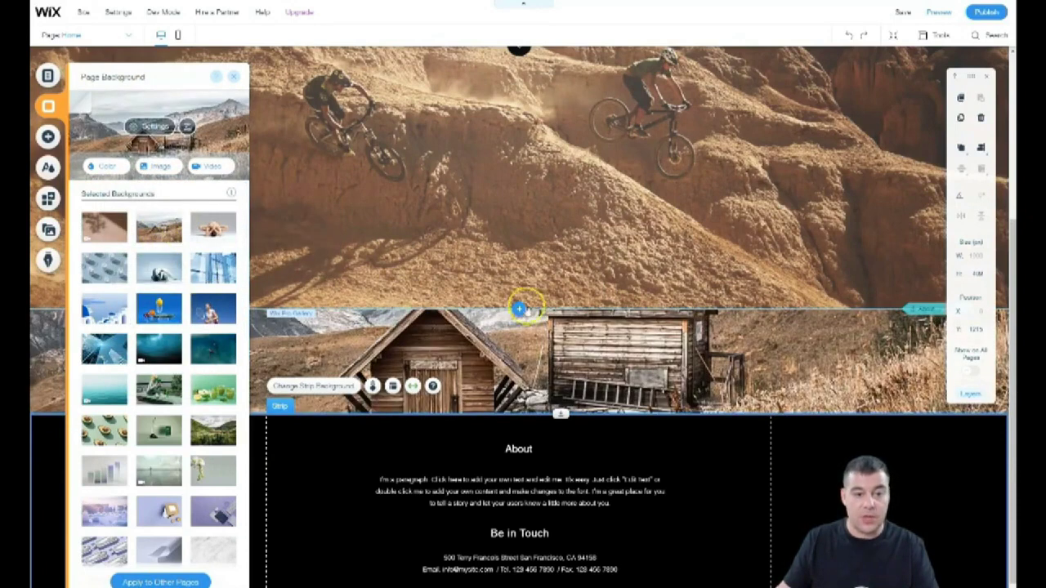
scroll(525, 308, down, 1)
scroll(526, 308, up, 5)
scroll(526, 319, down, 5)
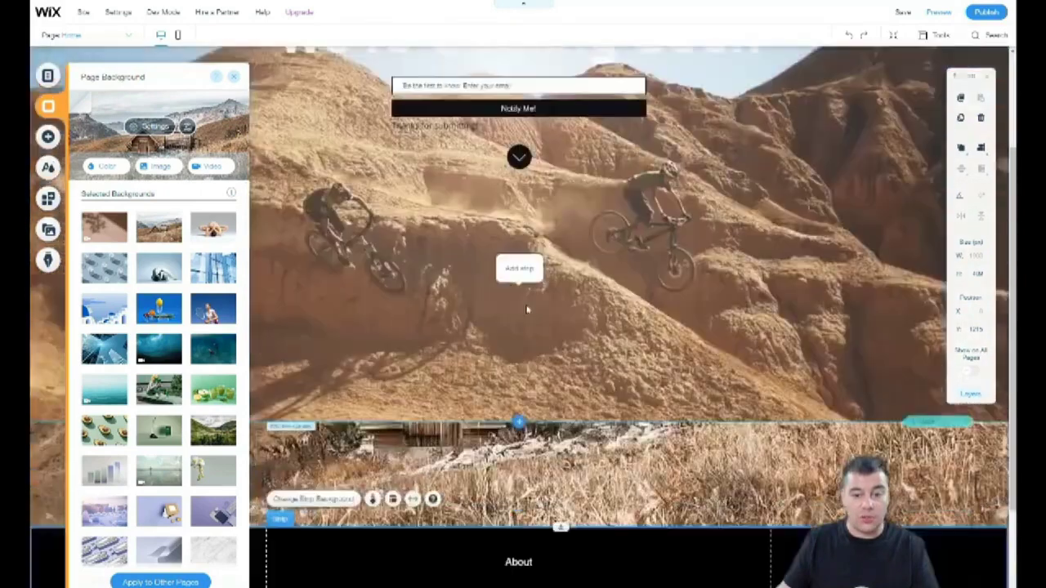
scroll(515, 314, up, 3)
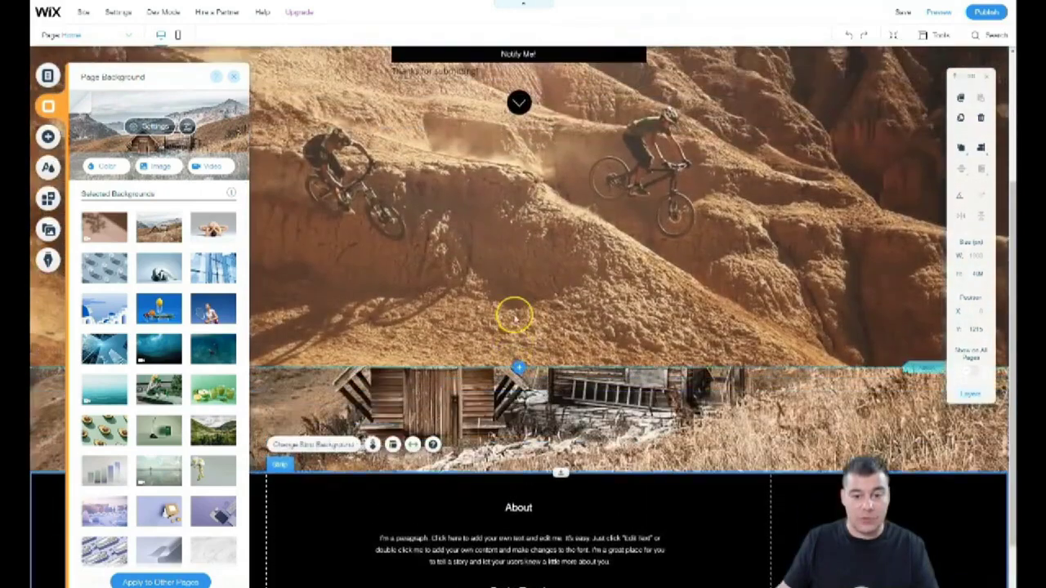
scroll(511, 315, up, 3)
scroll(515, 317, down, 6)
scroll(516, 319, up, 2)
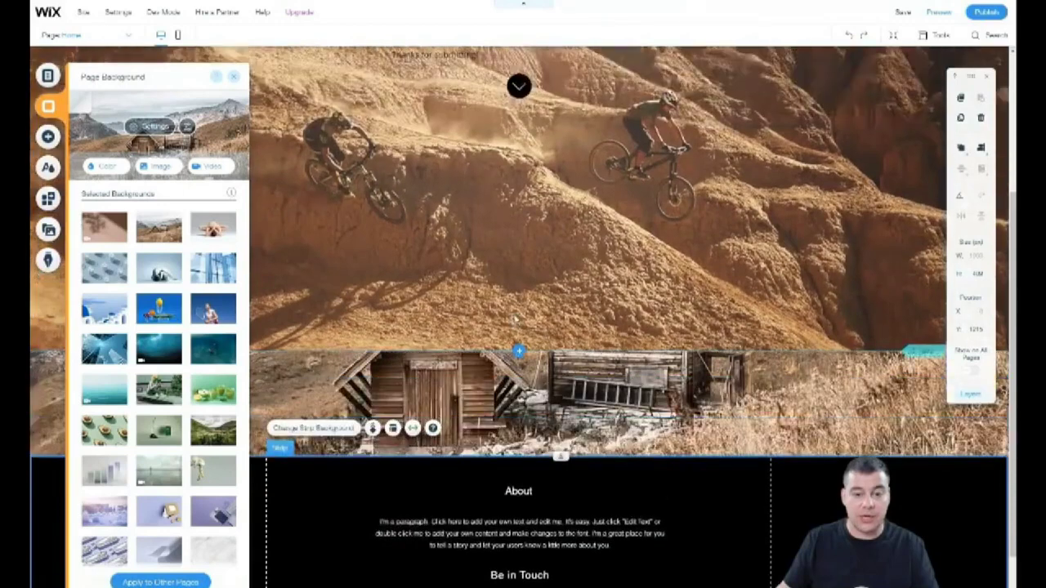
scroll(516, 319, down, 2)
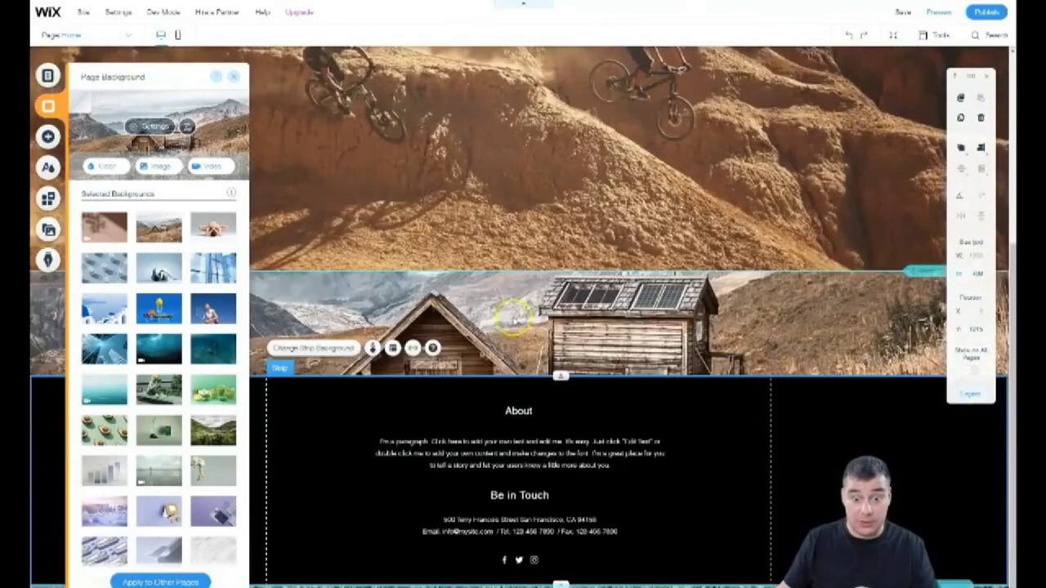
- Drag the cabin strip's bottom edge down to make it taller
drag(567, 375, 568, 464)
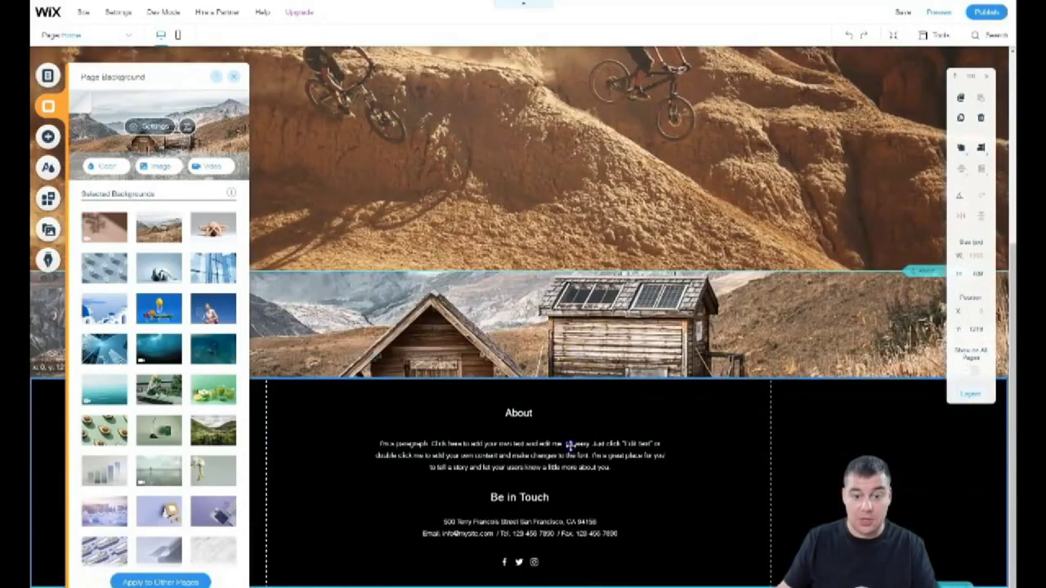
scroll(538, 327, up, 3)
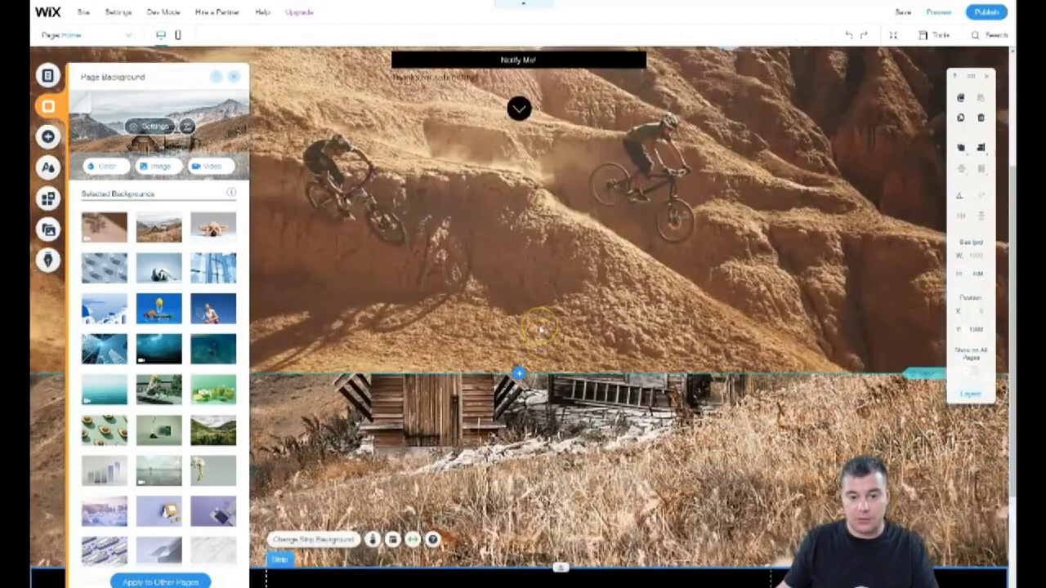
scroll(537, 327, up, 2)
scroll(536, 261, down, 7)
scroll(532, 201, down, 1)
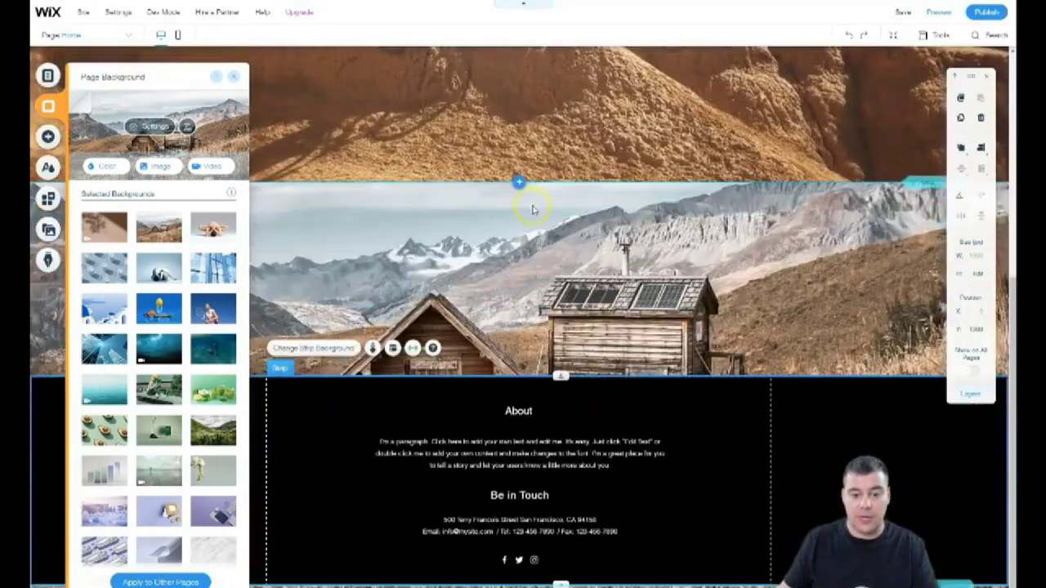
scroll(535, 220, up, 4)
scroll(537, 237, down, 3)
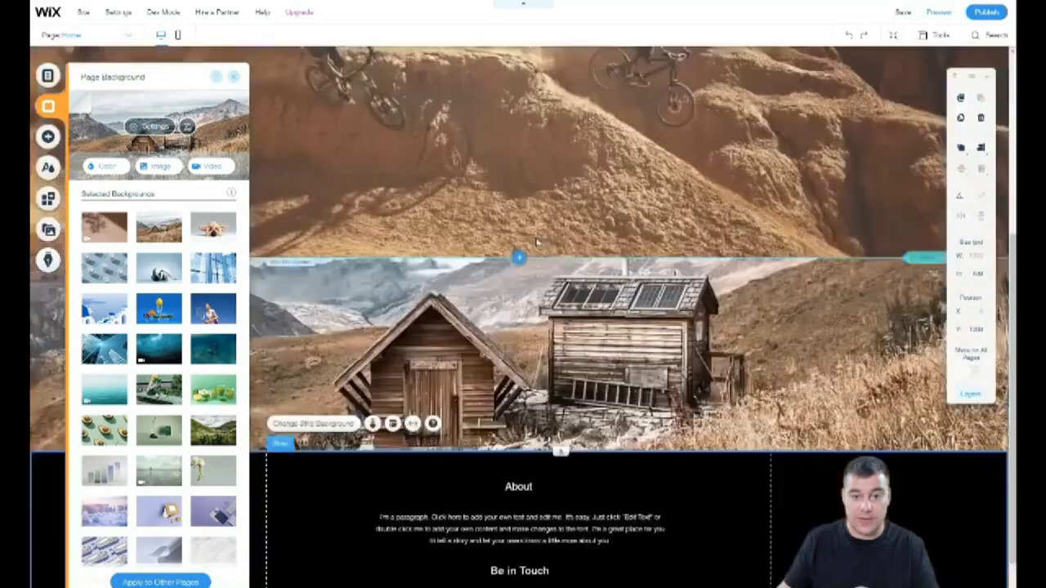
scroll(536, 242, down, 2)
- Delete the mountain-cabin strip, leaving the footer below the biking image
click(110, 166)
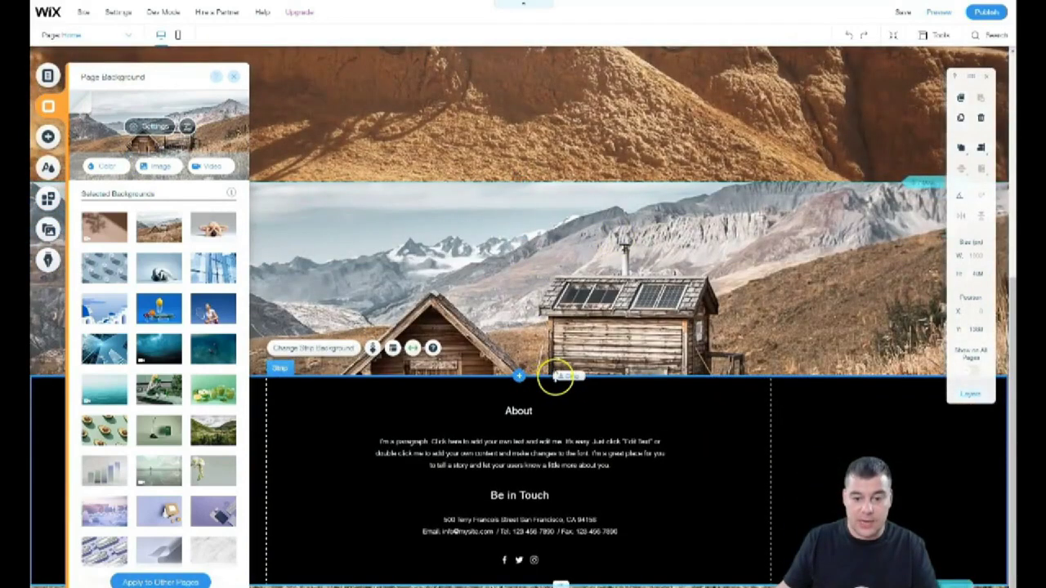
key(Delete)
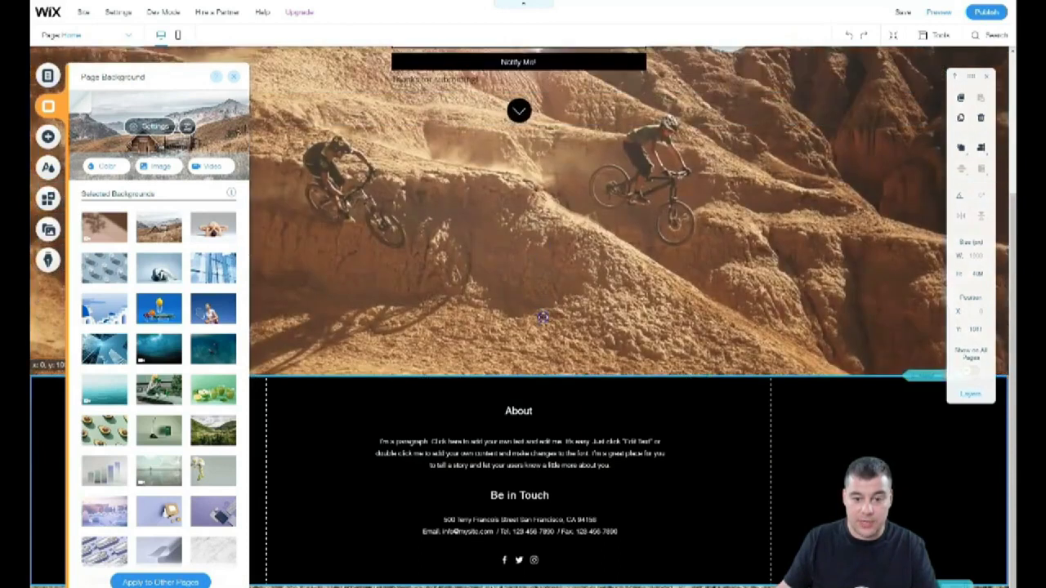
click(451, 408)
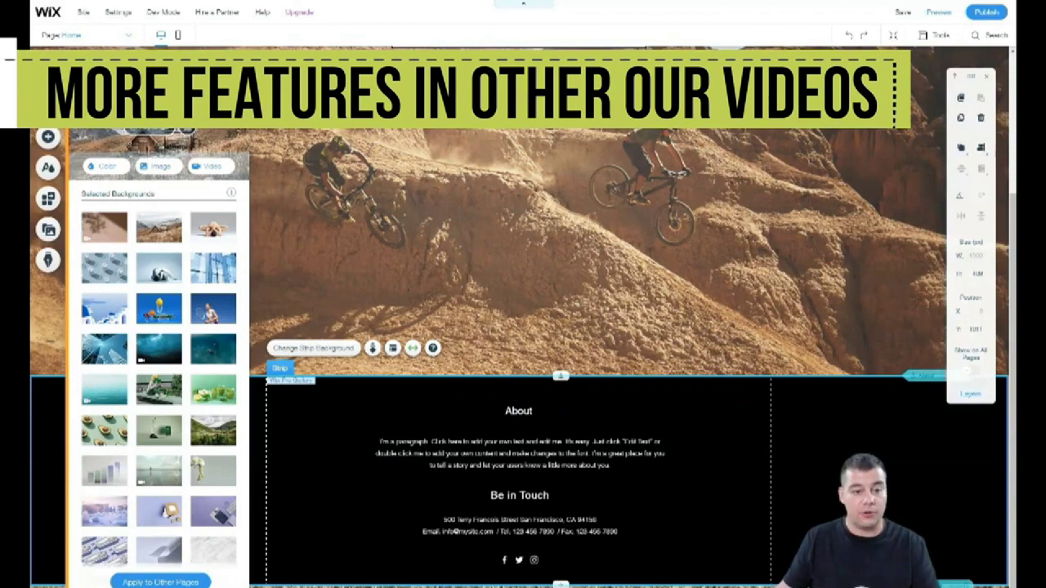
click(462, 434)
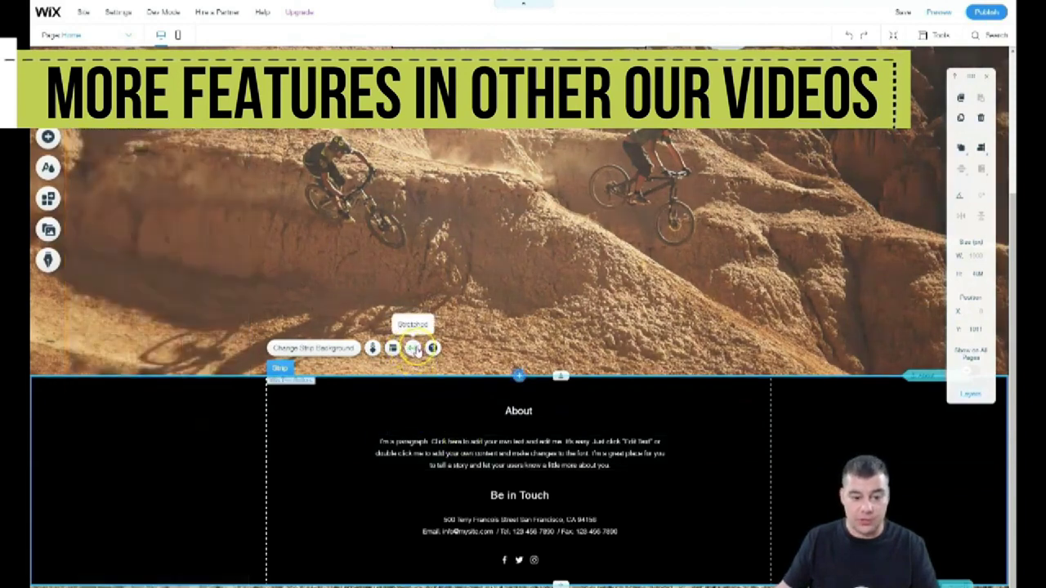
- Keep the footer strip stretched to full screen width with zero side margins
click(414, 348)
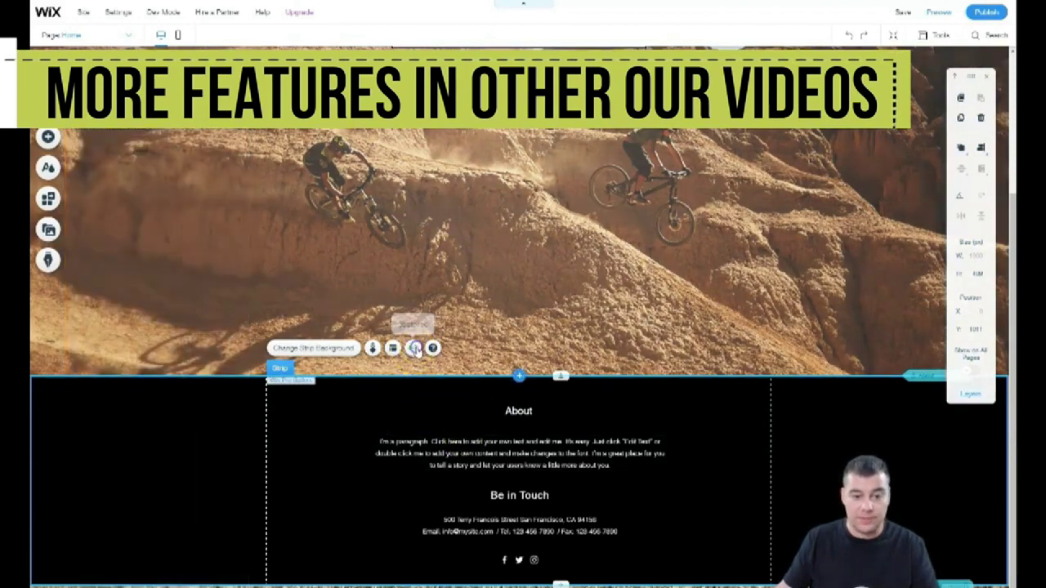
click(219, 409)
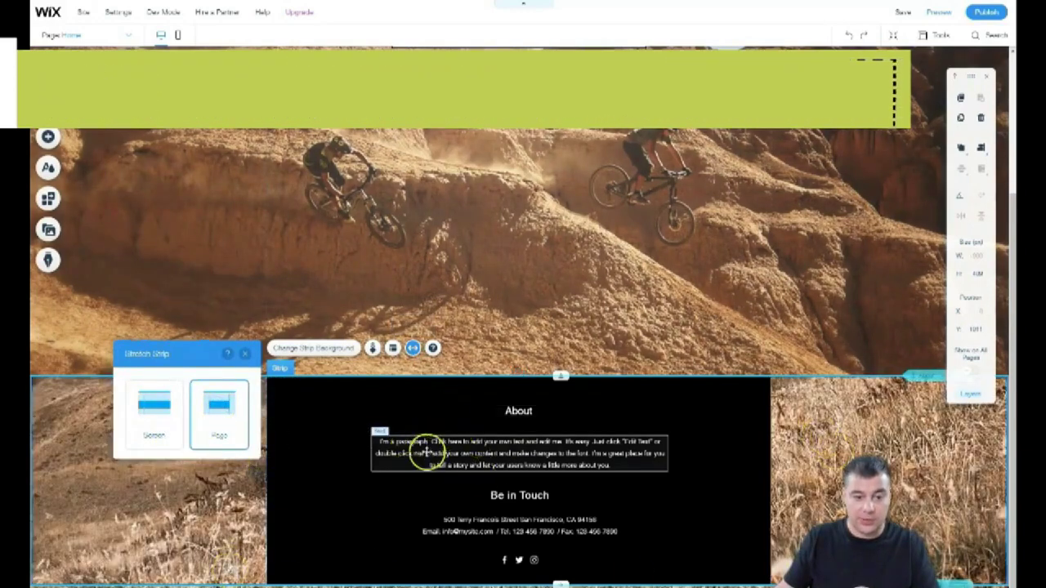
click(165, 412)
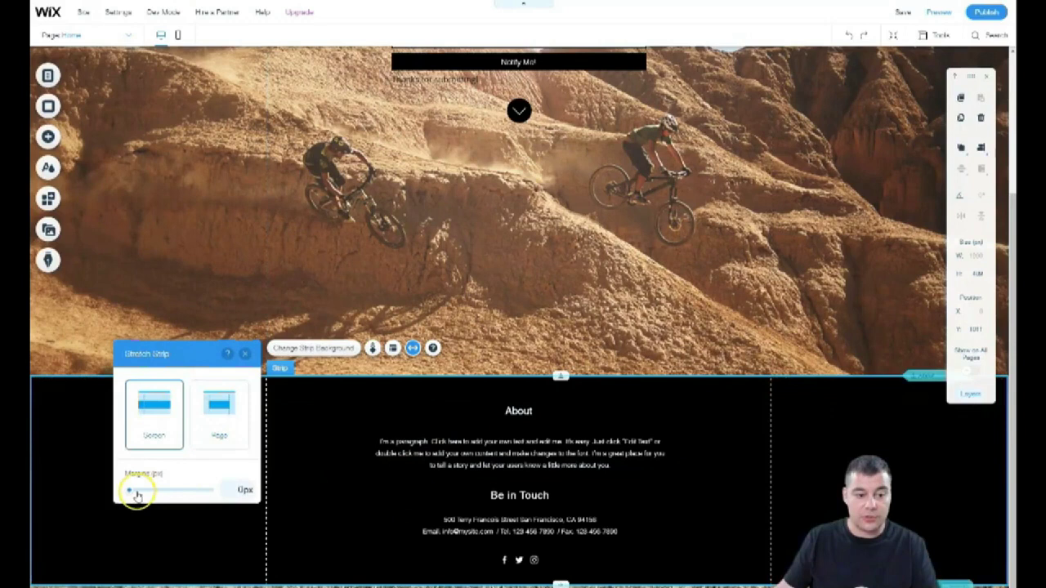
mouse_move(131, 492)
mouse_down()
mouse_move(196, 497)
mouse_move(106, 484)
mouse_up()
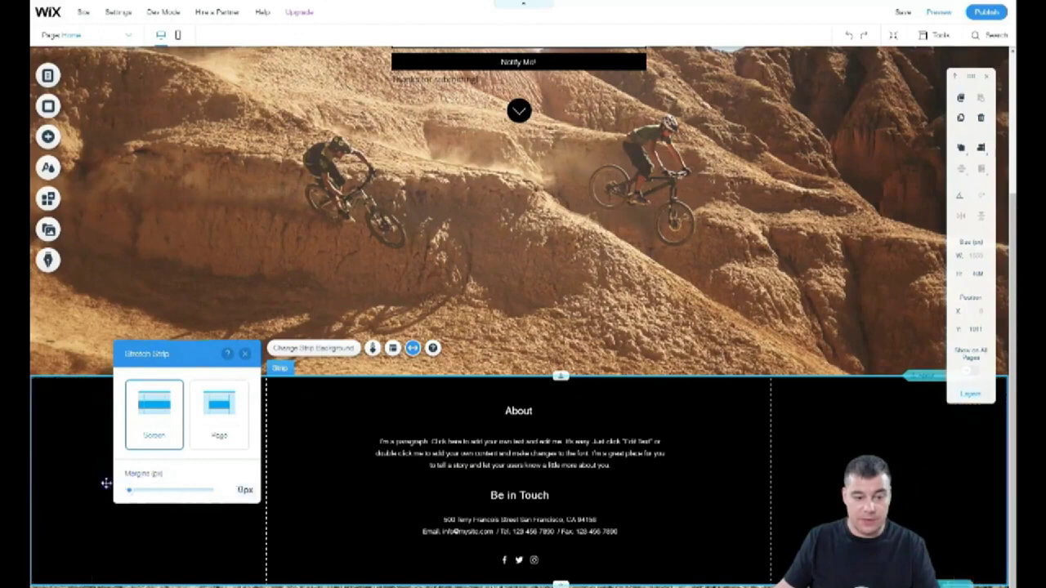
click(245, 357)
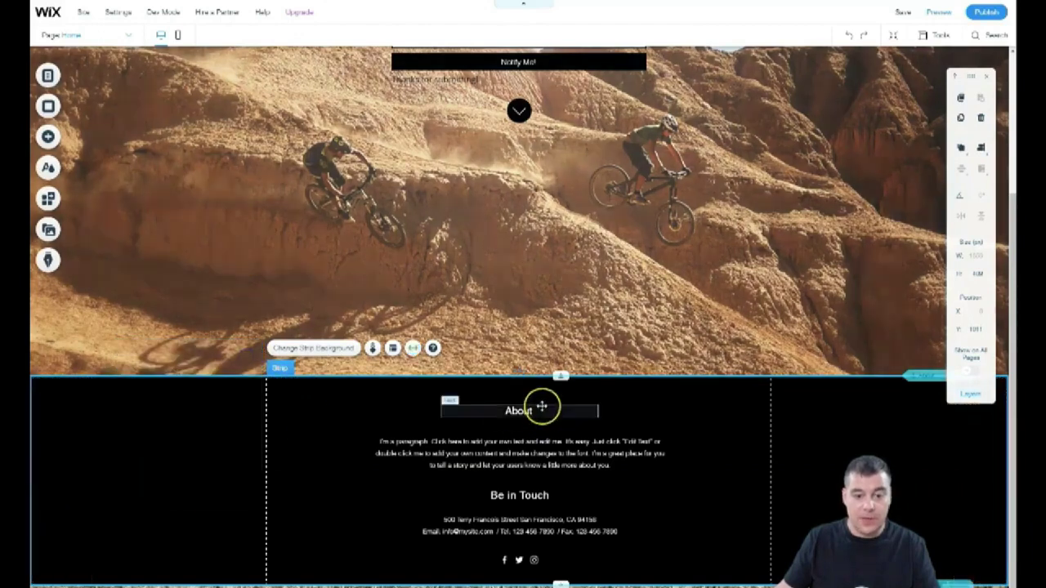
scroll(491, 416, up, 1)
scroll(500, 424, up, 1)
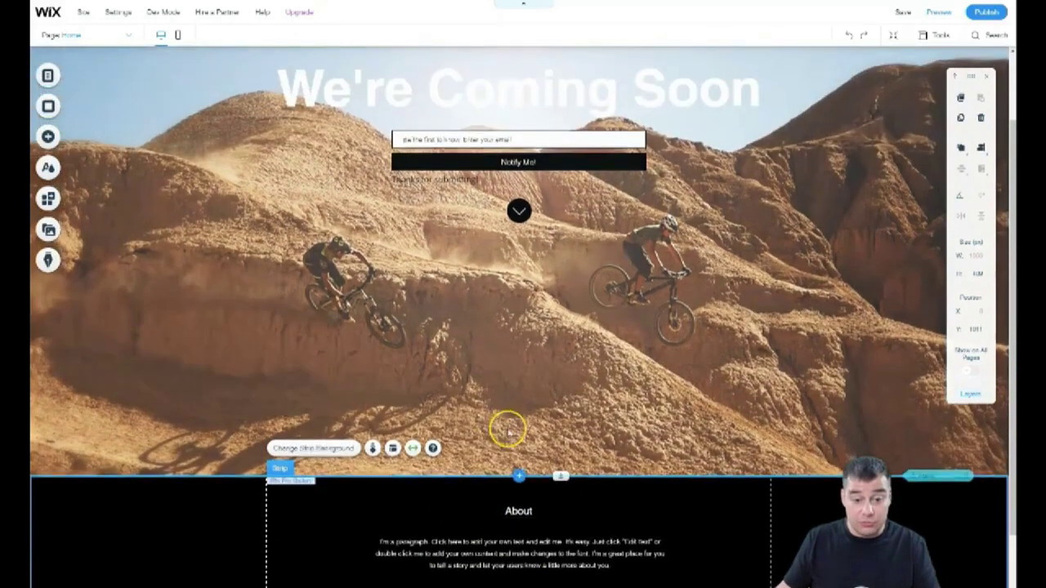
scroll(564, 418, down, 2)
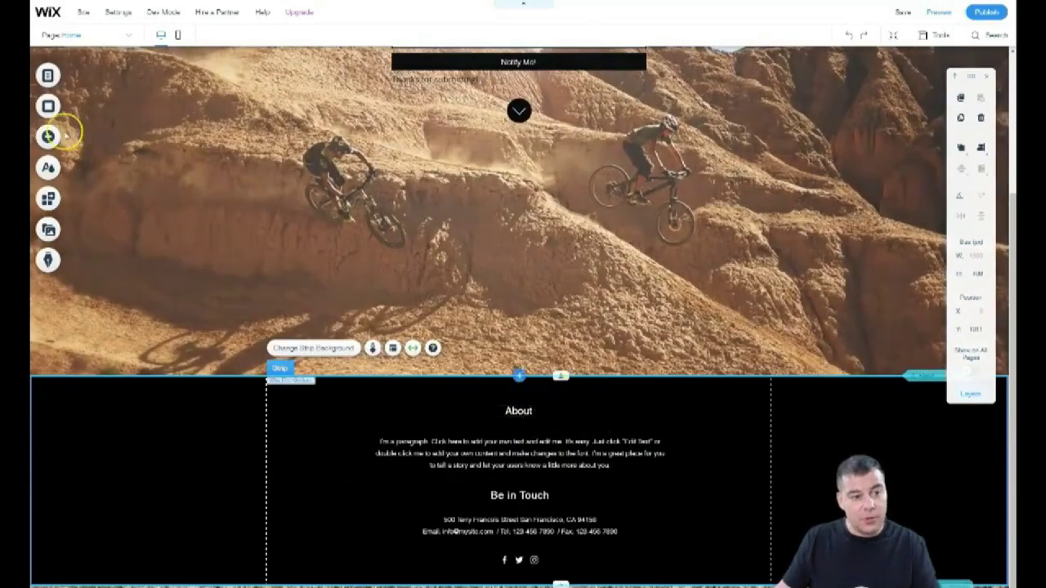
scroll(419, 282, up, 3)
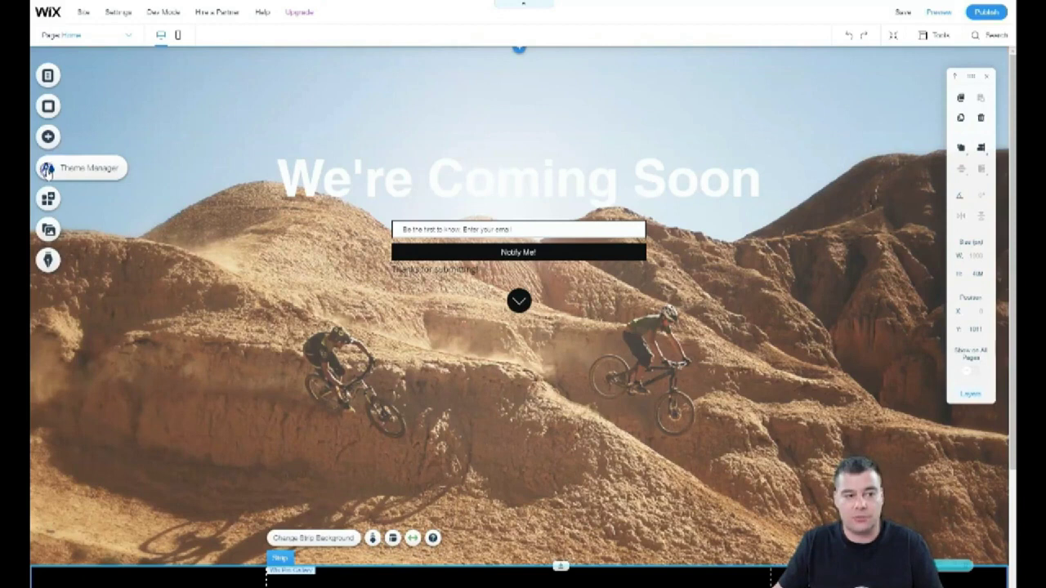
- Preview a series of Site Colors themes, from light yellow-coral to black-and-orange
click(48, 170)
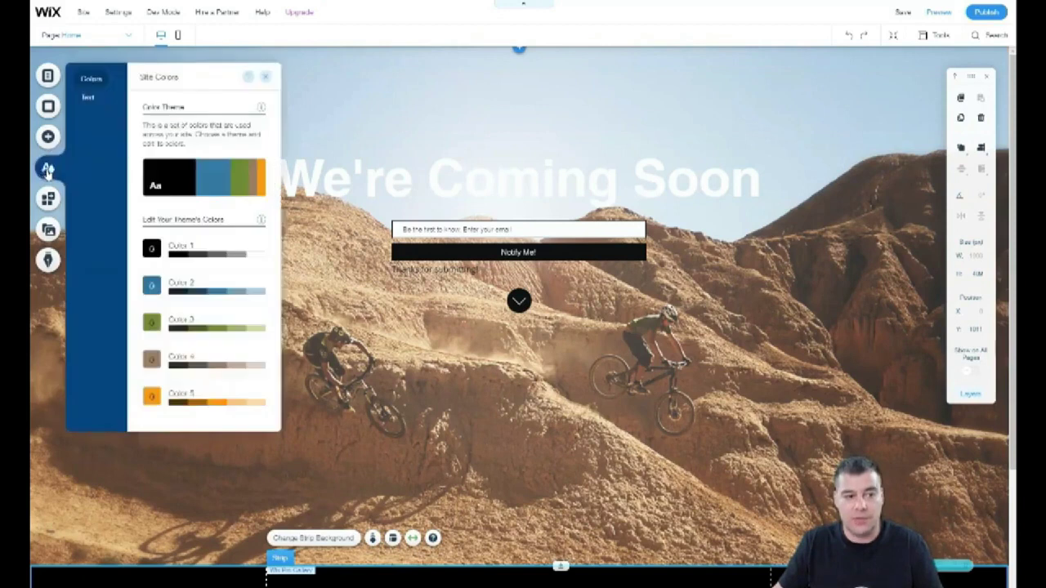
click(204, 179)
click(212, 240)
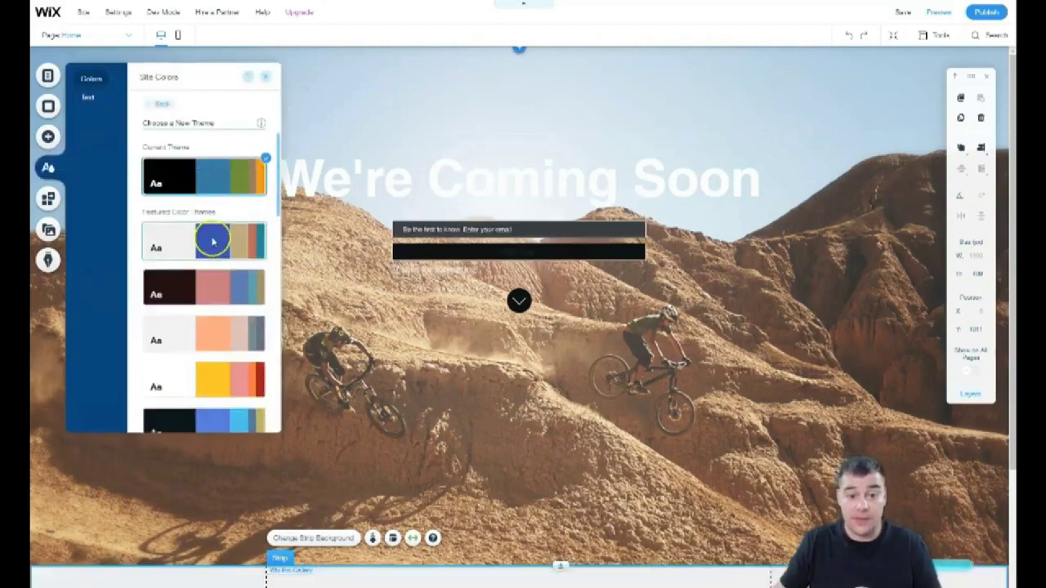
click(203, 288)
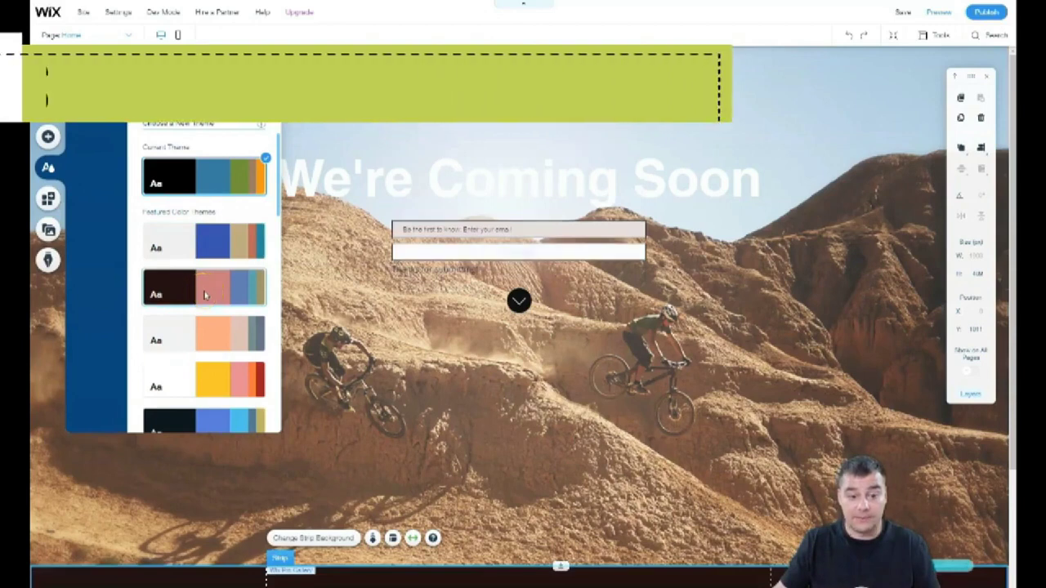
click(212, 331)
scroll(210, 327, down, 2)
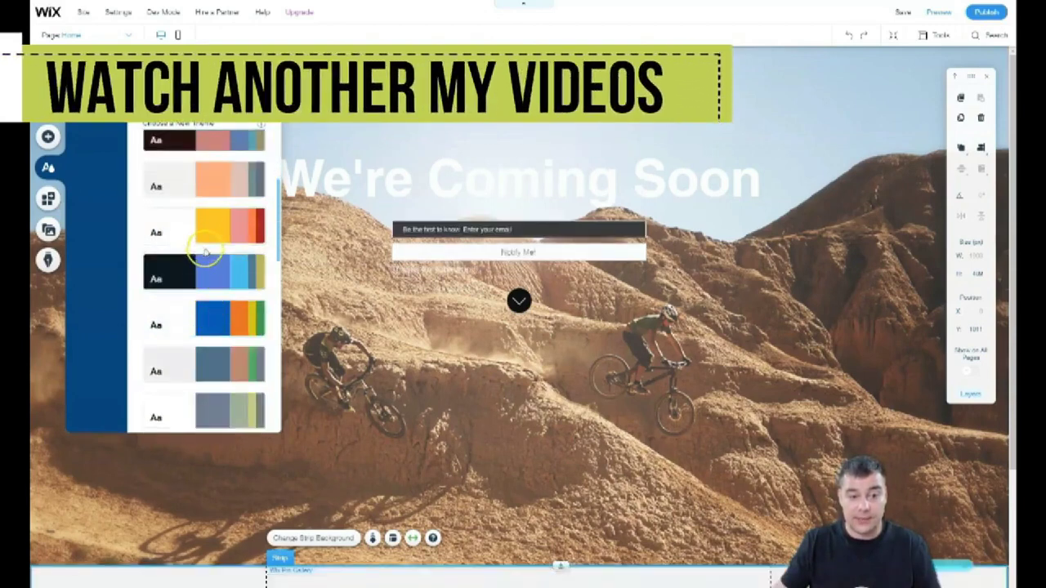
scroll(375, 292, down, 2)
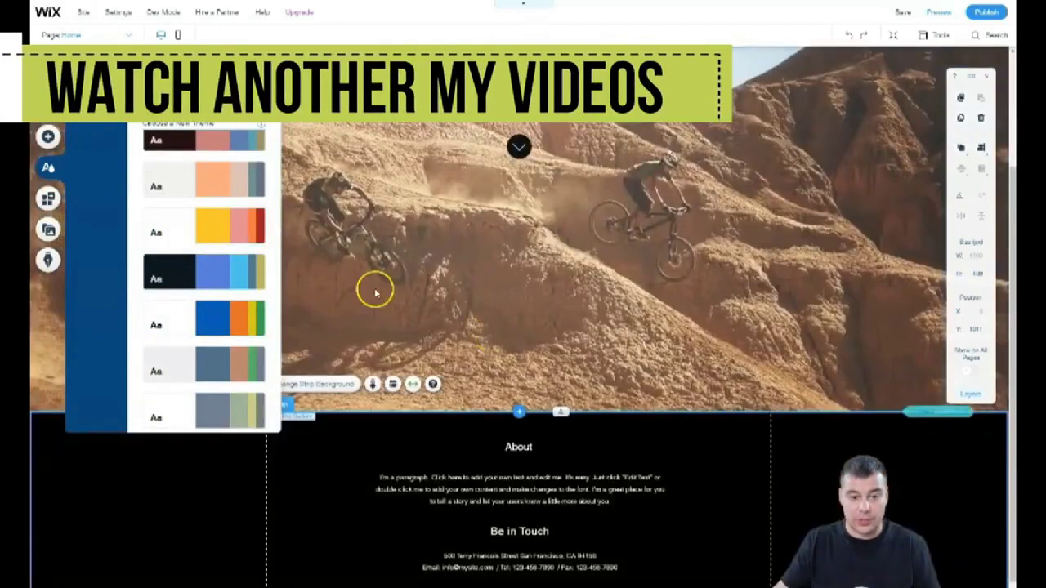
click(216, 224)
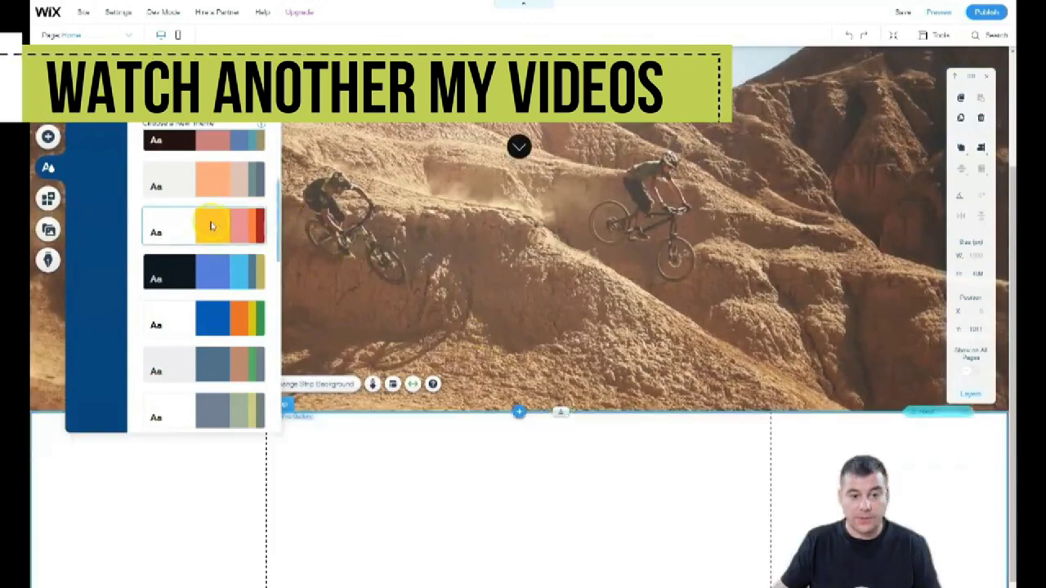
click(208, 271)
click(205, 314)
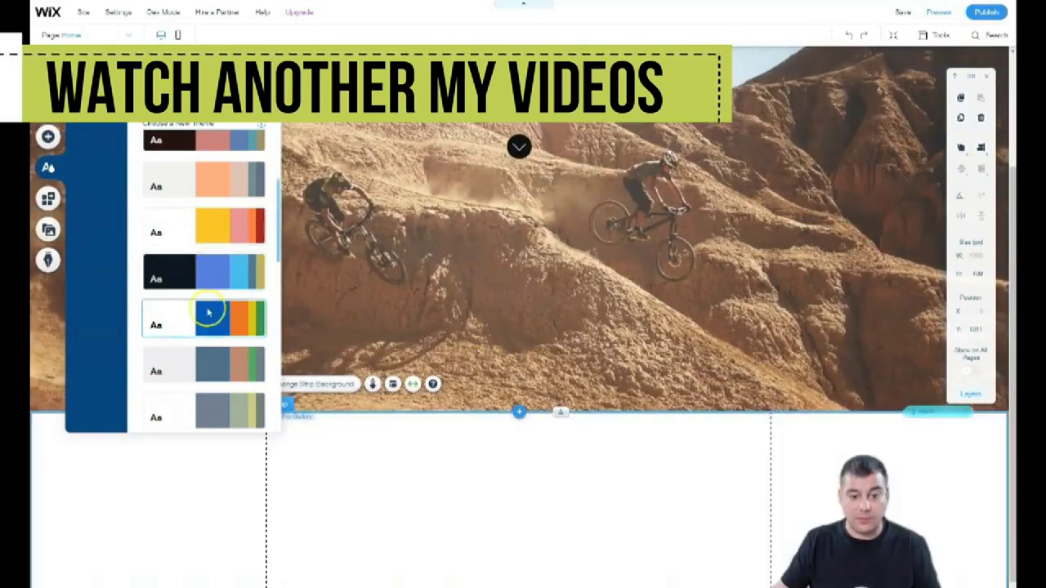
click(199, 364)
scroll(199, 351, down, 2)
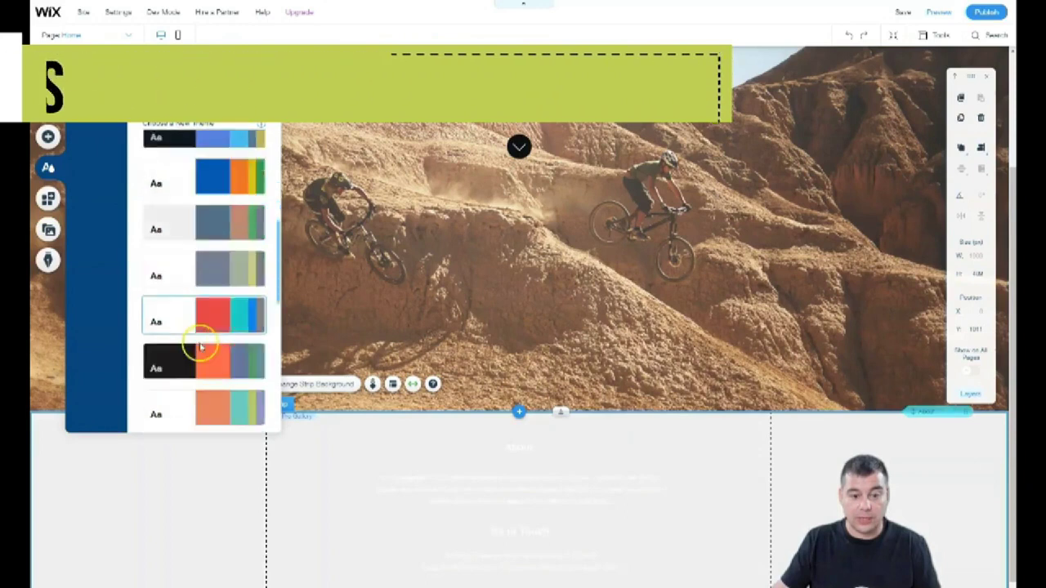
click(206, 256)
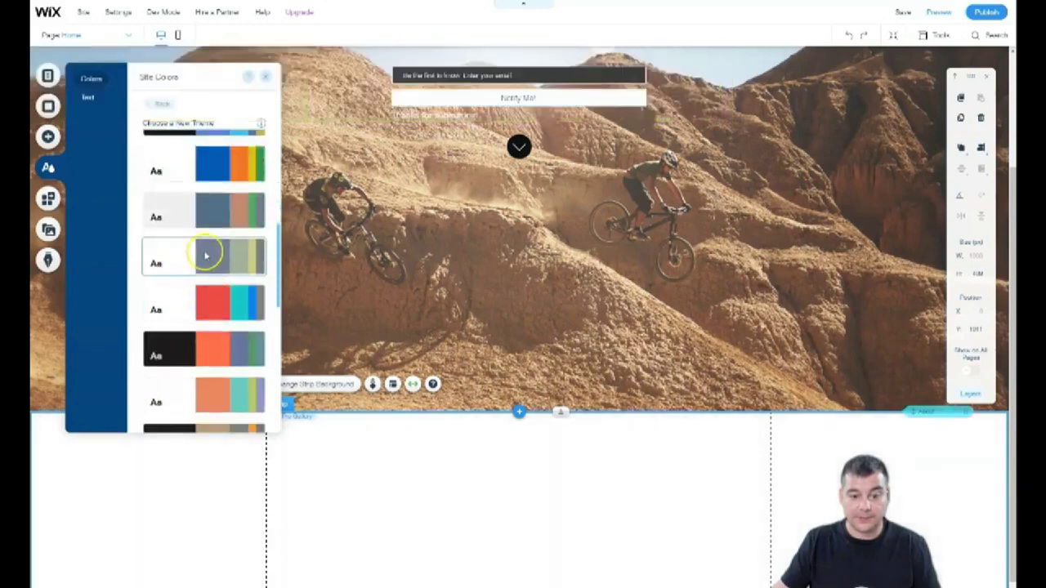
click(202, 309)
click(203, 351)
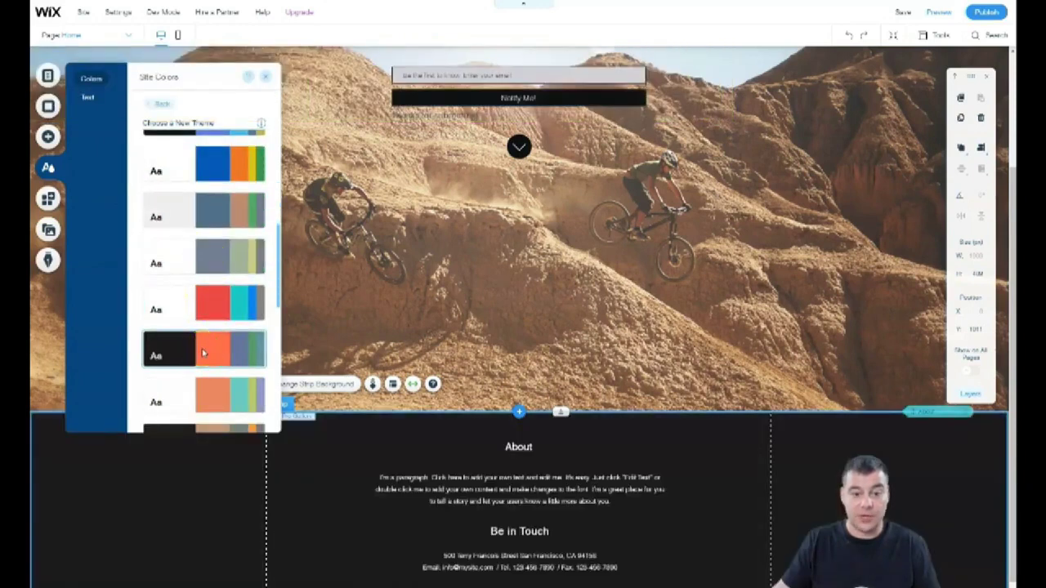
click(200, 395)
- Preview more themes, then keep the current dark theme and close Site Colors
scroll(199, 384, down, 2)
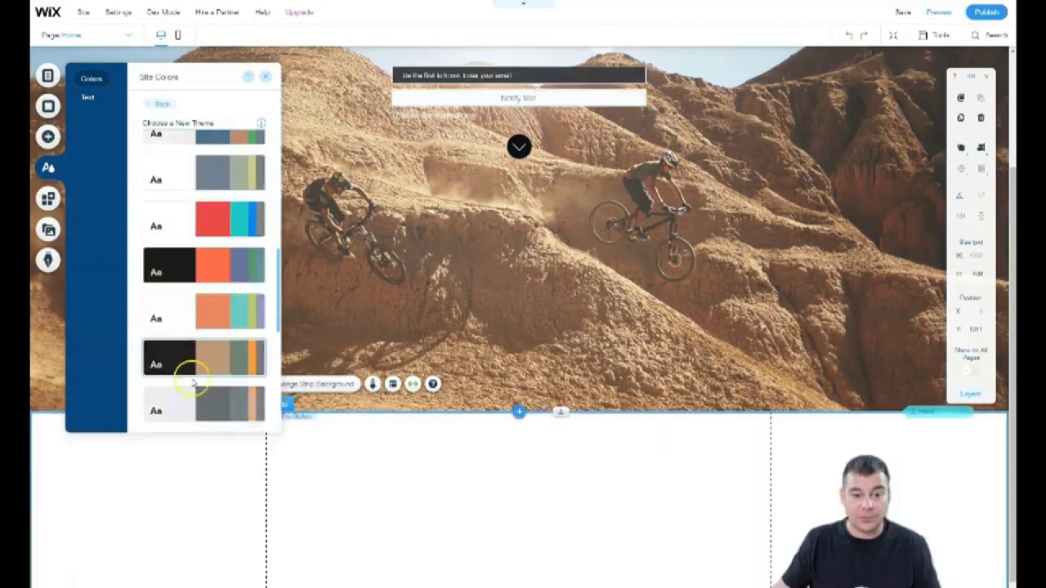
click(197, 299)
click(193, 335)
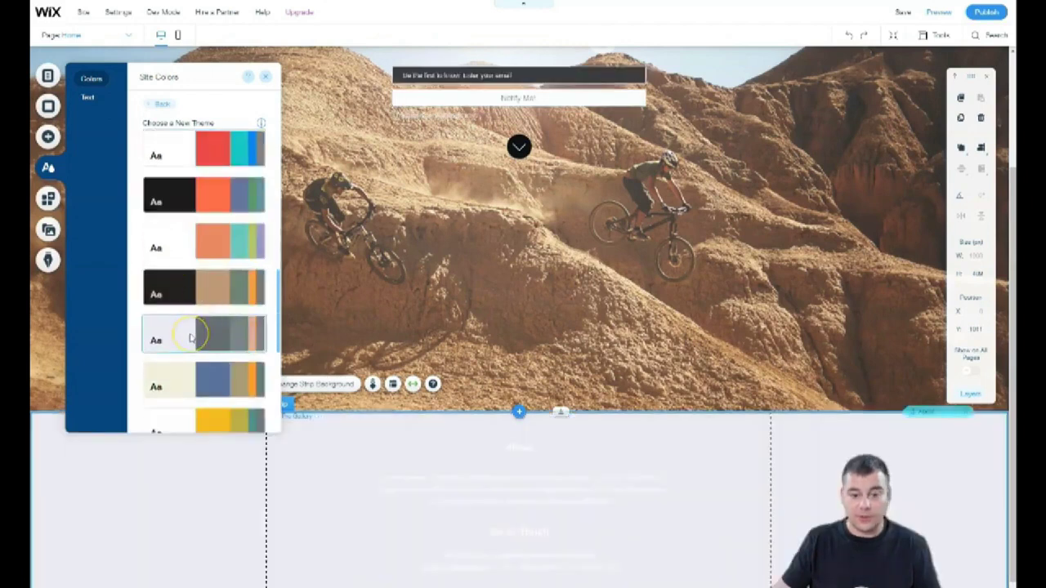
click(194, 381)
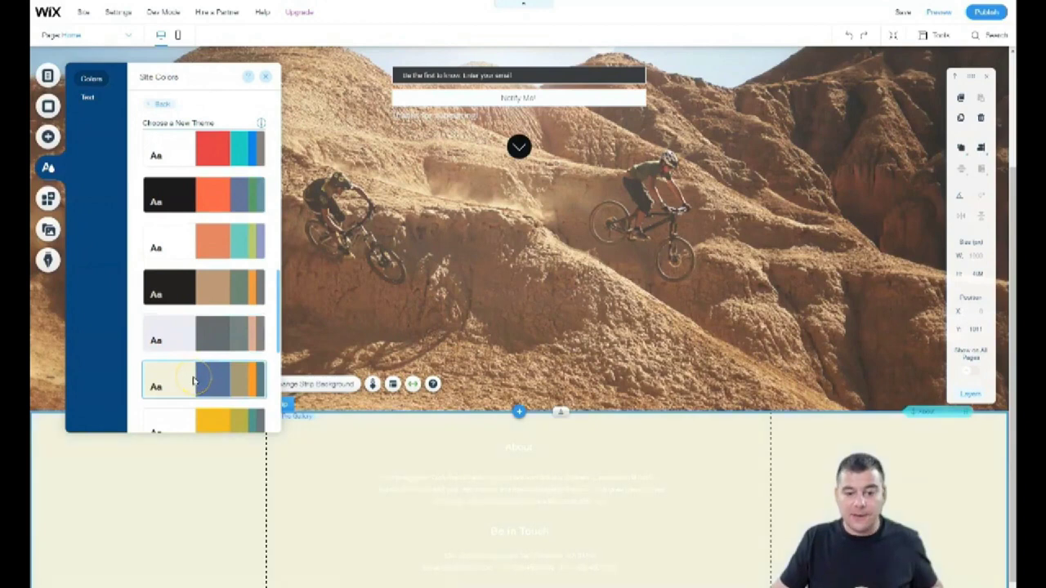
click(209, 418)
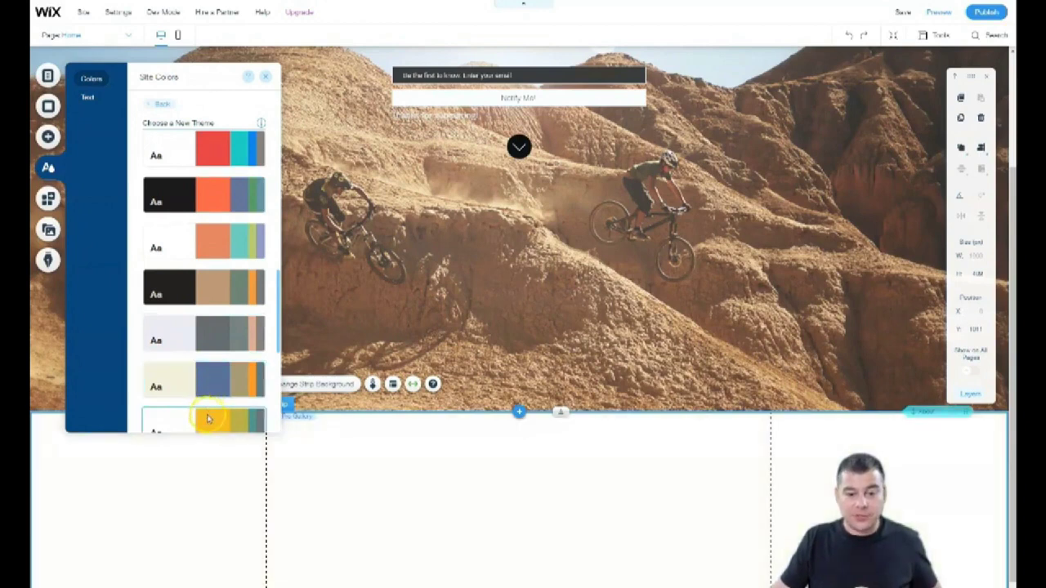
scroll(209, 420, down, 3)
click(208, 277)
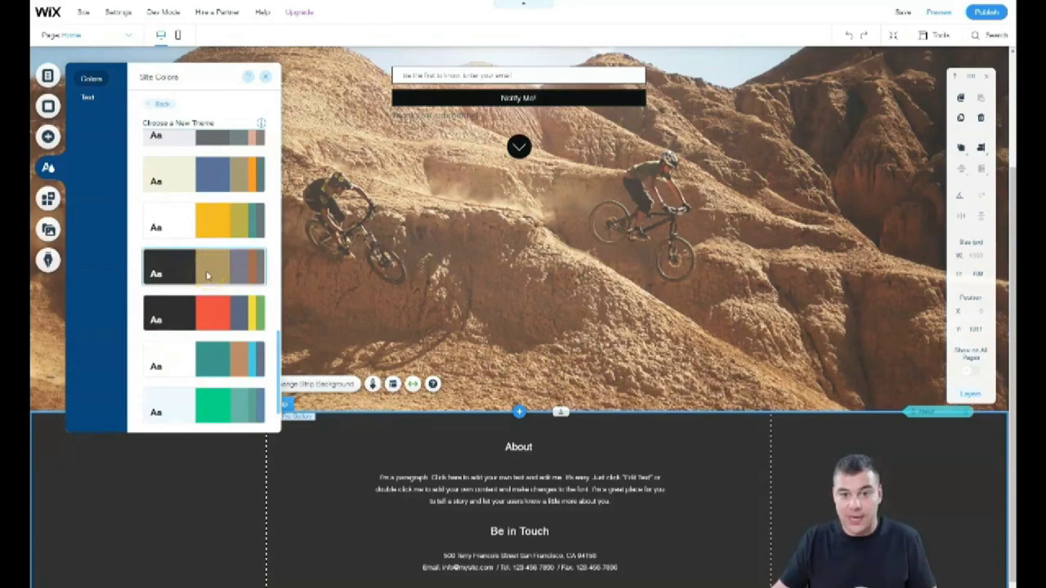
click(199, 349)
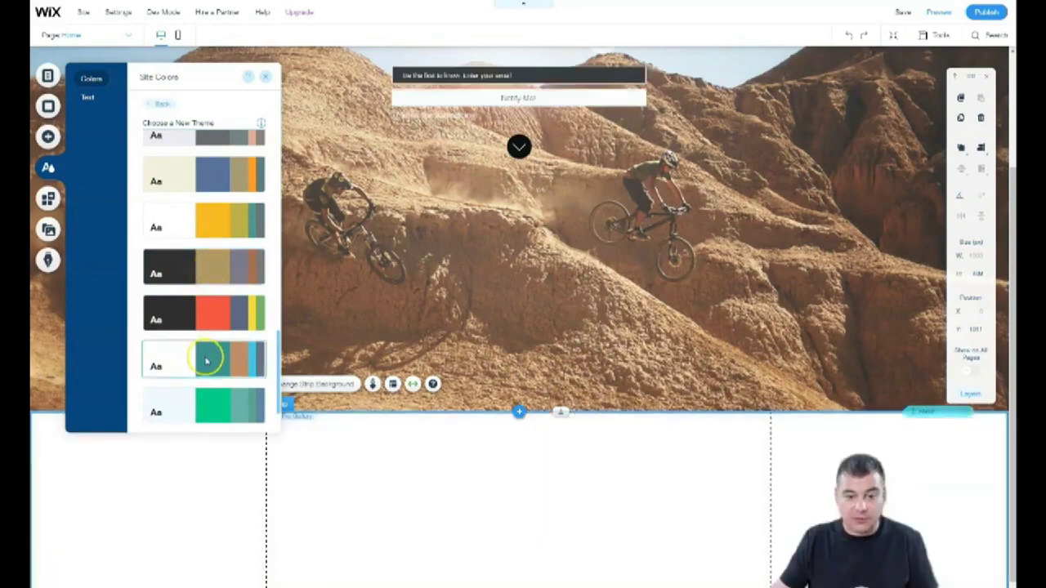
click(210, 402)
click(200, 315)
scroll(205, 240, up, 3)
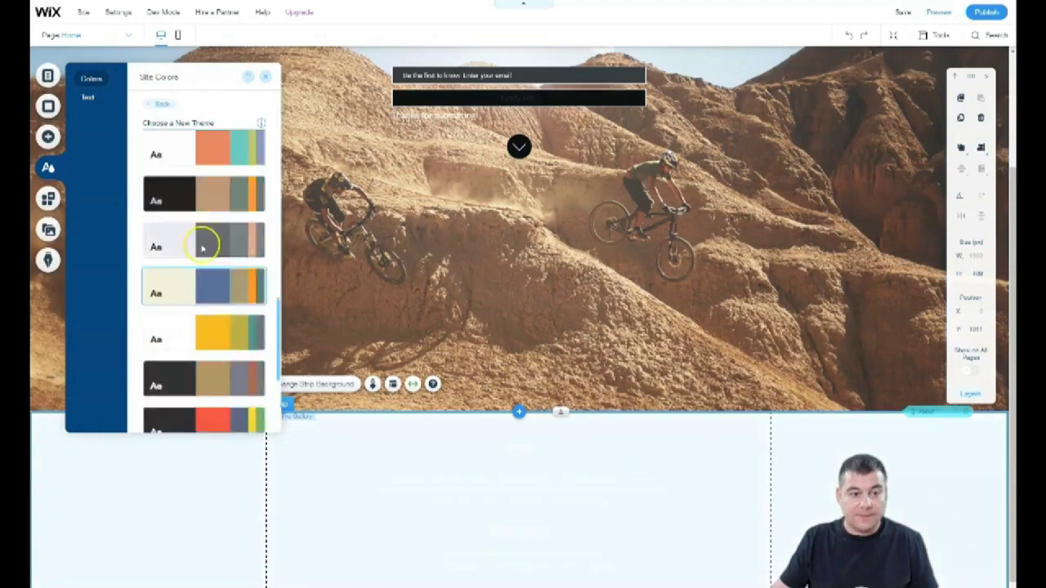
scroll(205, 237, up, 3)
click(205, 237)
scroll(204, 213, up, 1)
click(203, 178)
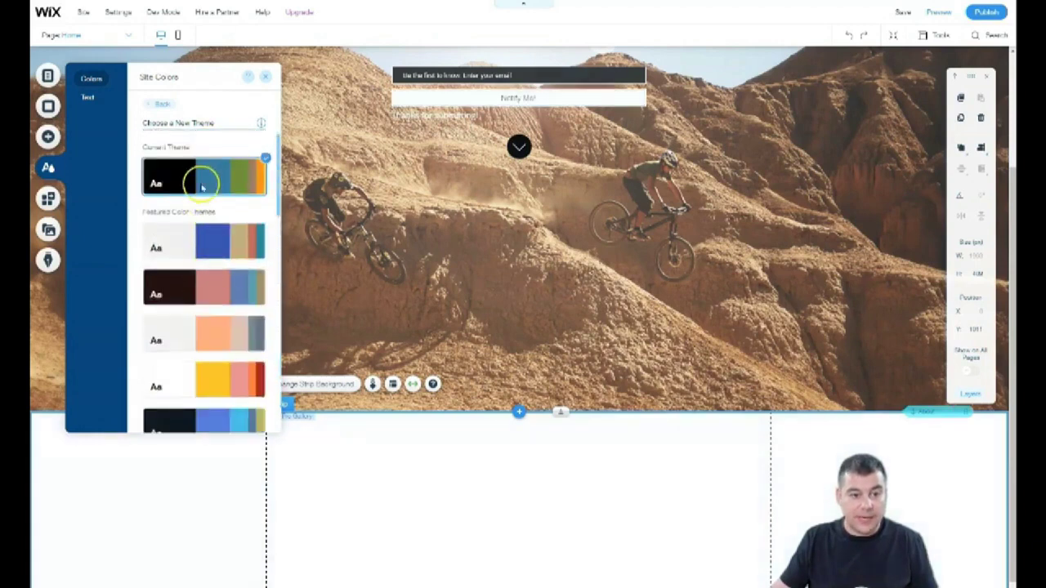
click(267, 76)
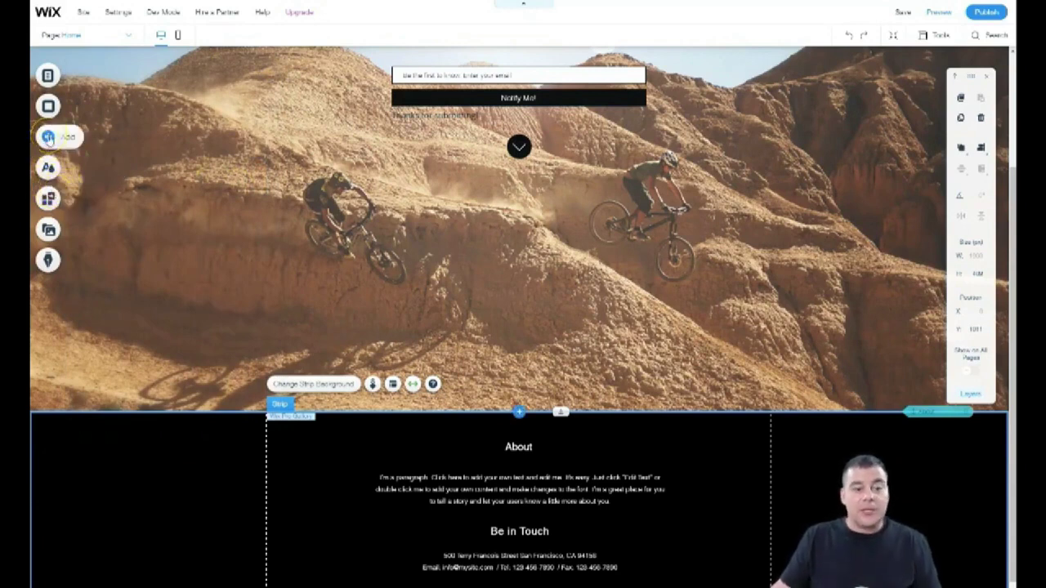
click(48, 137)
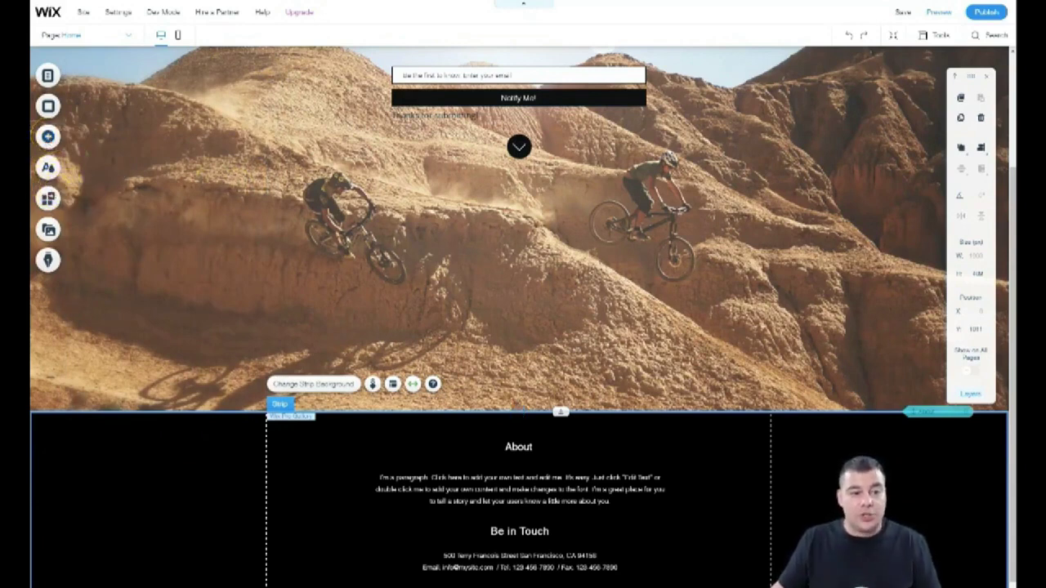
click(49, 107)
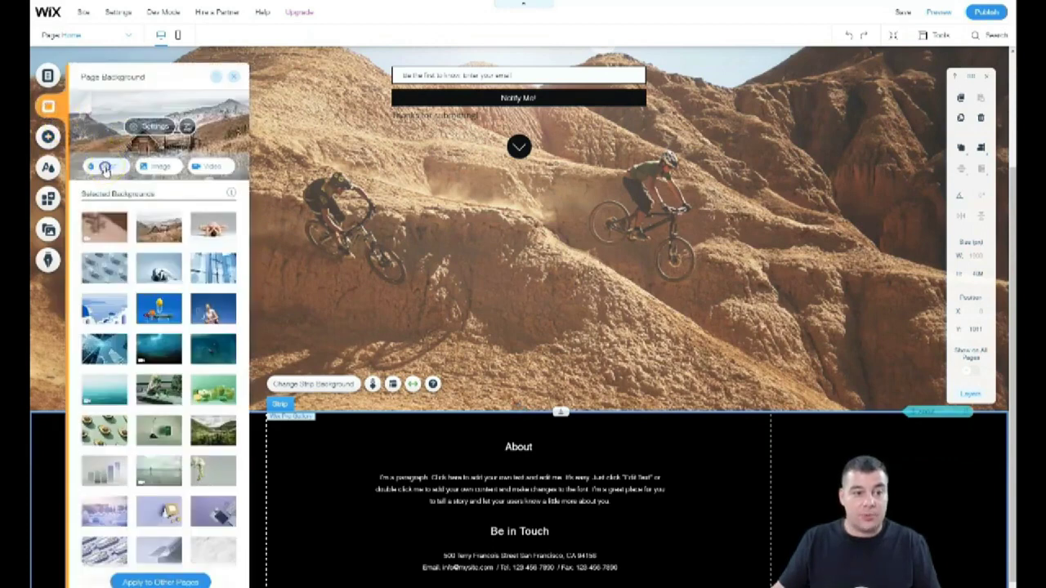
click(105, 168)
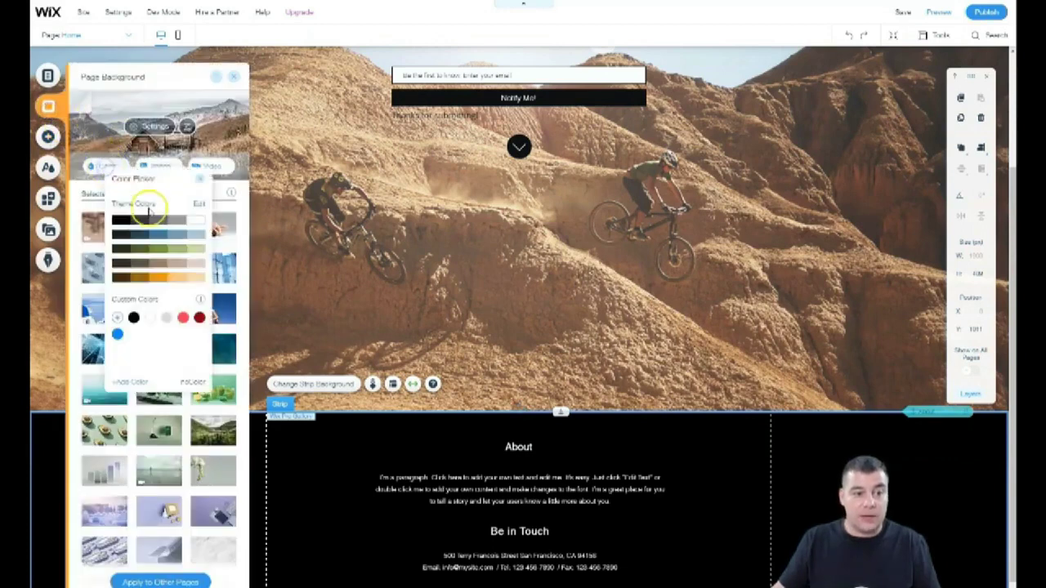
click(199, 178)
click(45, 137)
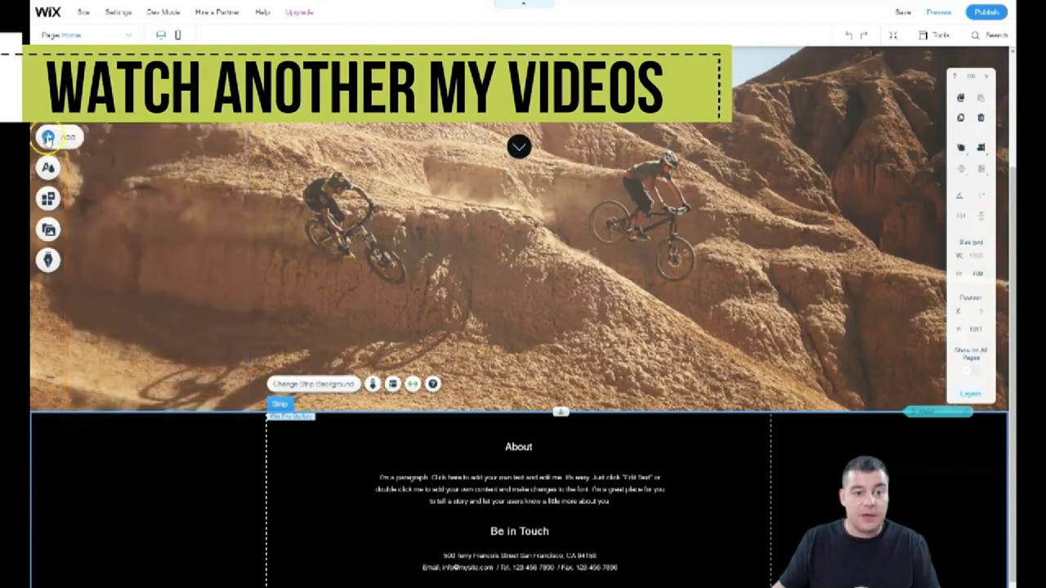
- Drag a YouTube player from Video & Music onto the right side of the About strip
click(47, 137)
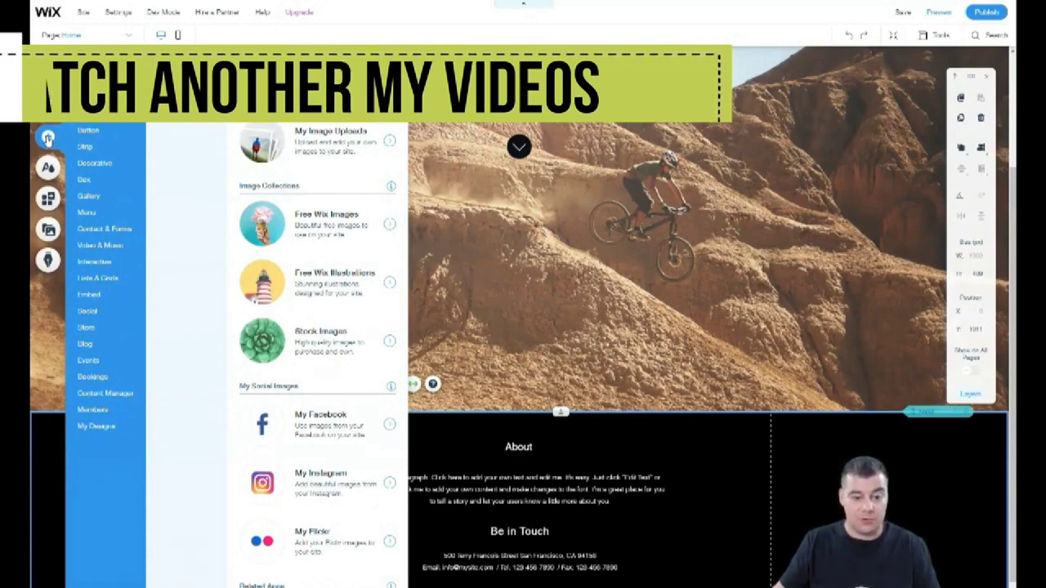
click(93, 100)
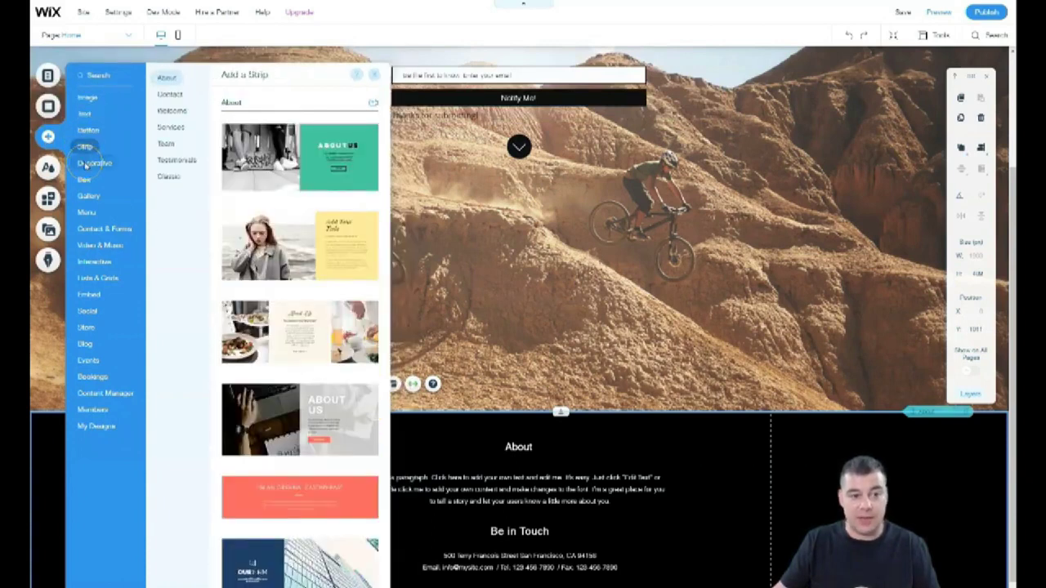
click(86, 179)
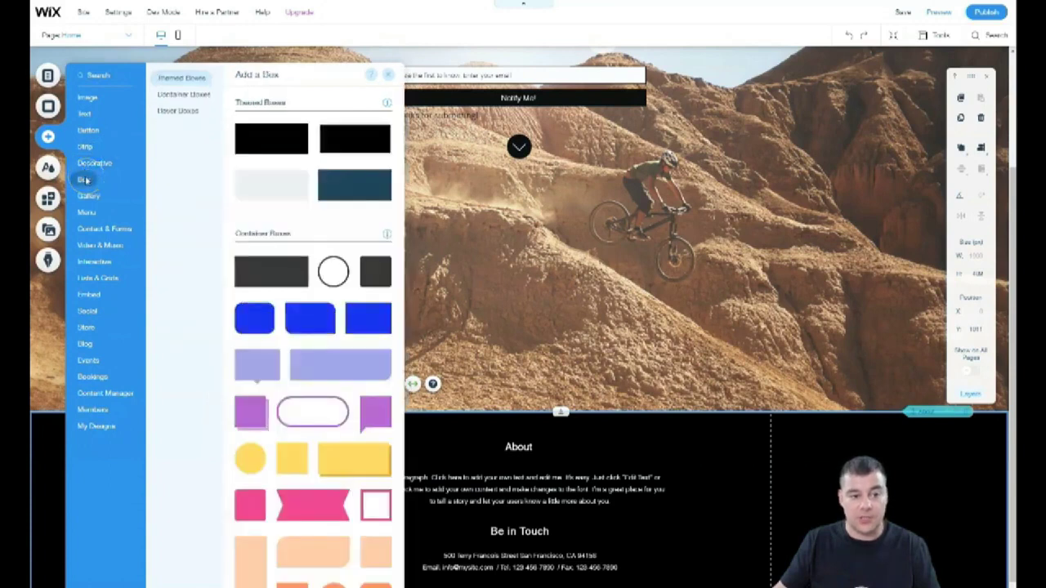
click(87, 195)
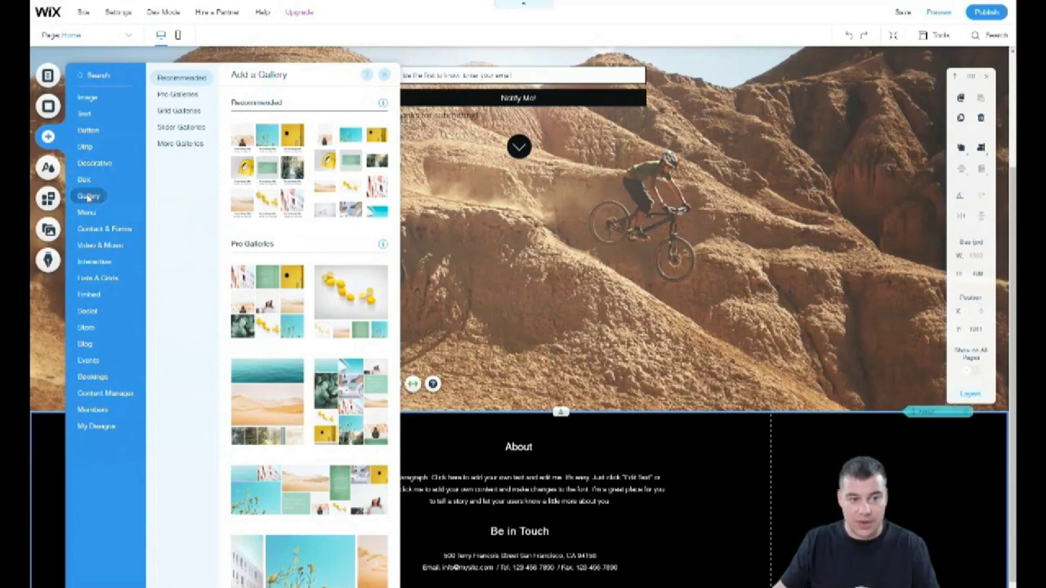
click(85, 212)
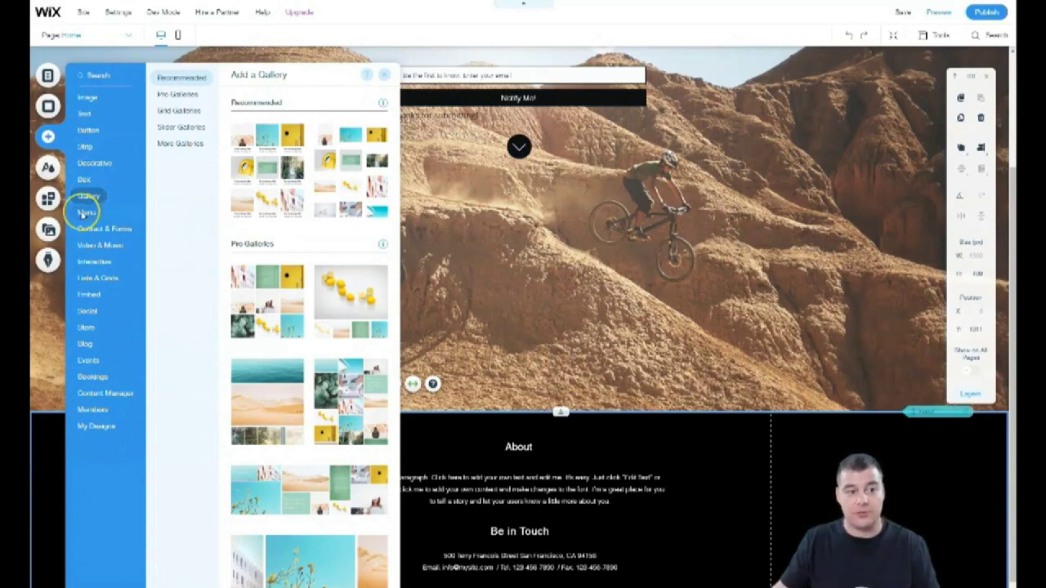
click(88, 228)
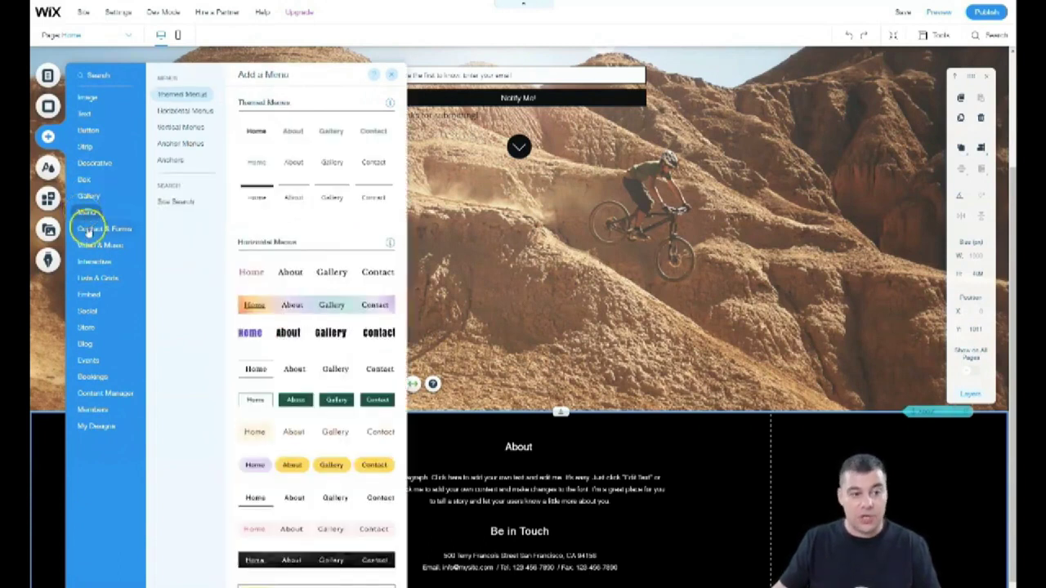
click(94, 246)
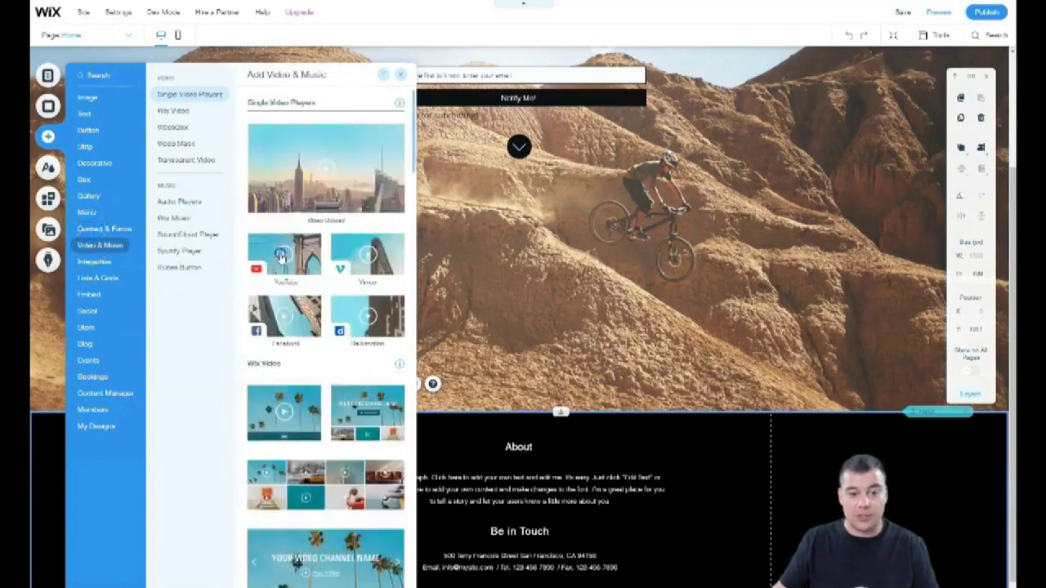
drag(281, 256, 773, 504)
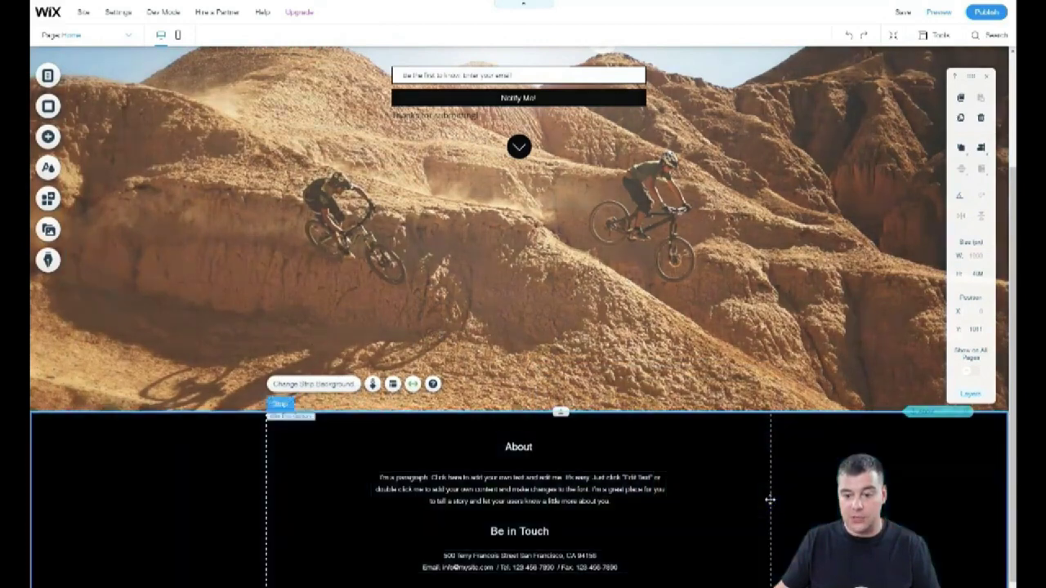
click(590, 436)
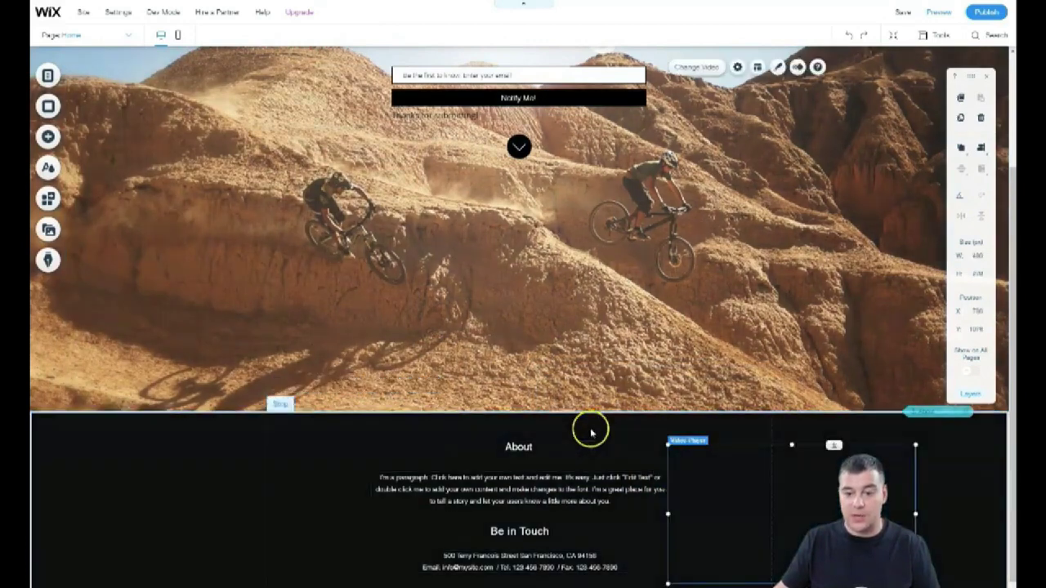
click(671, 433)
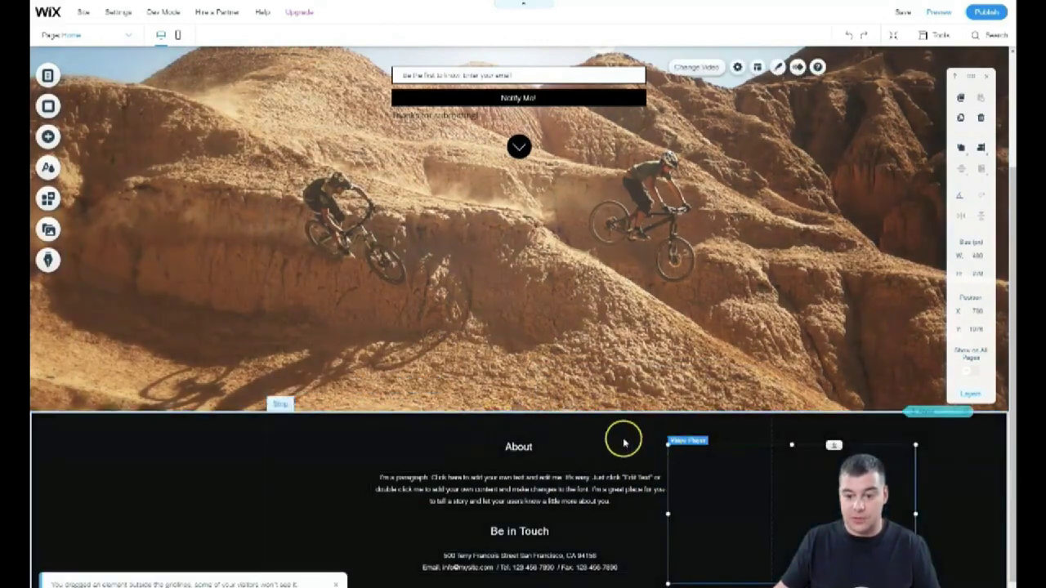
scroll(607, 433, down, 1)
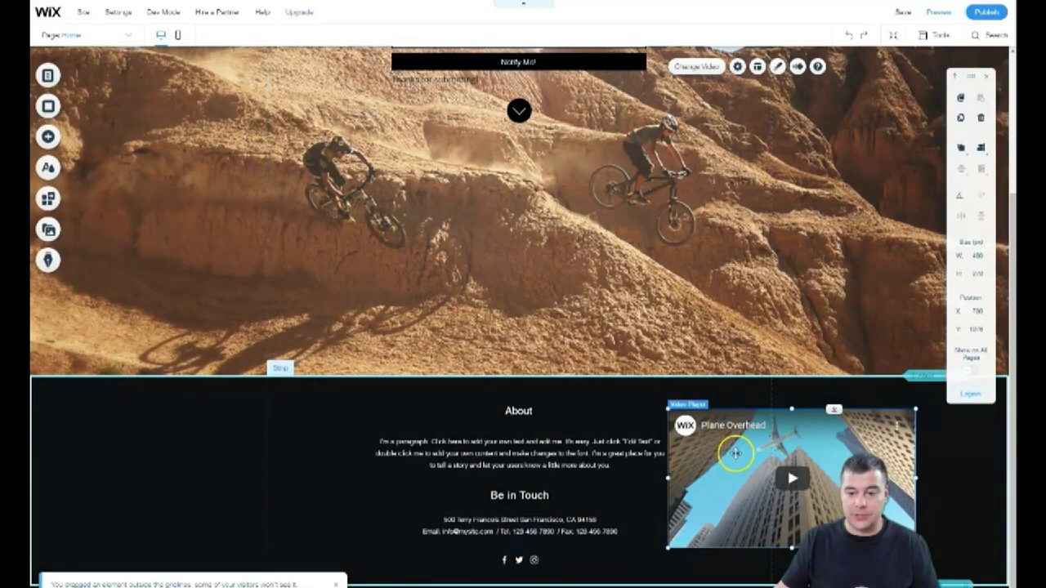
- Hide the old video player from the About strip
right_click(735, 453)
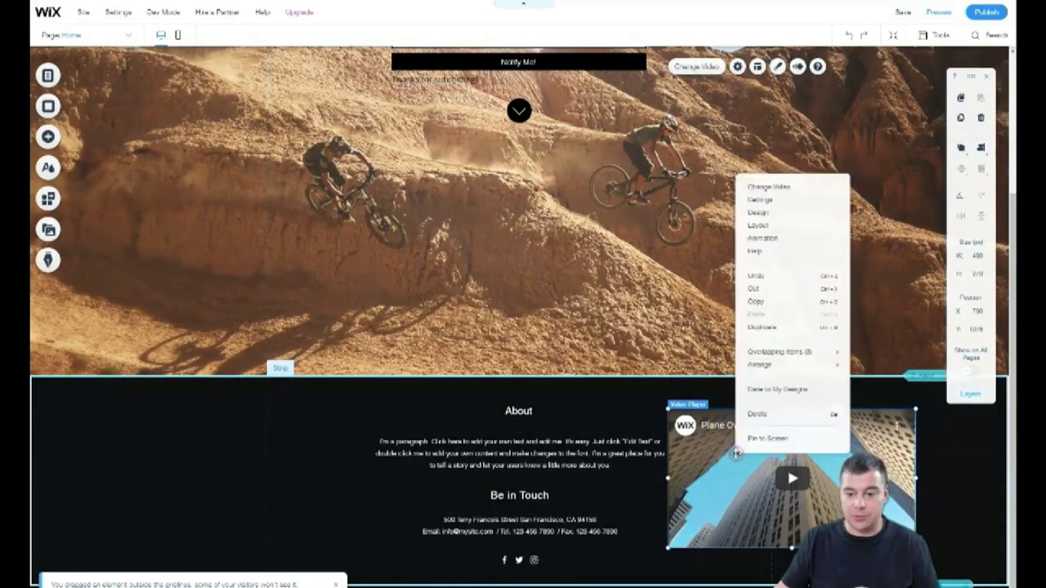
click(752, 414)
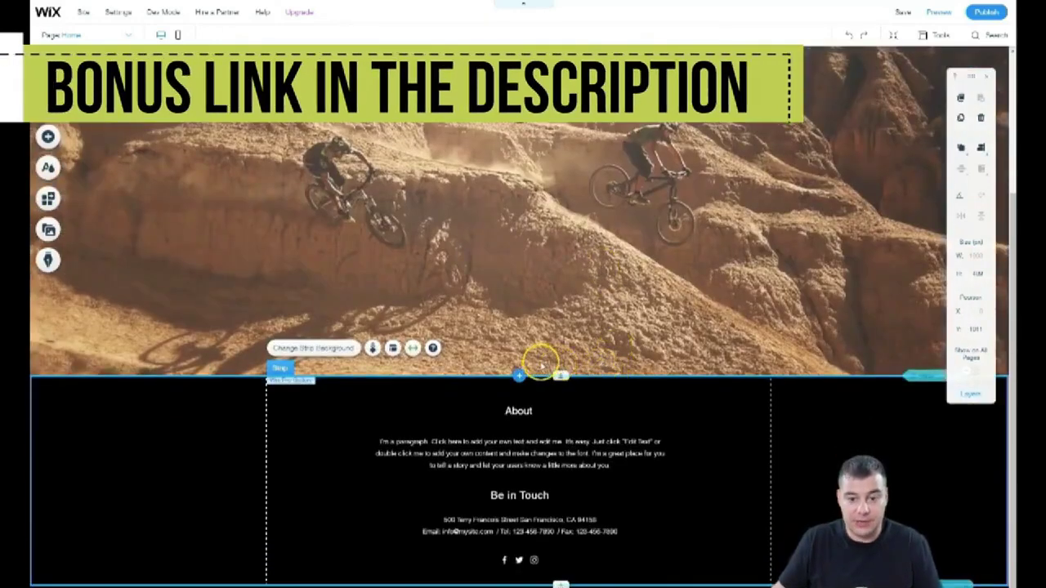
click(518, 377)
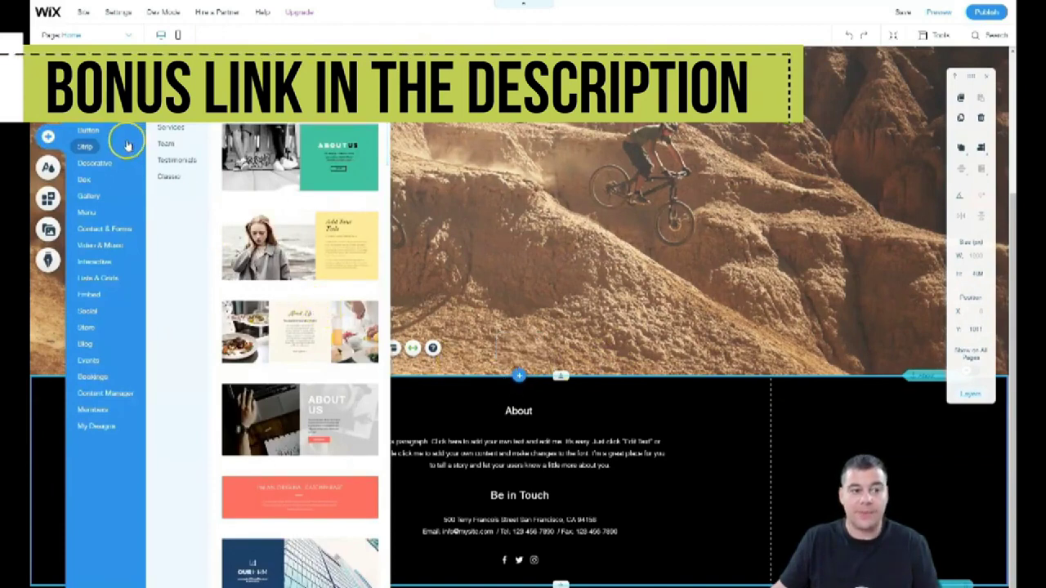
- Add a plain dark Classic strip directly below the mountain-bike section
click(47, 136)
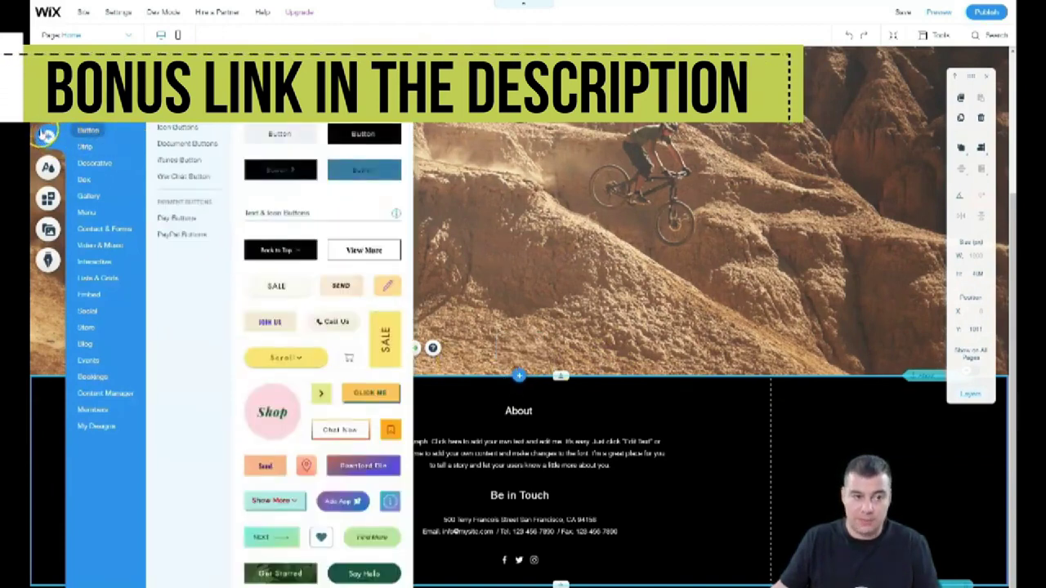
click(82, 147)
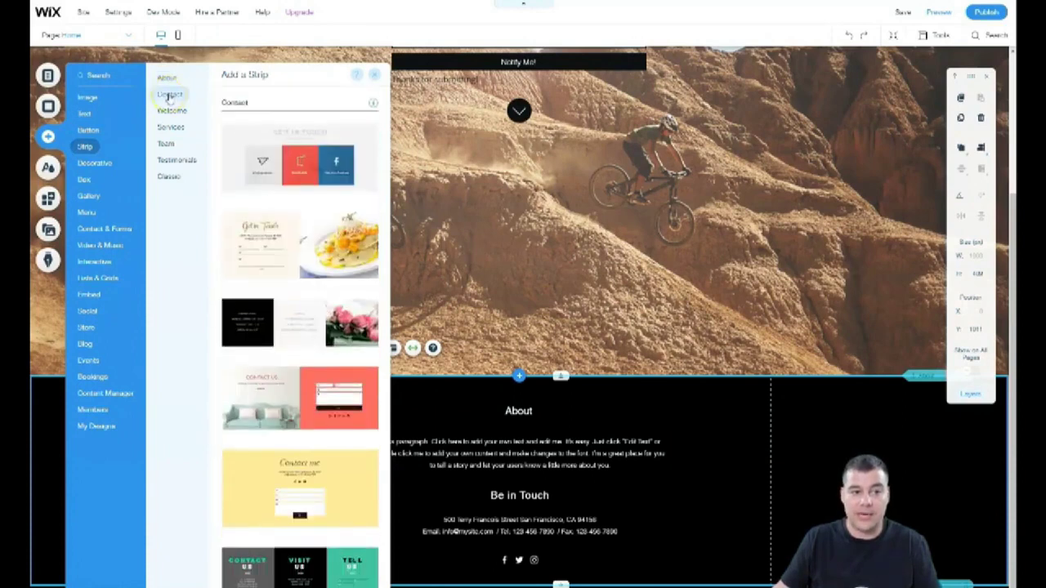
click(168, 111)
click(169, 127)
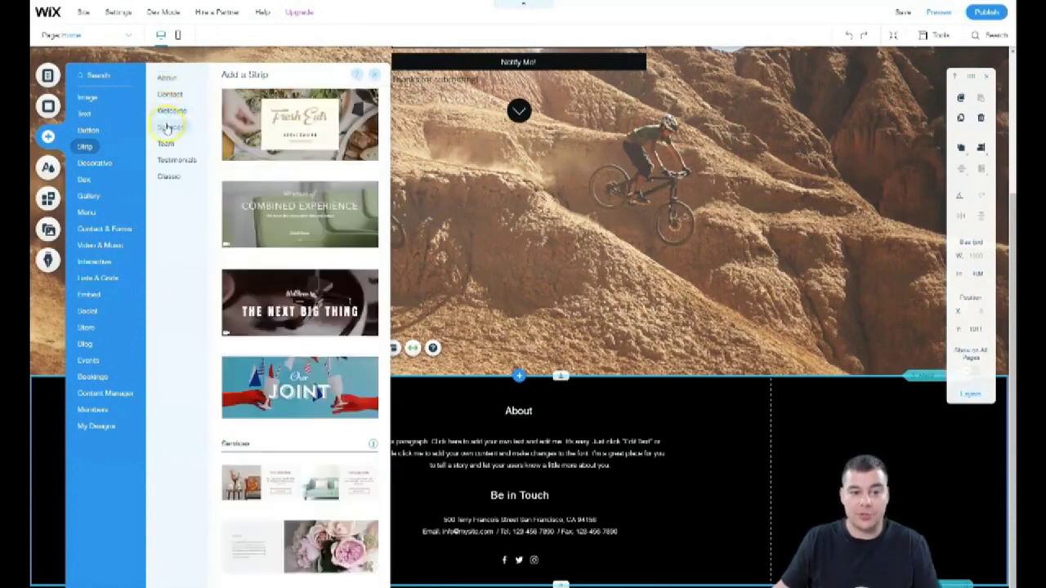
click(166, 143)
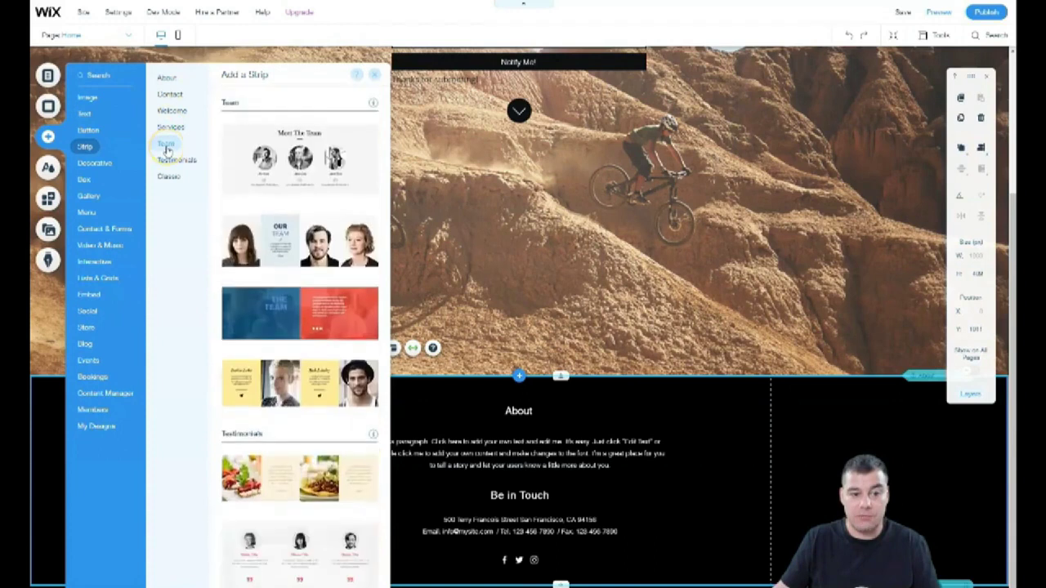
click(171, 161)
click(168, 177)
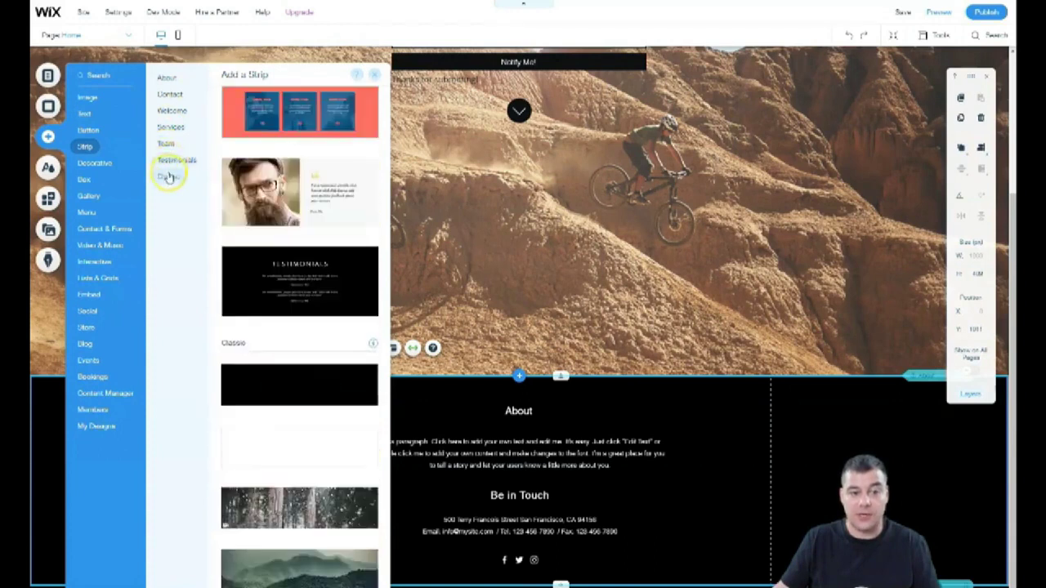
click(300, 456)
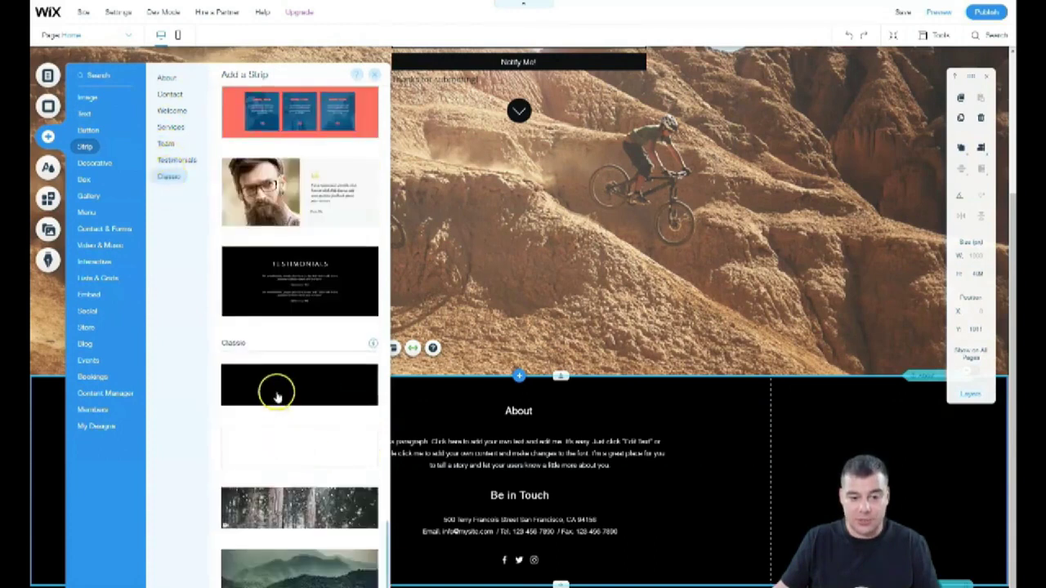
mouse_move(276, 396)
mouse_down()
mouse_move(555, 381)
mouse_move(150, 408)
mouse_up()
click(602, 343)
scroll(602, 342, down, 3)
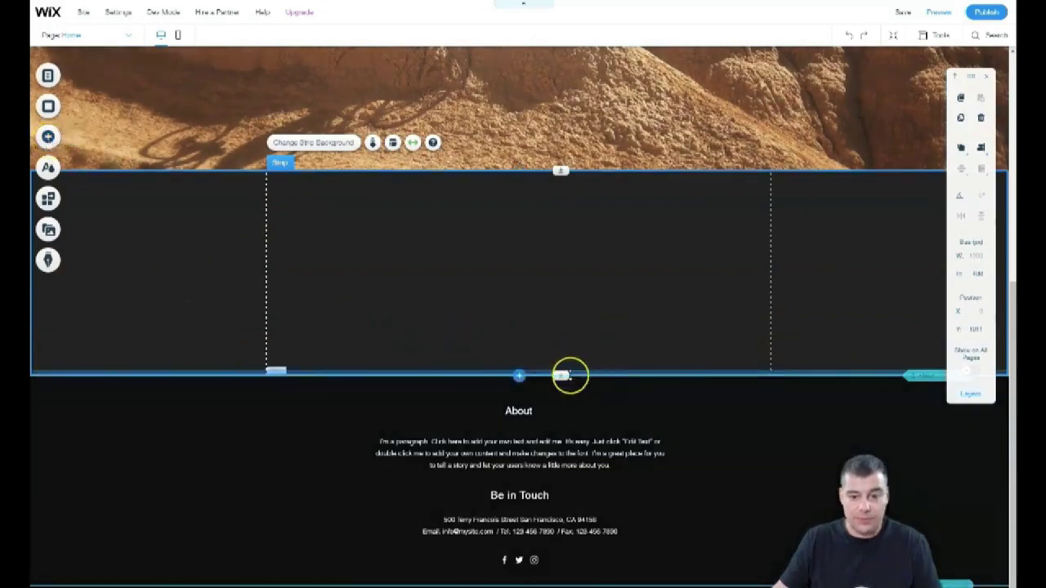
- Make the new dark strip taller and place an enlarged video player on it
drag(562, 375, 561, 493)
click(479, 411)
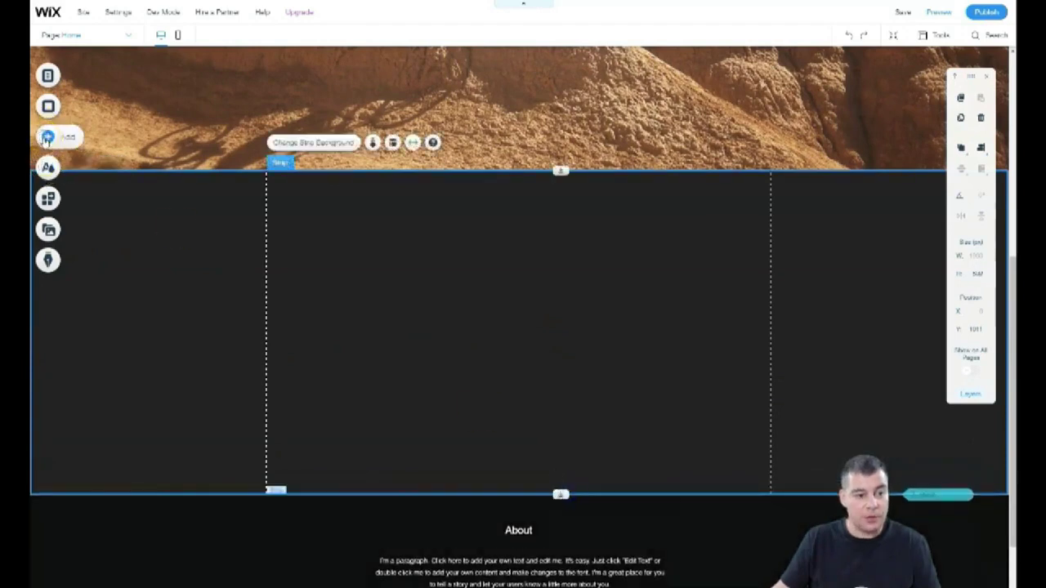
click(47, 139)
click(98, 278)
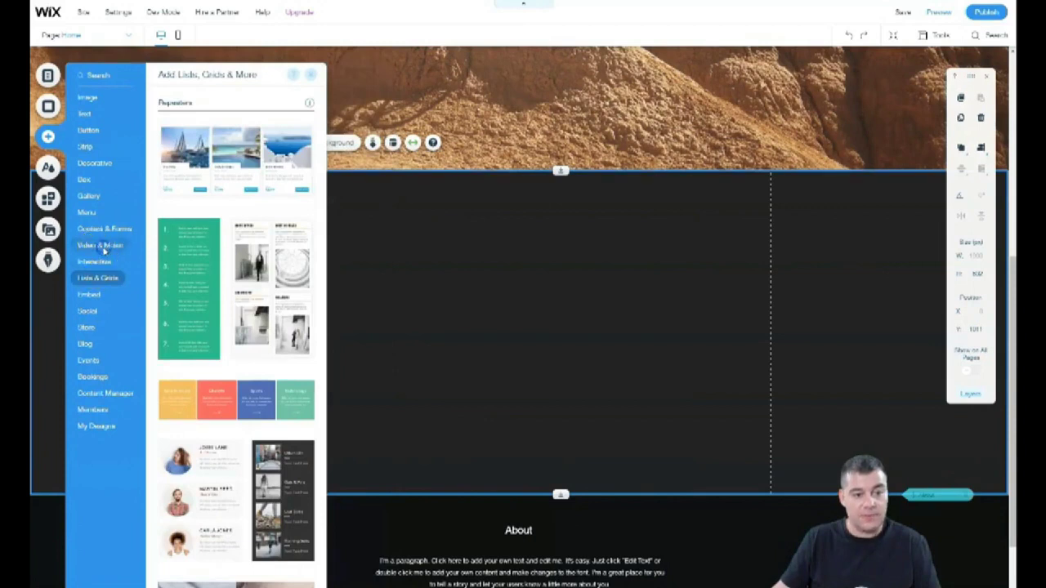
click(101, 247)
mouse_move(272, 253)
mouse_down()
mouse_move(555, 334)
mouse_move(391, 250)
mouse_up()
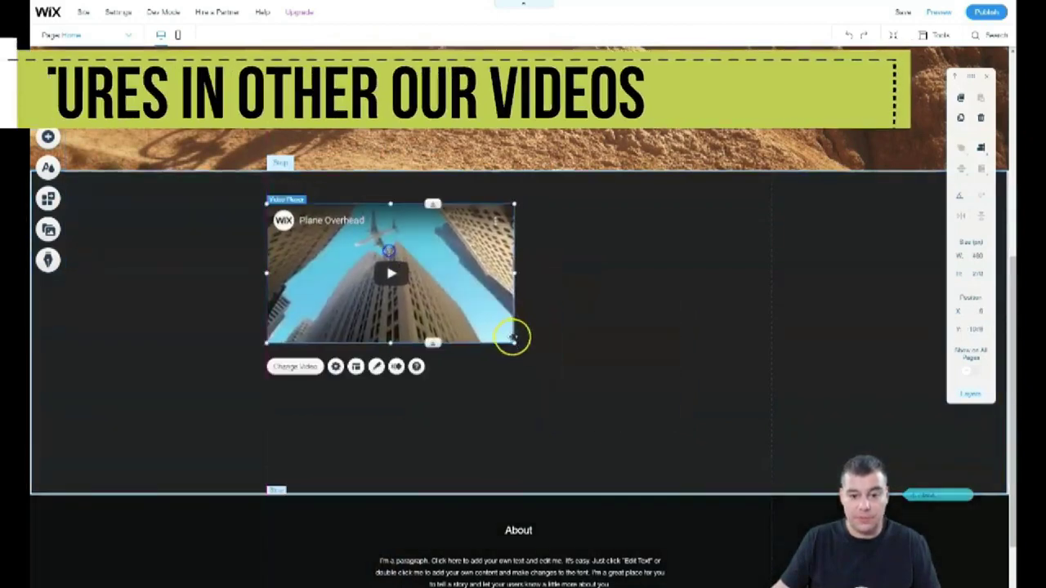
drag(515, 342, 566, 373)
- Add a HUGE TITLE heading right of the video and colour it gray
click(47, 138)
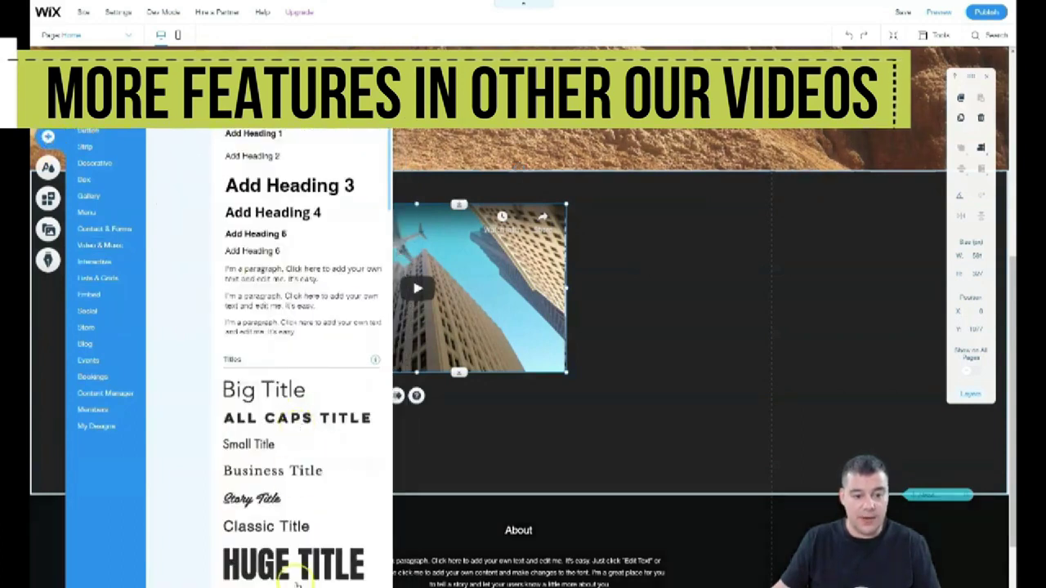
drag(299, 431, 669, 225)
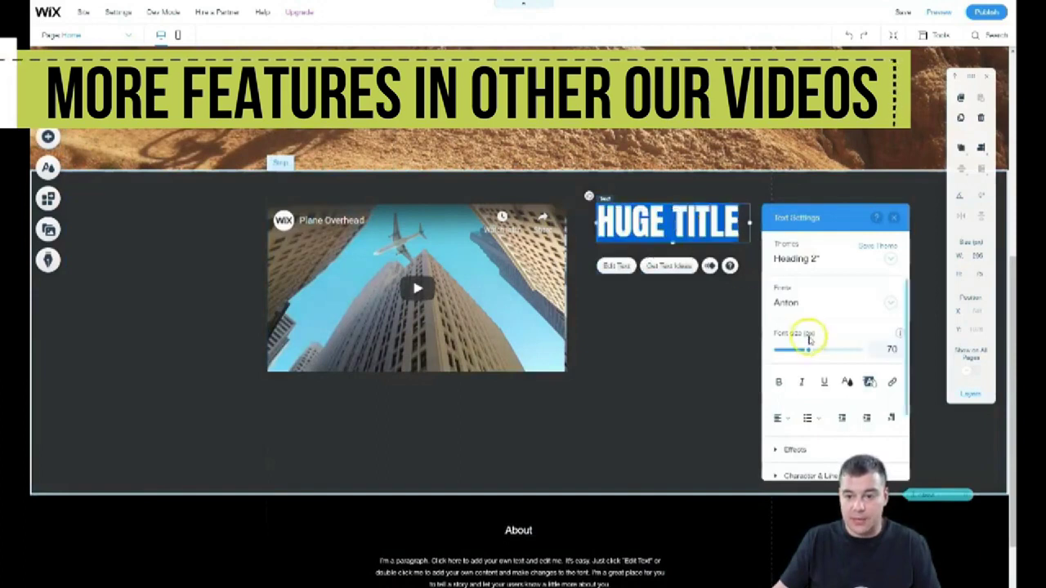
click(847, 384)
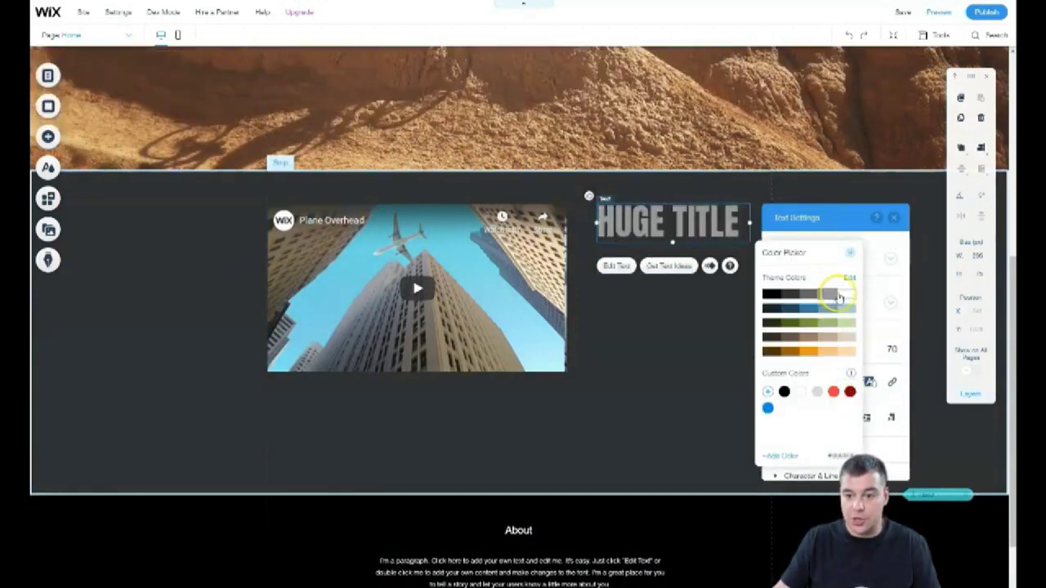
click(685, 328)
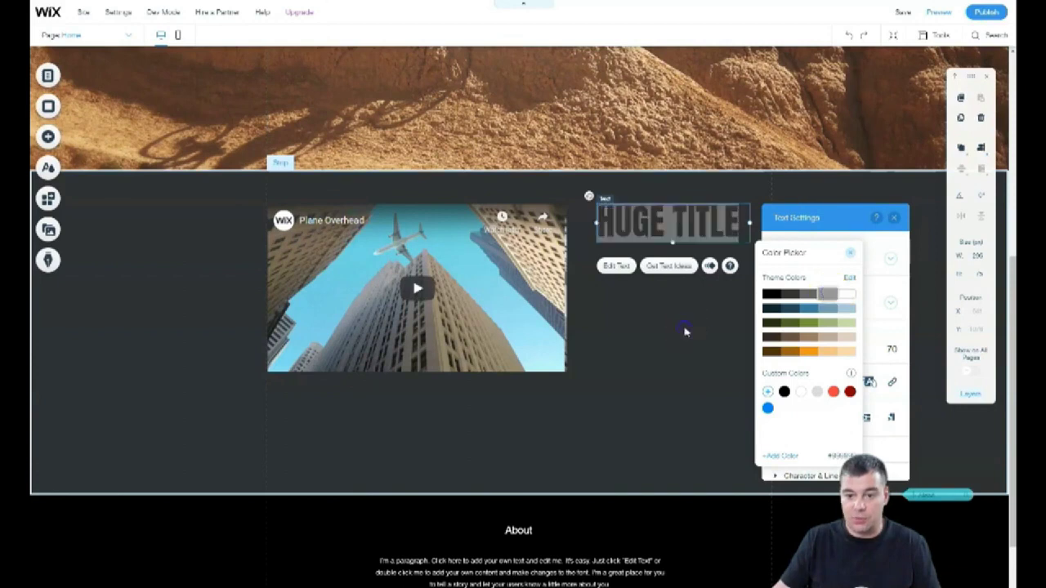
click(663, 350)
click(640, 463)
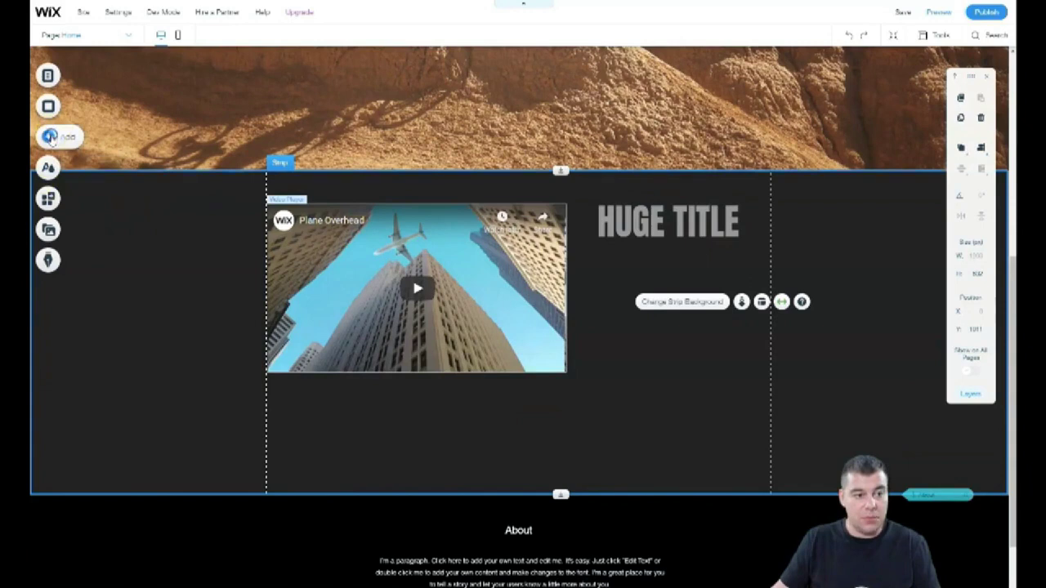
- Place a themed button on the dark strip below the Plane Overhead video
click(50, 138)
click(86, 144)
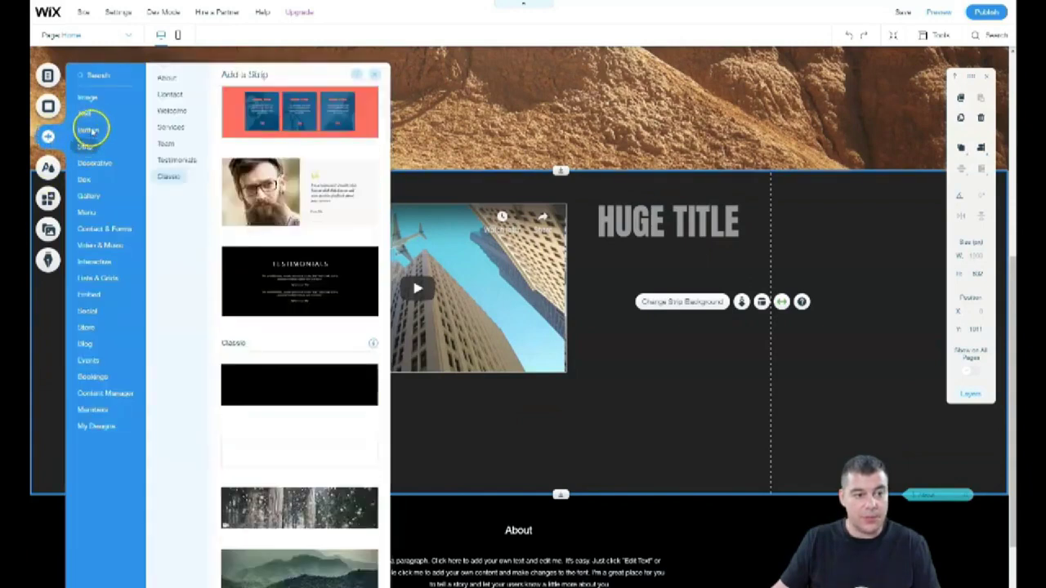
click(88, 130)
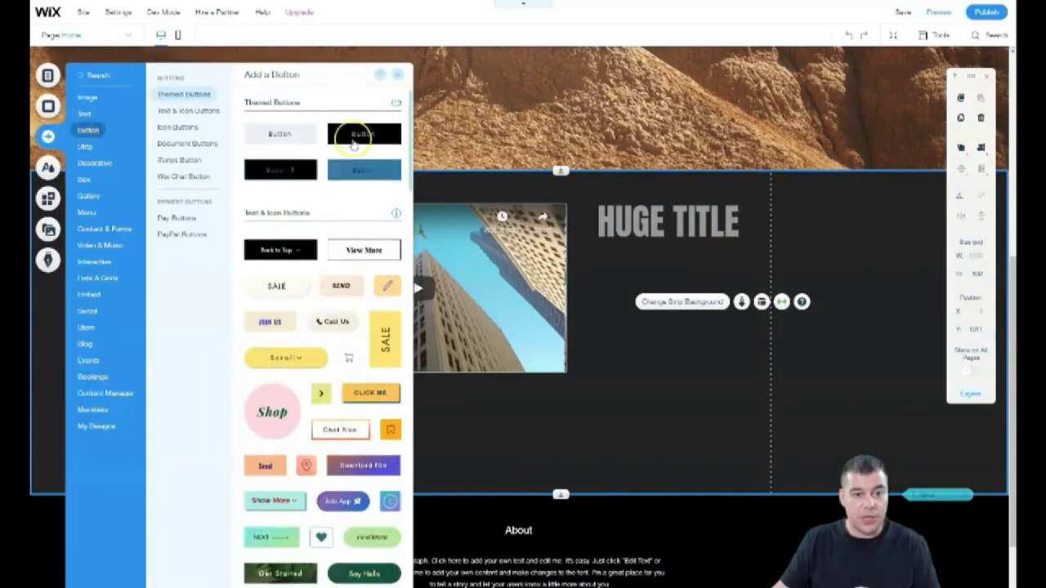
mouse_move(280, 133)
mouse_down()
mouse_move(626, 411)
mouse_move(518, 431)
mouse_up()
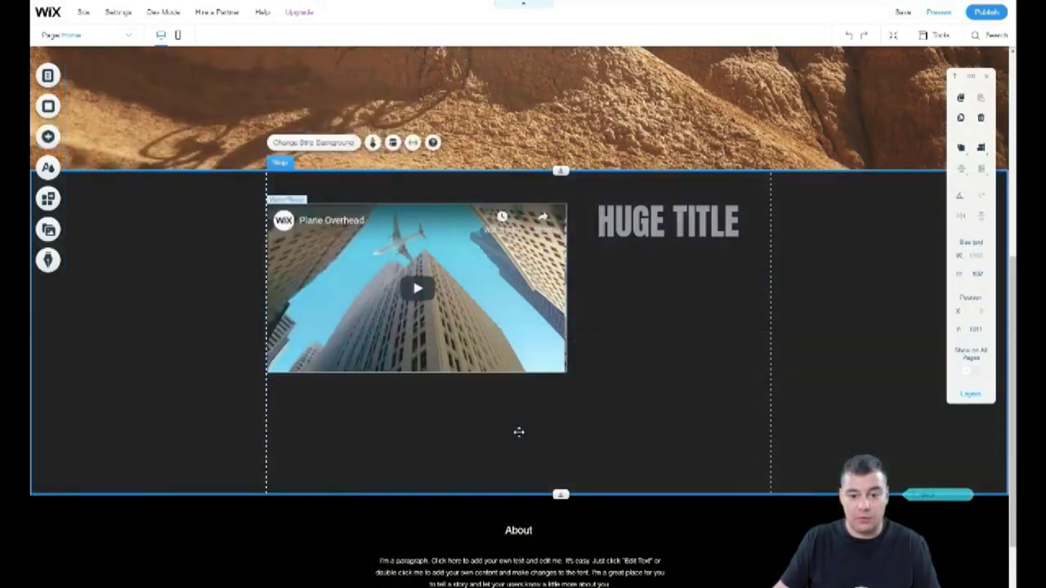
click(569, 442)
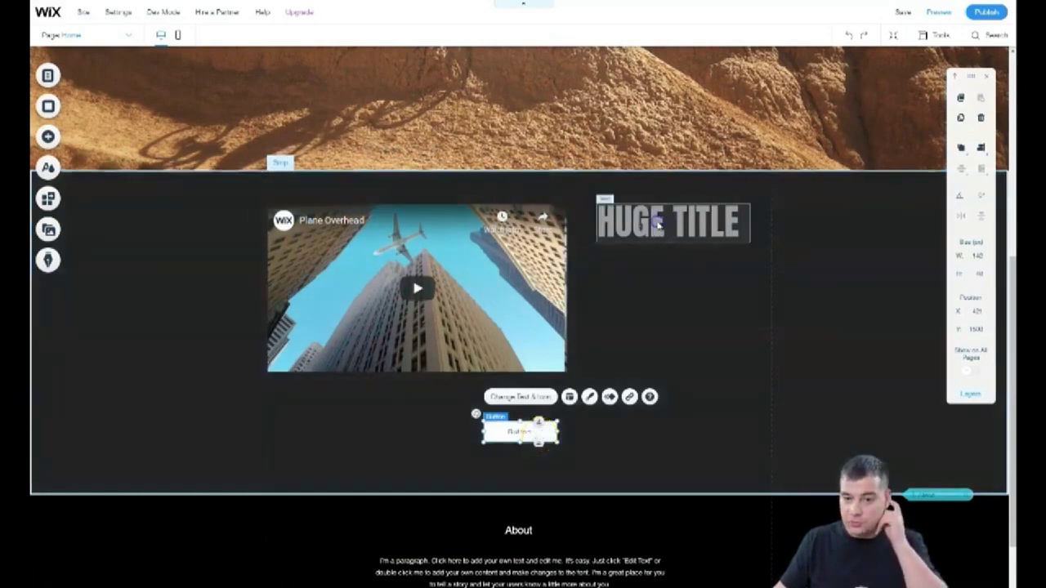
click(659, 226)
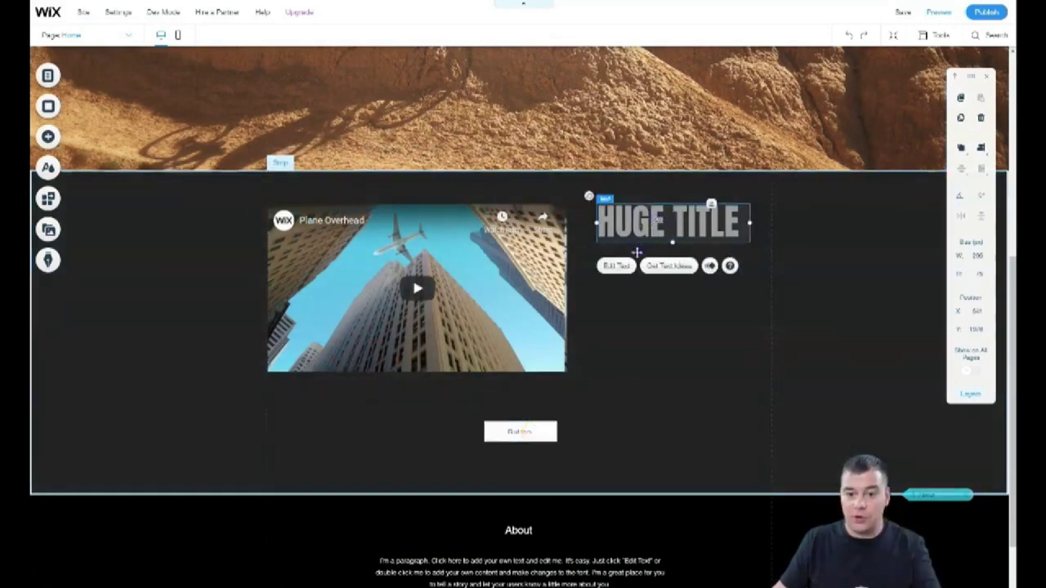
- Move HUGE TITLE down over the video's lower-right corner
drag(659, 226, 600, 306)
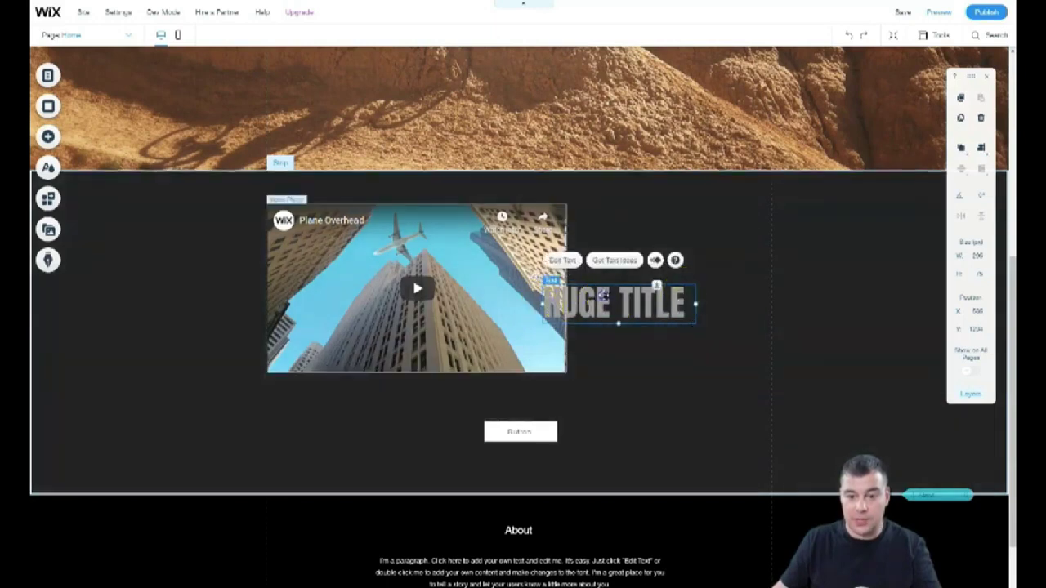
drag(604, 295, 599, 346)
click(557, 353)
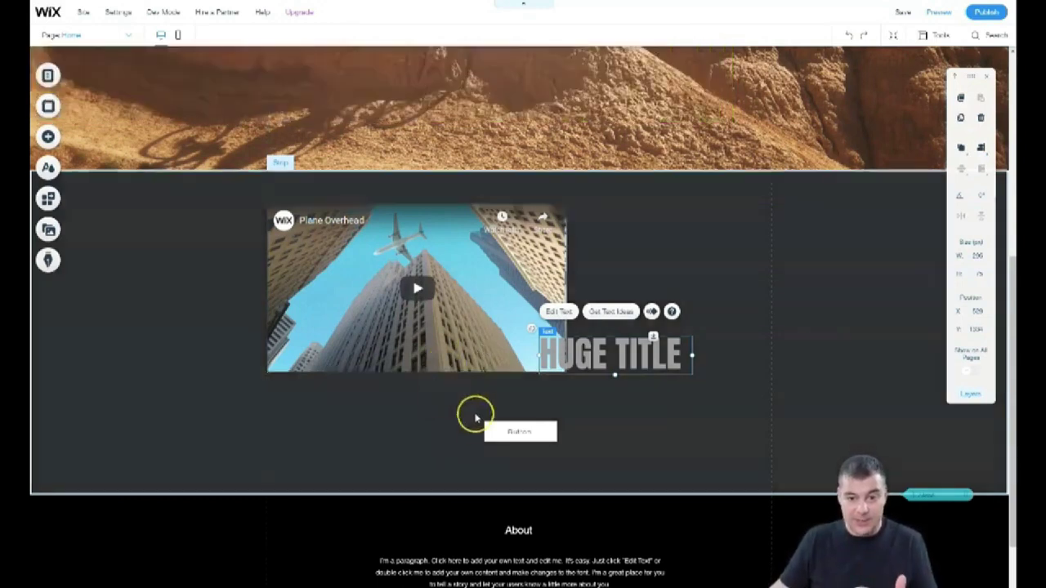
- Resize the button beneath the video using its corner handles
click(499, 439)
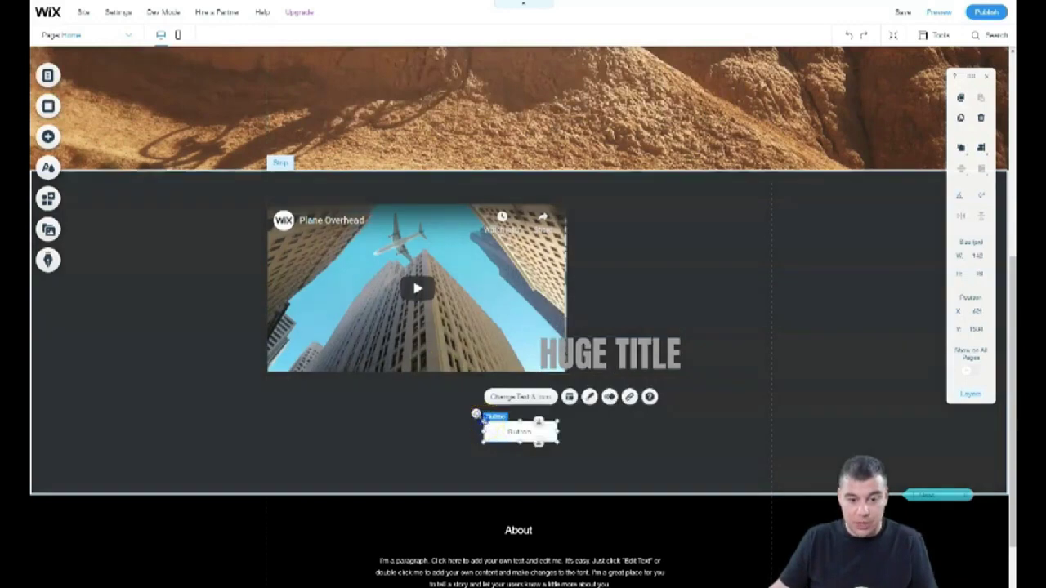
drag(483, 419, 410, 388)
drag(557, 441, 602, 469)
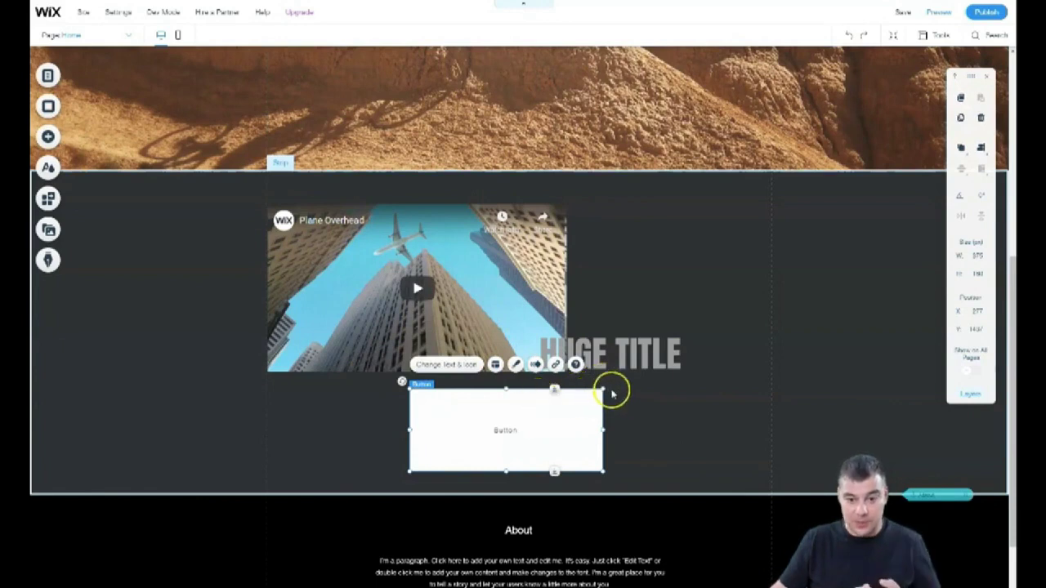
mouse_move(601, 387)
mouse_down()
mouse_move(530, 441)
mouse_move(574, 419)
mouse_move(559, 418)
mouse_up()
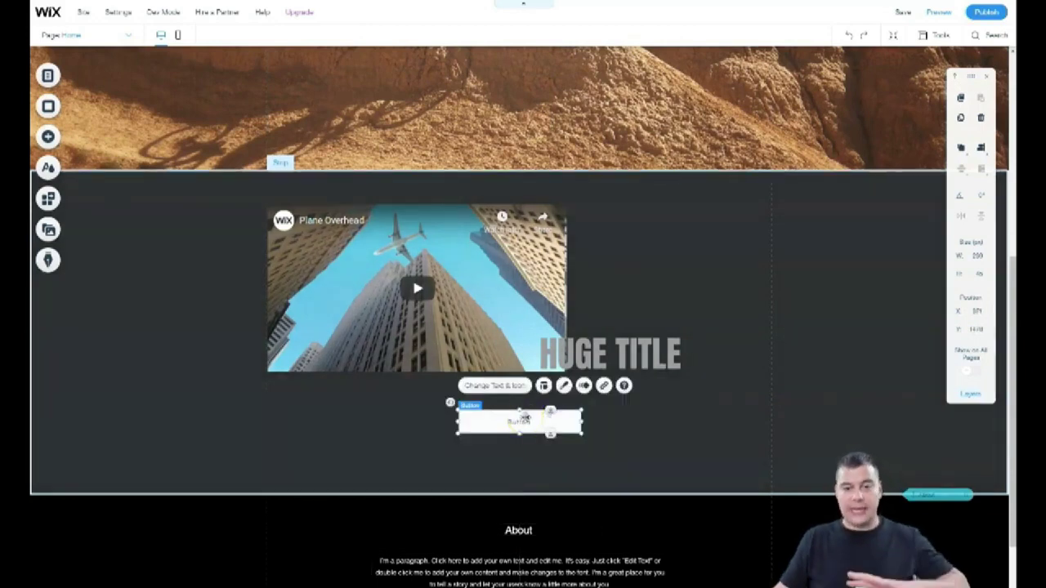
click(531, 396)
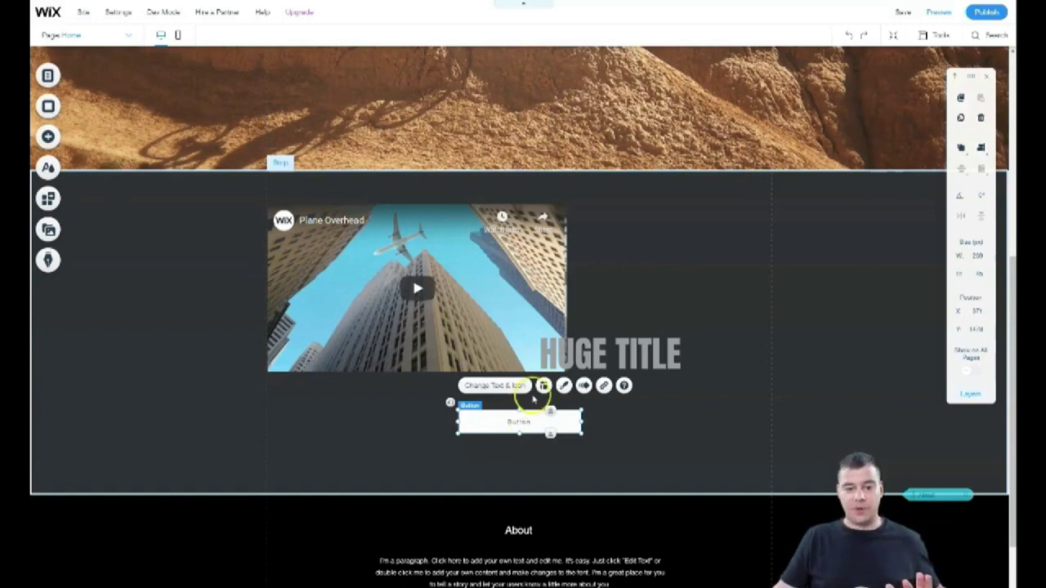
click(520, 422)
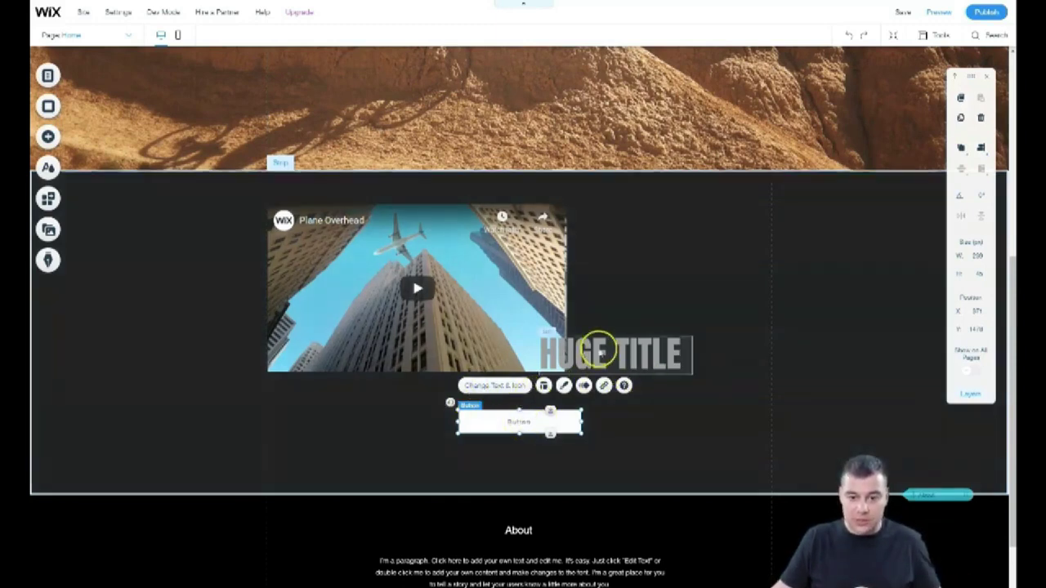
click(623, 360)
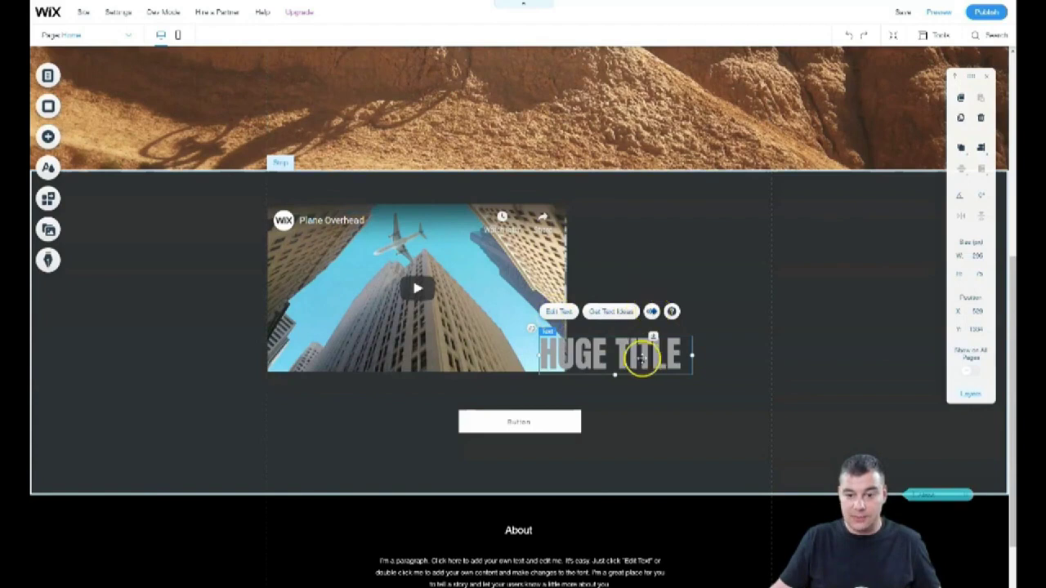
- Reduce the HUGE TITLE font size from 70 to 66
double_click(642, 358)
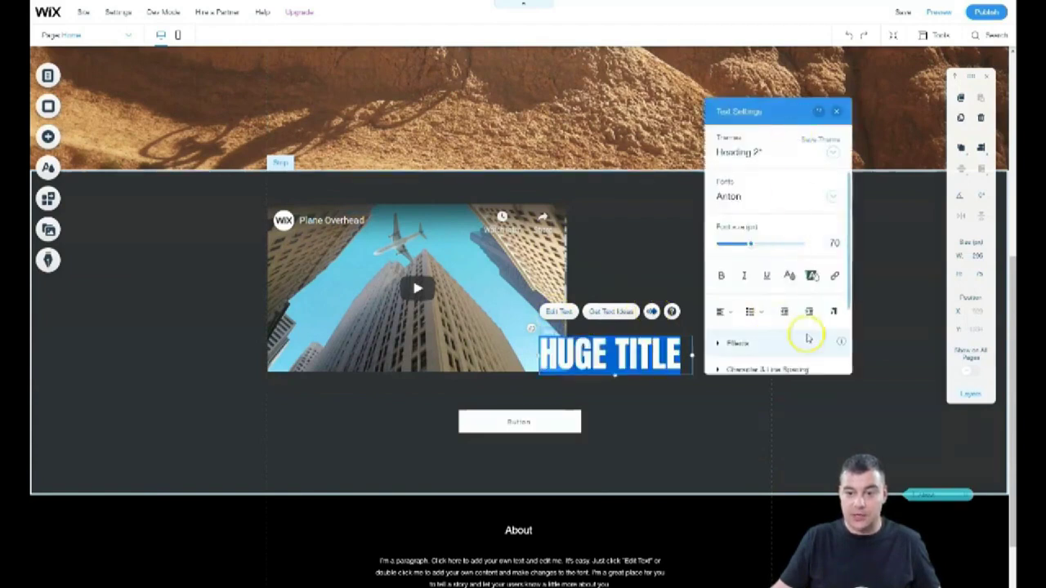
mouse_move(751, 244)
mouse_down()
mouse_move(767, 246)
mouse_move(749, 247)
mouse_up()
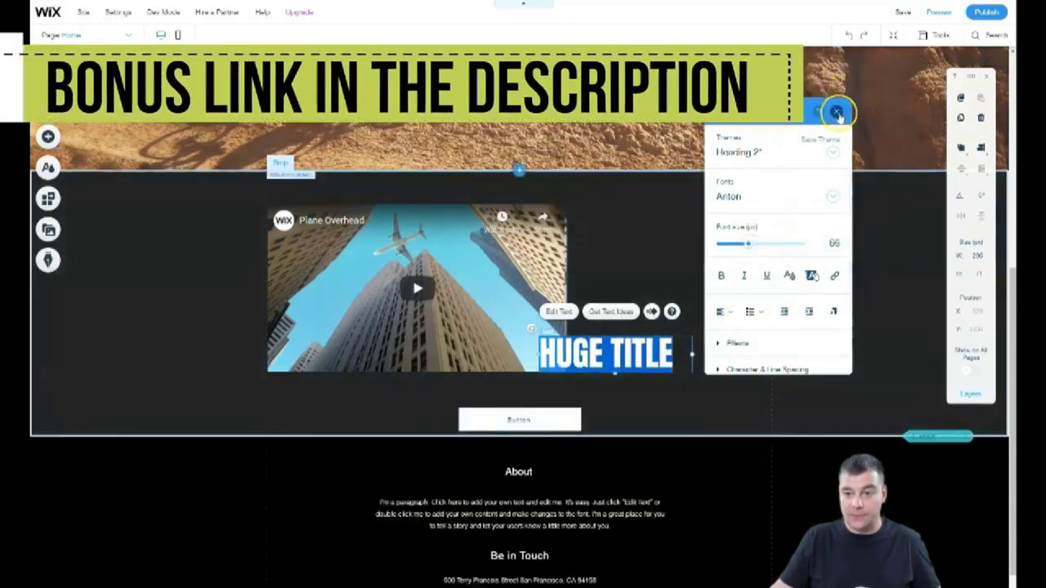
click(836, 111)
click(523, 420)
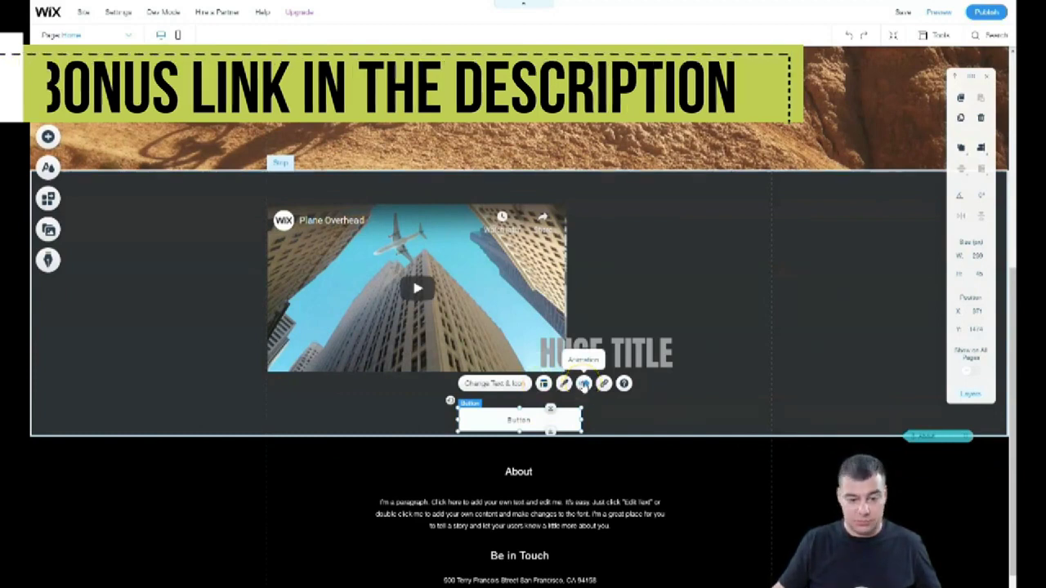
click(603, 383)
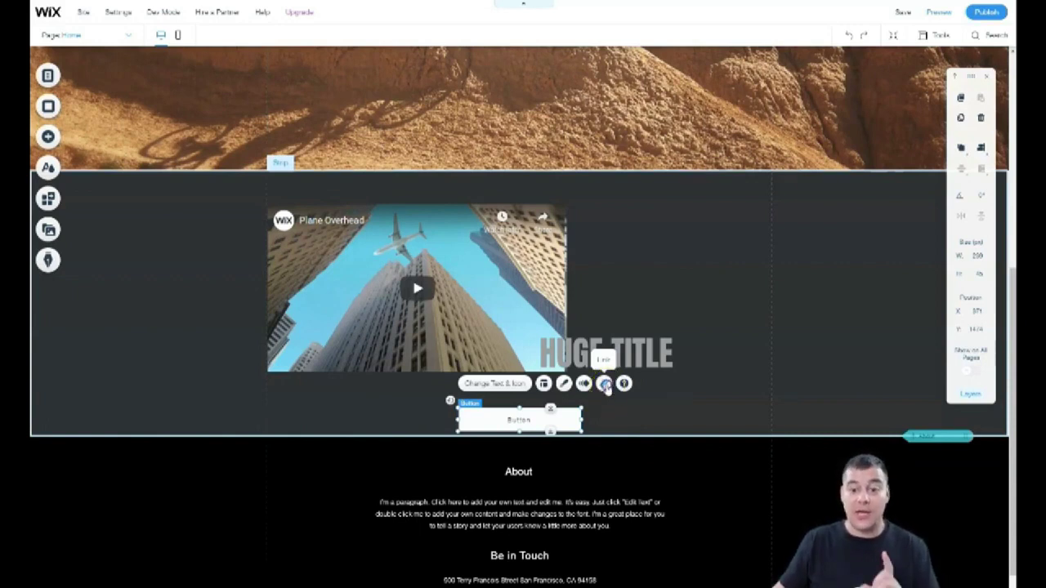
click(603, 384)
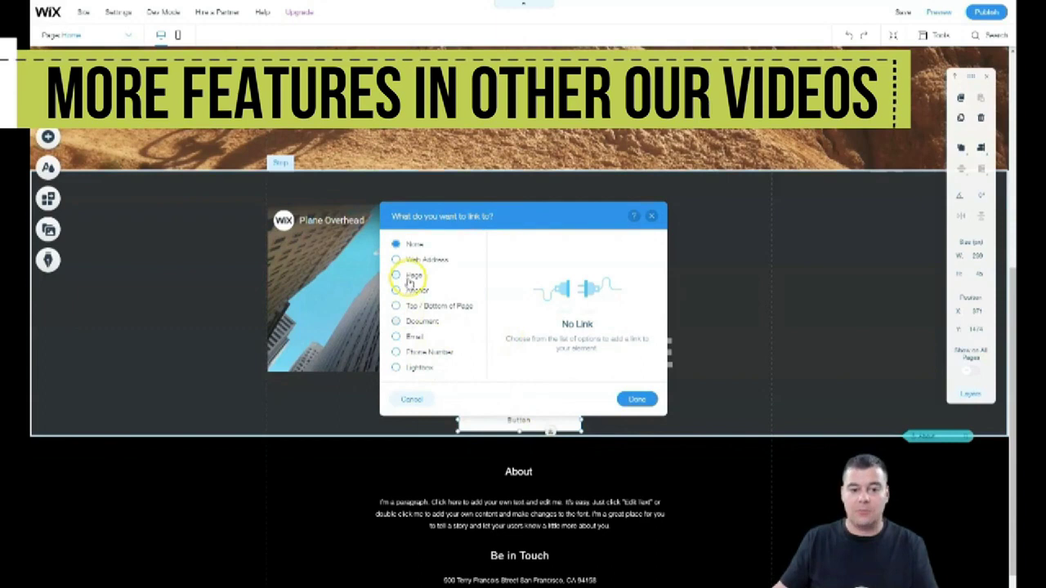
click(396, 352)
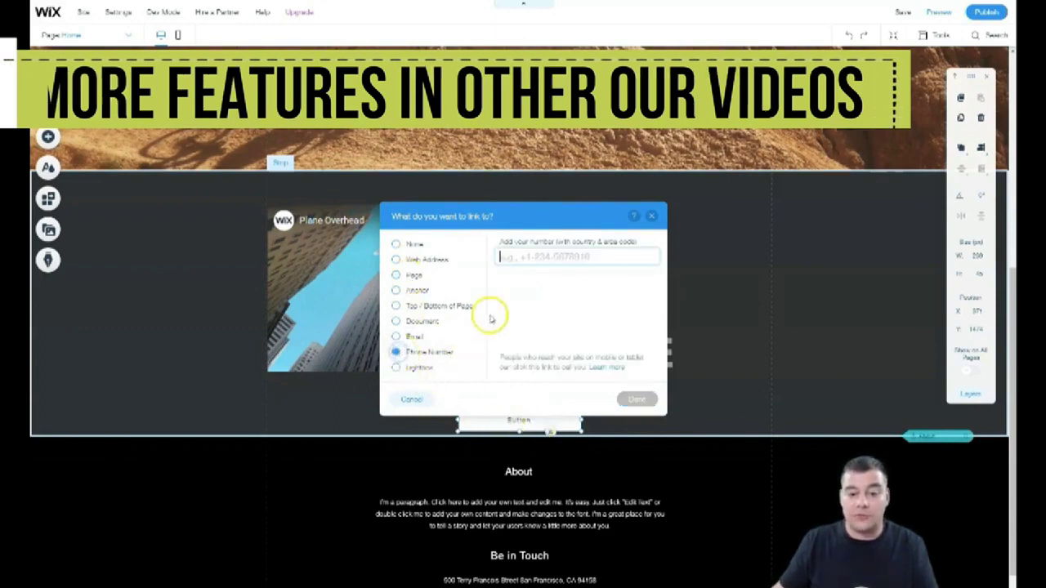
click(520, 257)
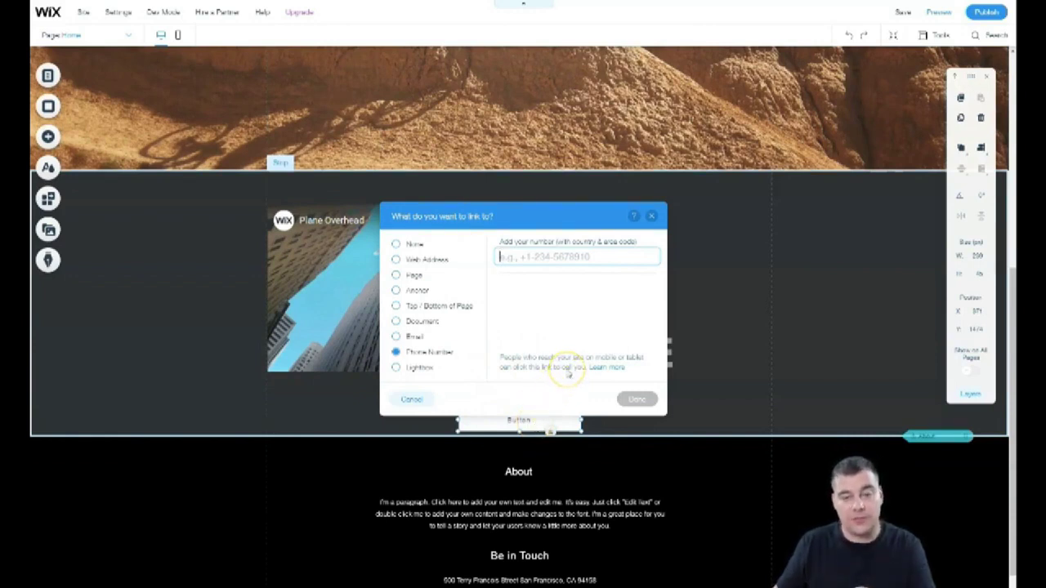
click(396, 336)
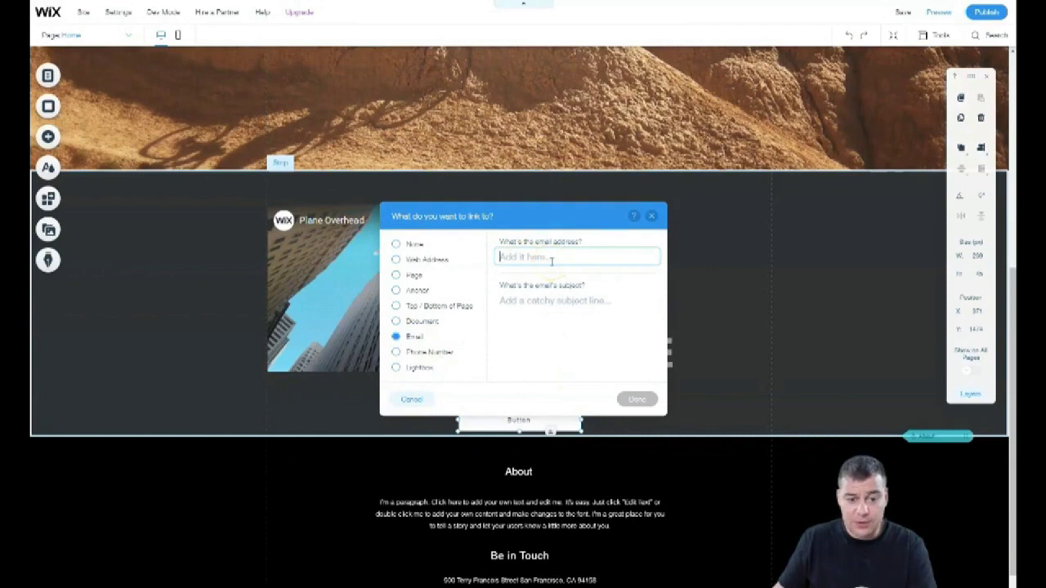
click(395, 368)
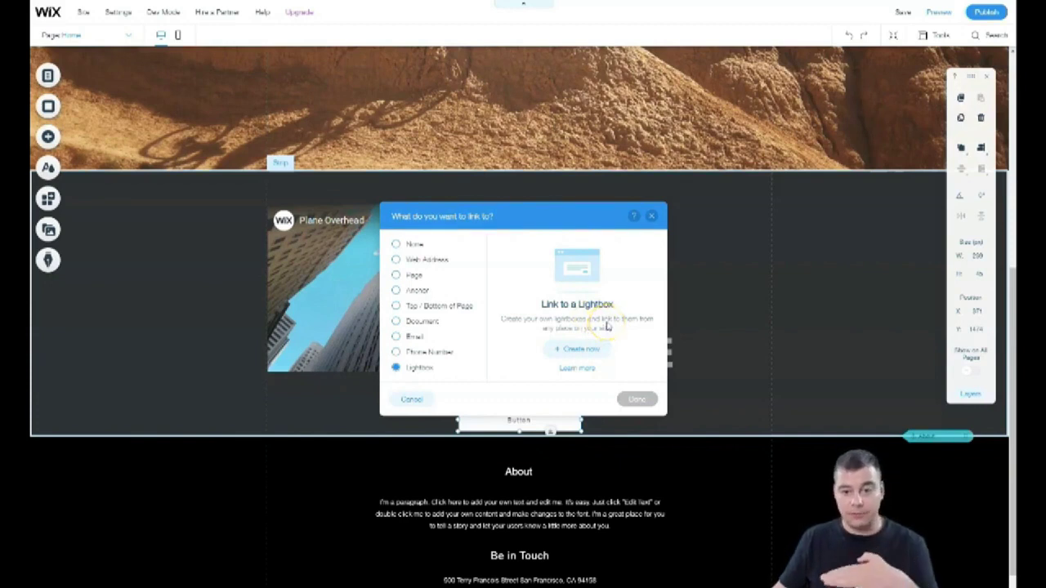
click(651, 216)
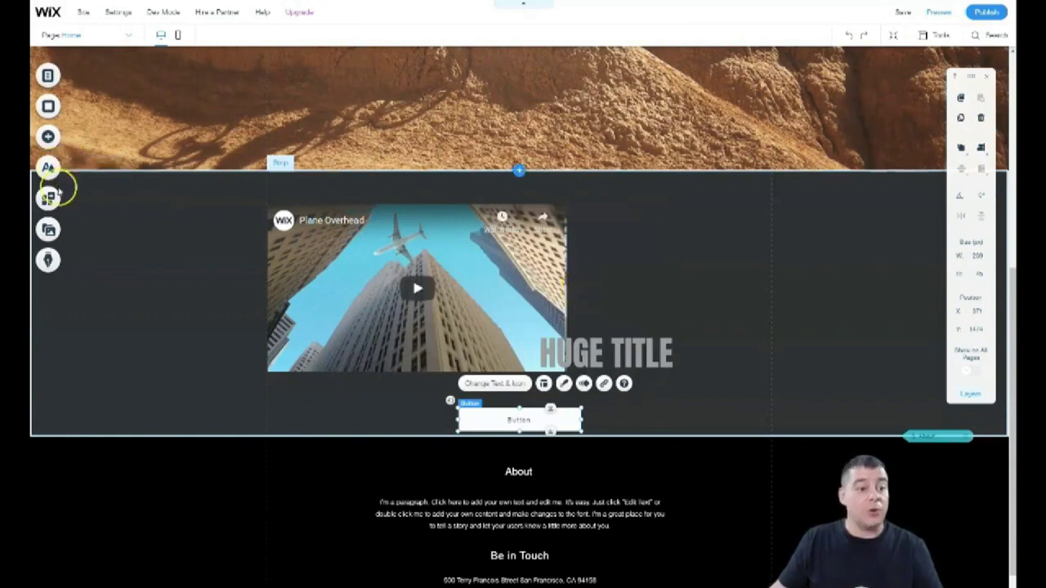
- Open the App Market's Marketing category and scroll through its 69 apps
click(49, 198)
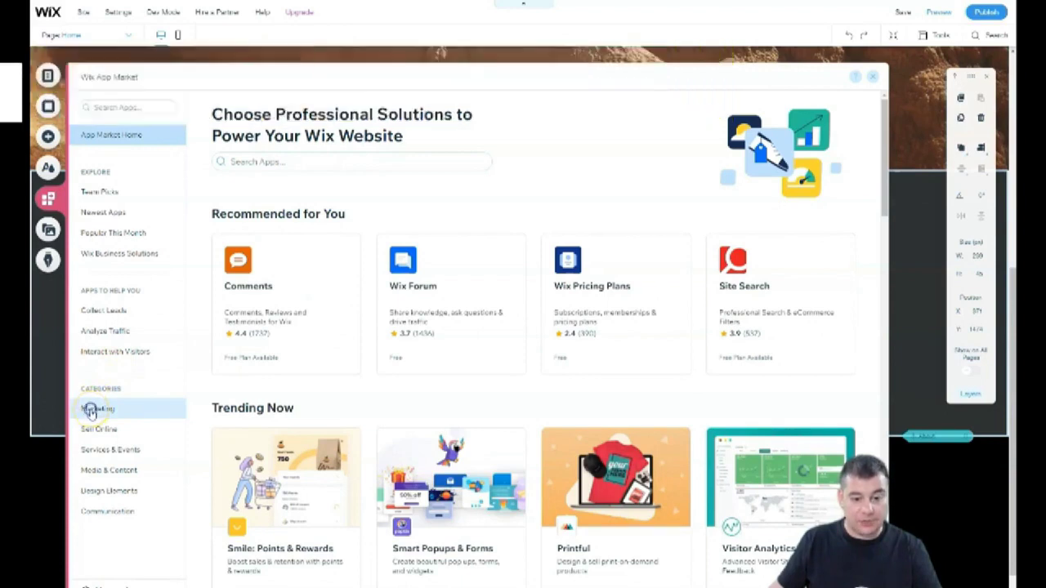
click(91, 411)
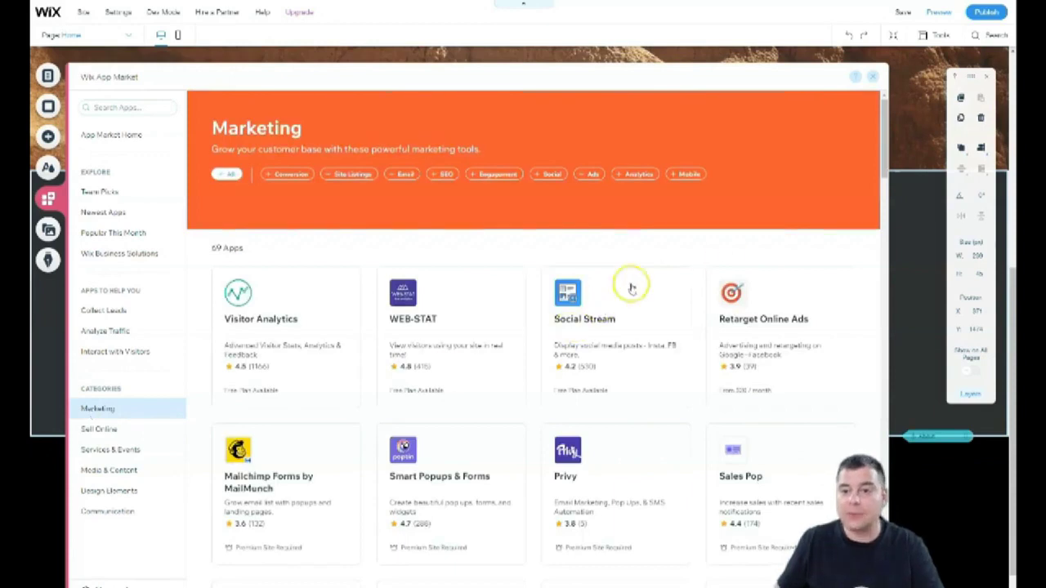
scroll(384, 350, down, 2)
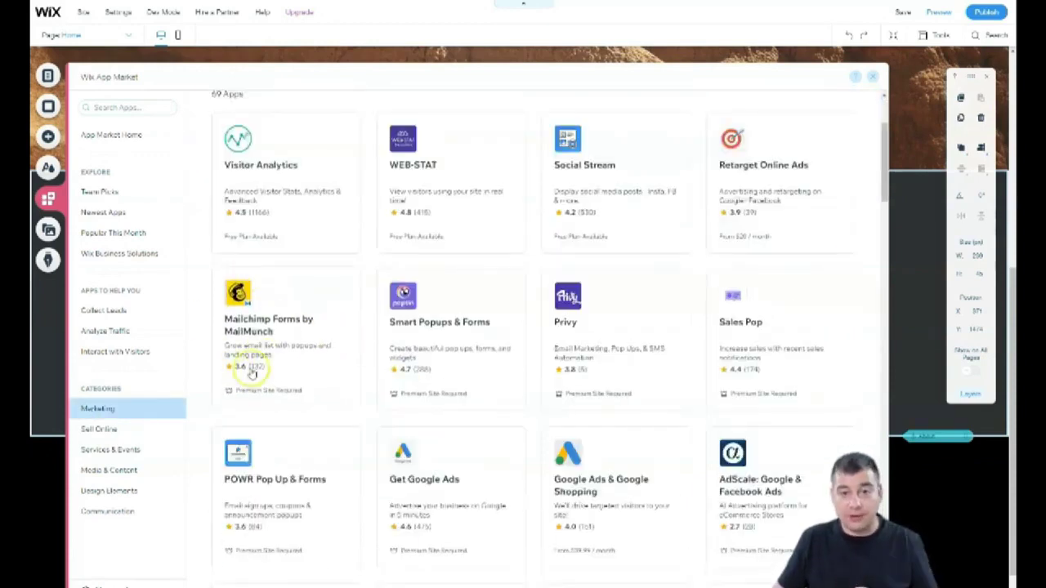
scroll(612, 378, down, 3)
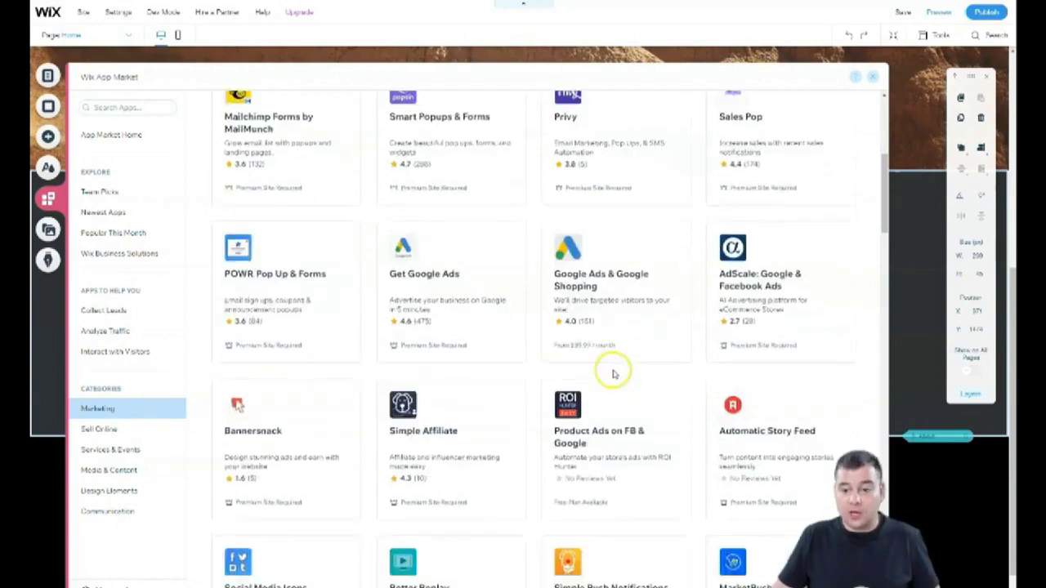
scroll(596, 375, down, 2)
scroll(584, 376, down, 3)
scroll(667, 358, down, 2)
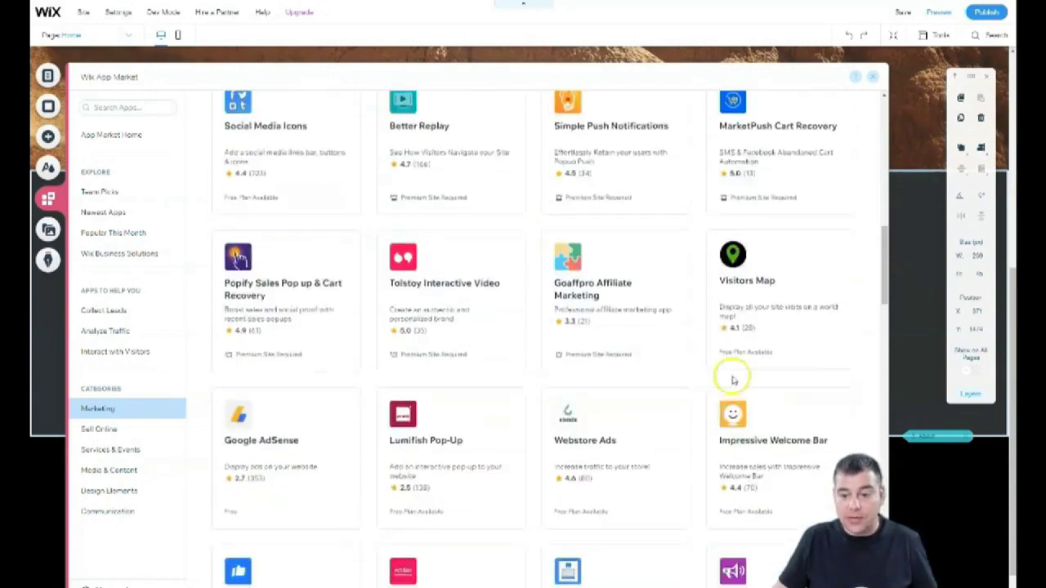
scroll(731, 373, down, 1)
scroll(596, 393, down, 2)
scroll(582, 396, down, 2)
scroll(608, 390, down, 3)
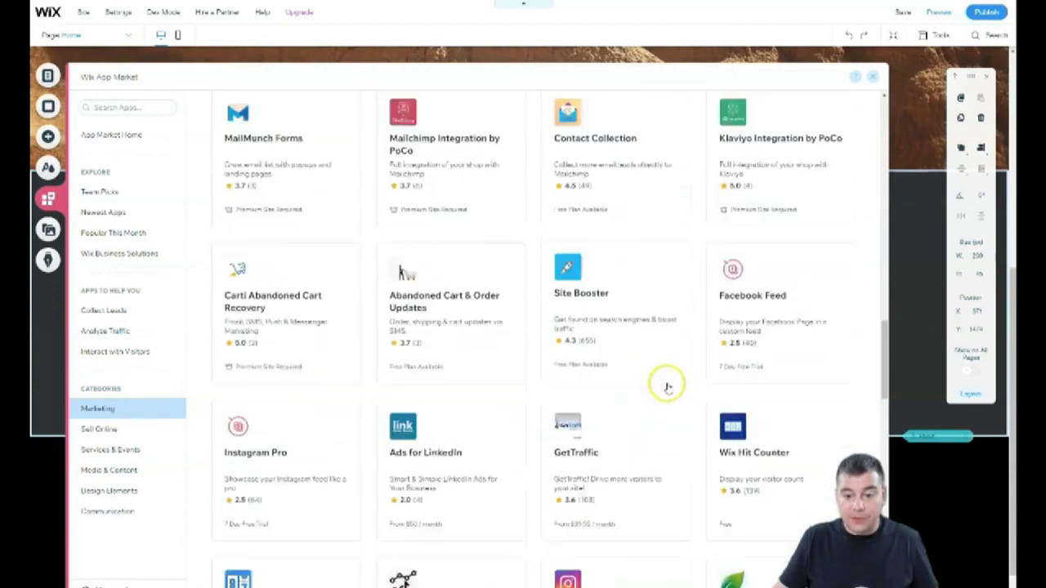
scroll(665, 381, down, 1)
scroll(607, 356, down, 2)
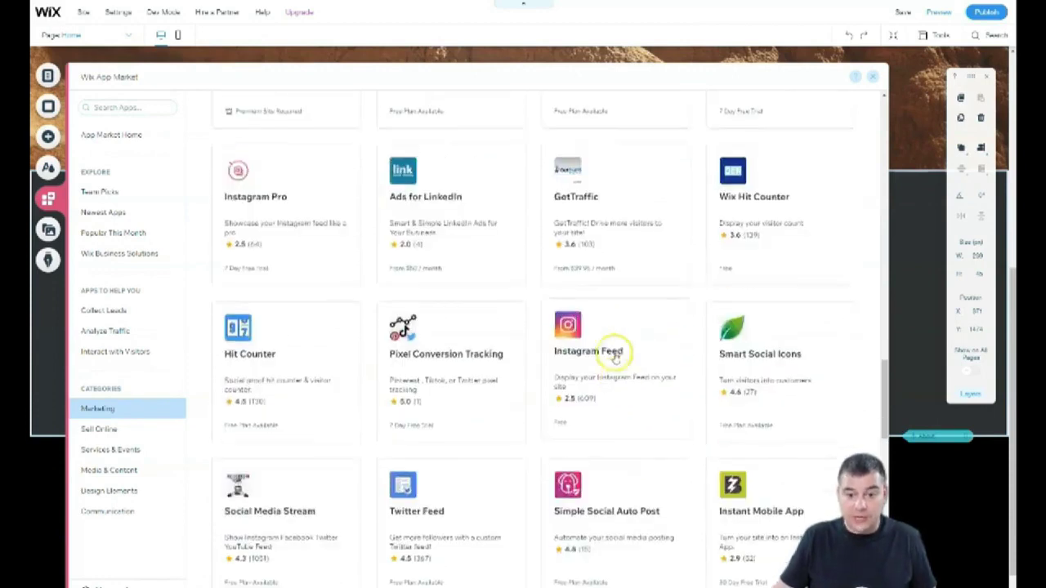
scroll(609, 360, down, 2)
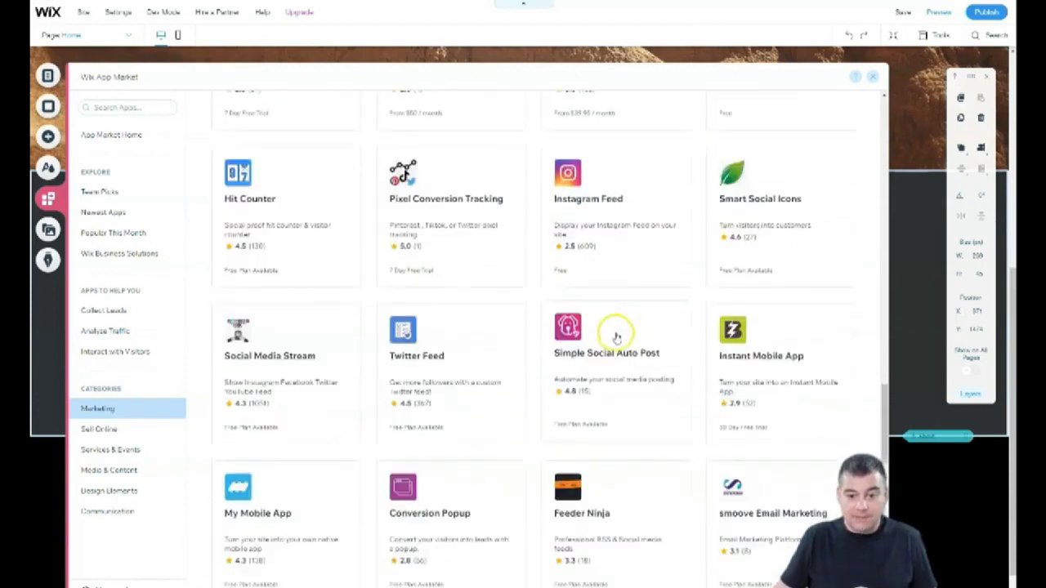
scroll(619, 351, down, 2)
scroll(625, 380, down, 2)
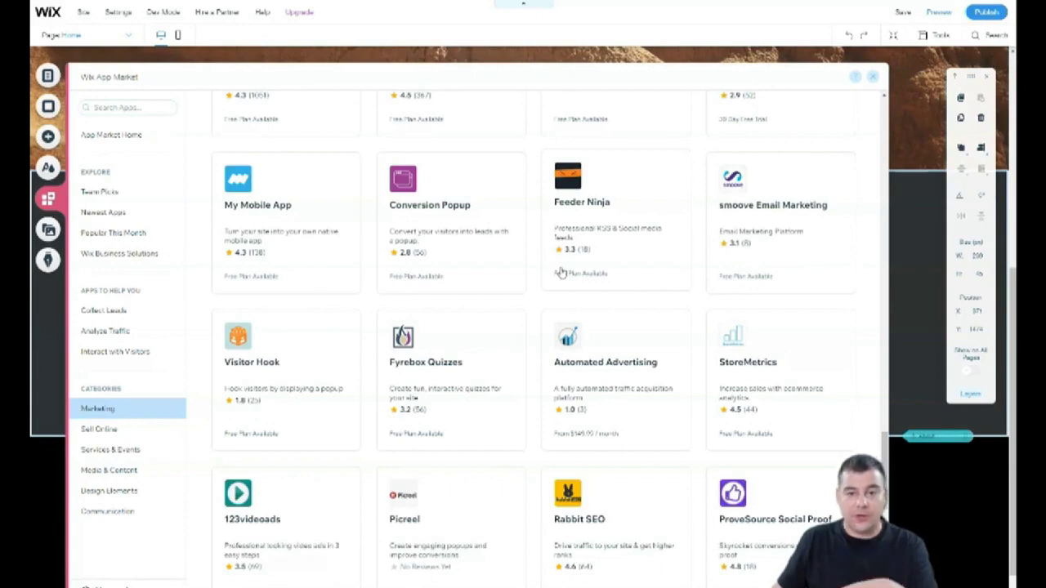
scroll(556, 270, down, 1)
scroll(552, 270, down, 2)
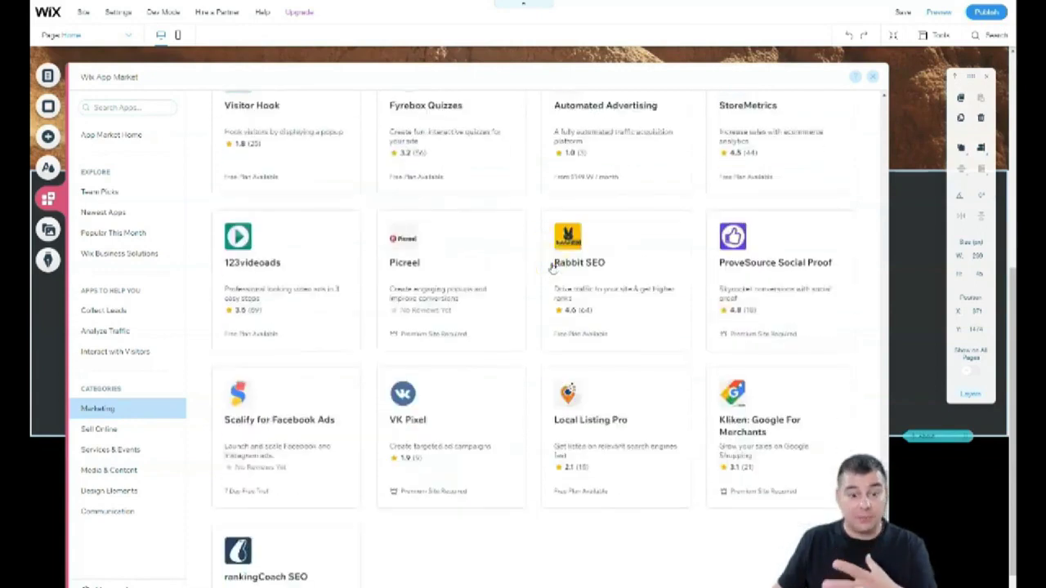
scroll(552, 269, down, 2)
scroll(551, 268, down, 1)
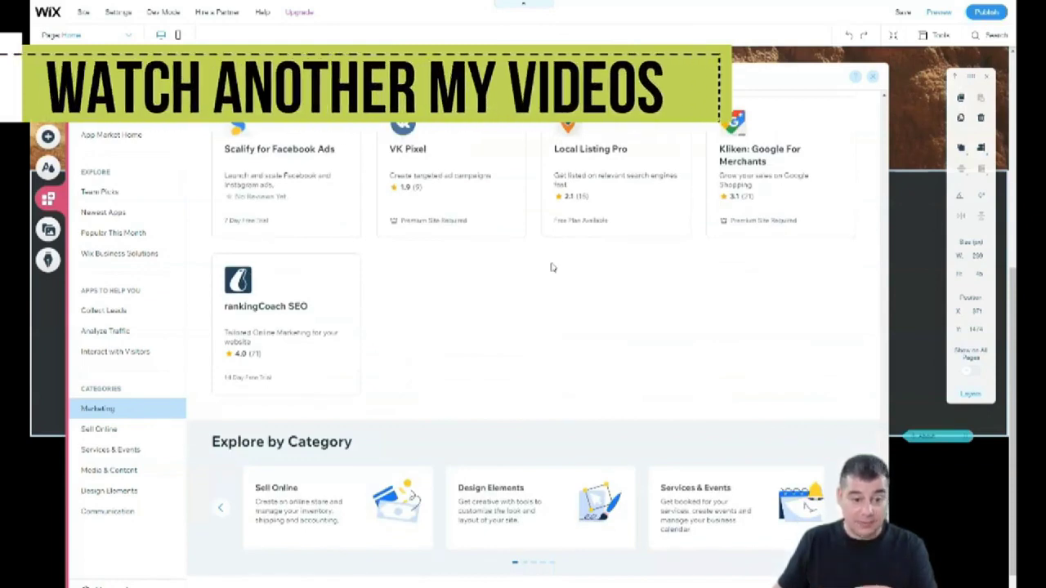
scroll(554, 266, up, 1)
scroll(458, 262, up, 3)
scroll(446, 264, up, 5)
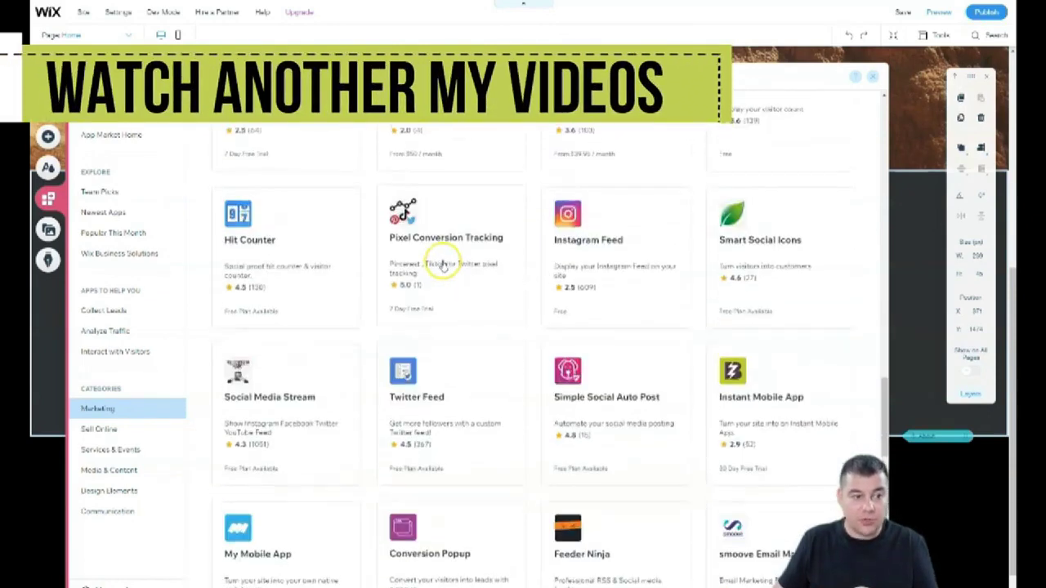
scroll(490, 254, up, 5)
scroll(519, 238, up, 5)
scroll(518, 238, up, 4)
scroll(517, 242, up, 4)
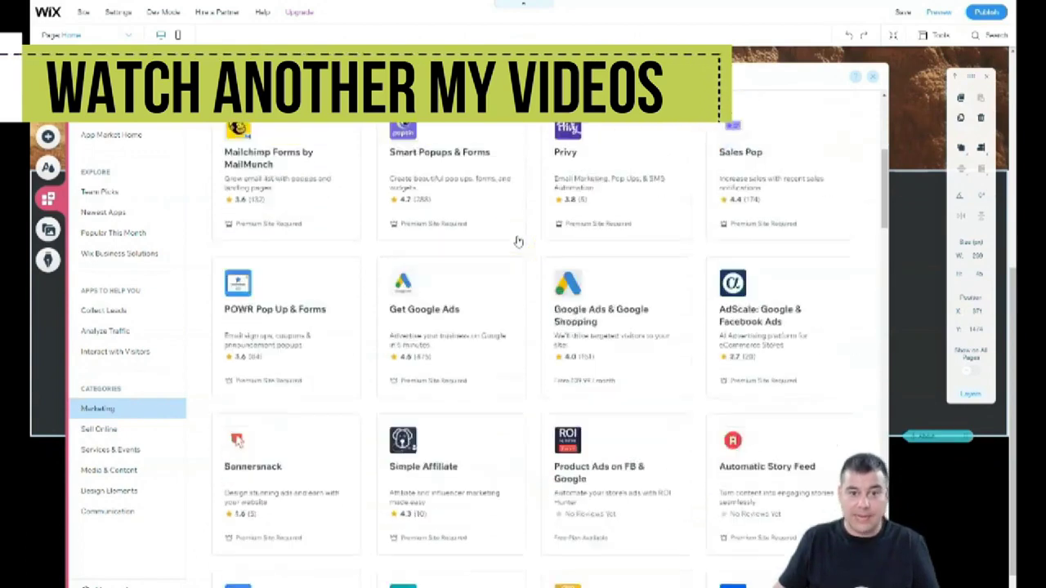
scroll(518, 242, up, 1)
scroll(519, 242, up, 2)
scroll(515, 241, up, 1)
click(318, 216)
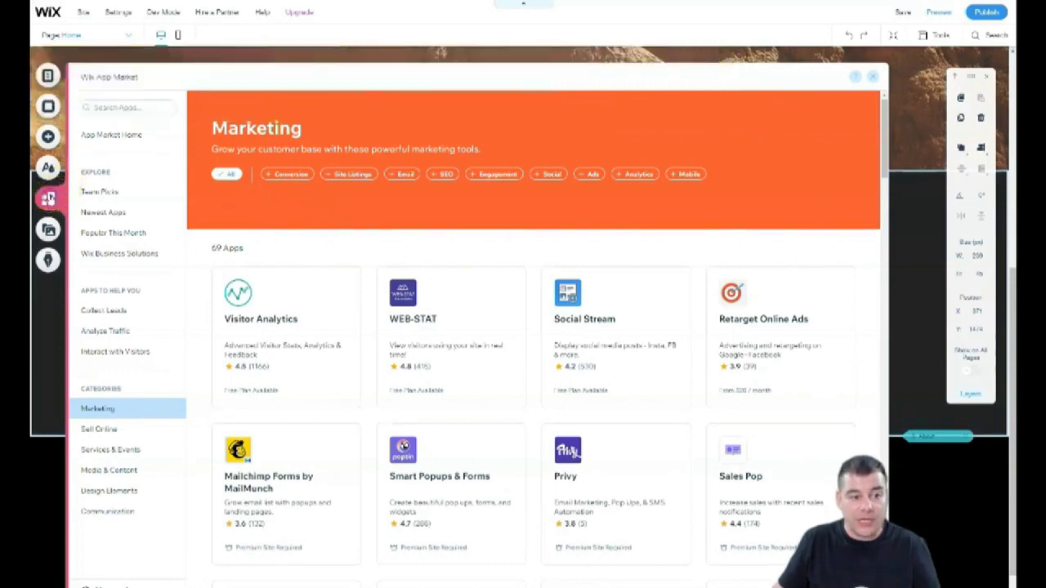
- Leave the App Market via the Pages panel and scroll back up to the page top
click(47, 75)
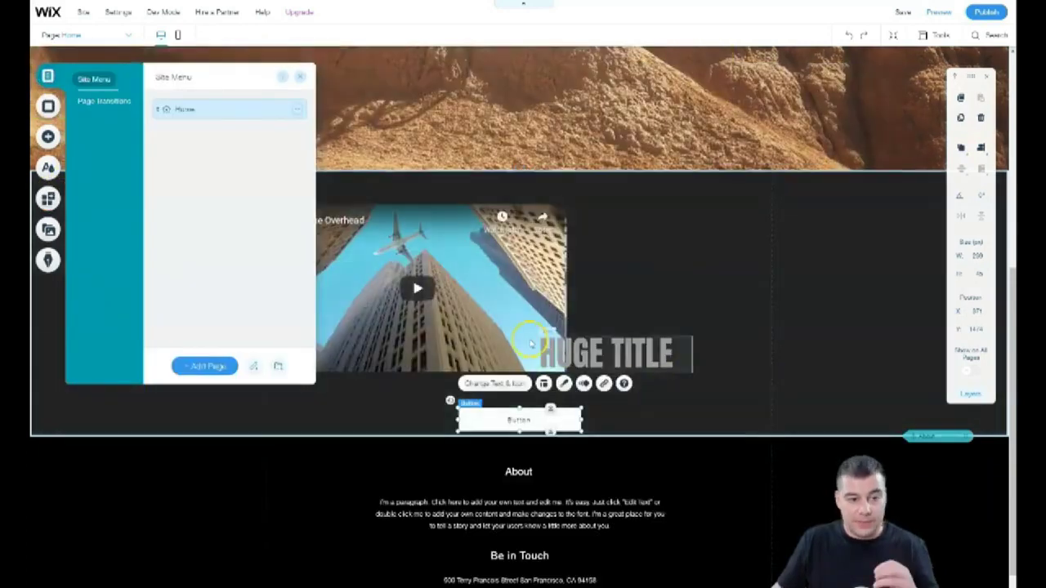
click(300, 80)
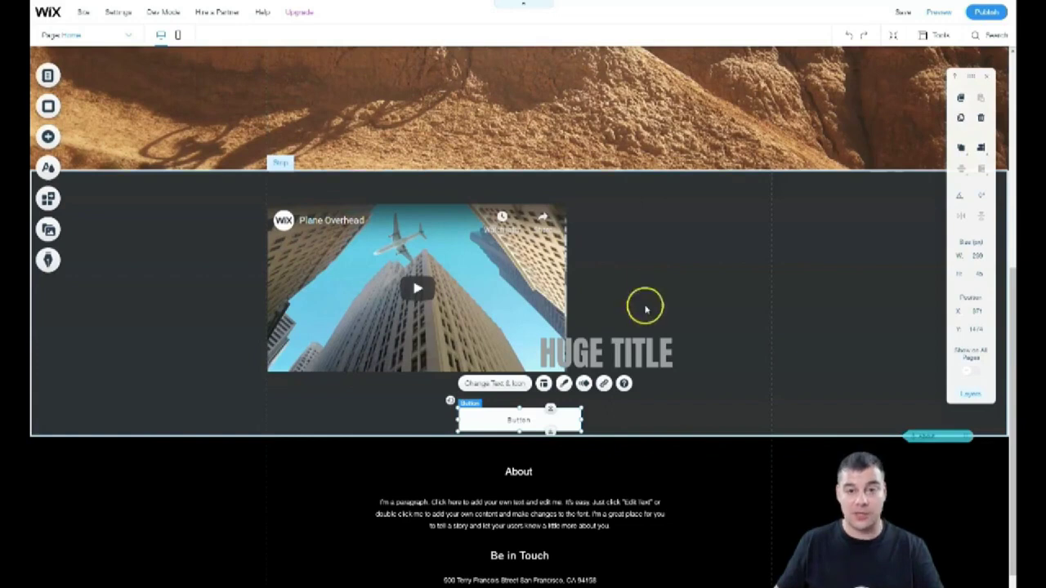
scroll(651, 250, up, 5)
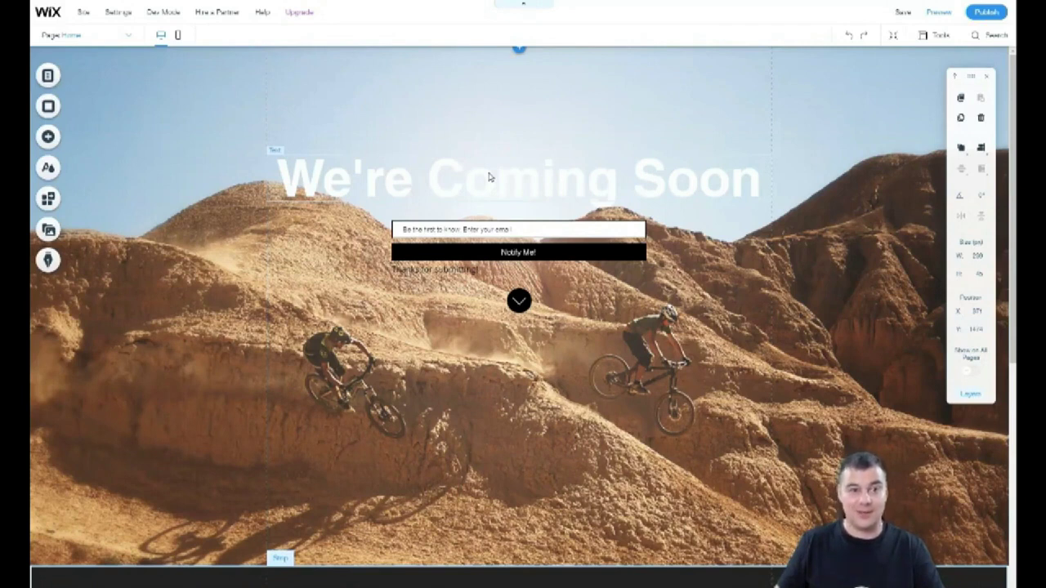
click(492, 171)
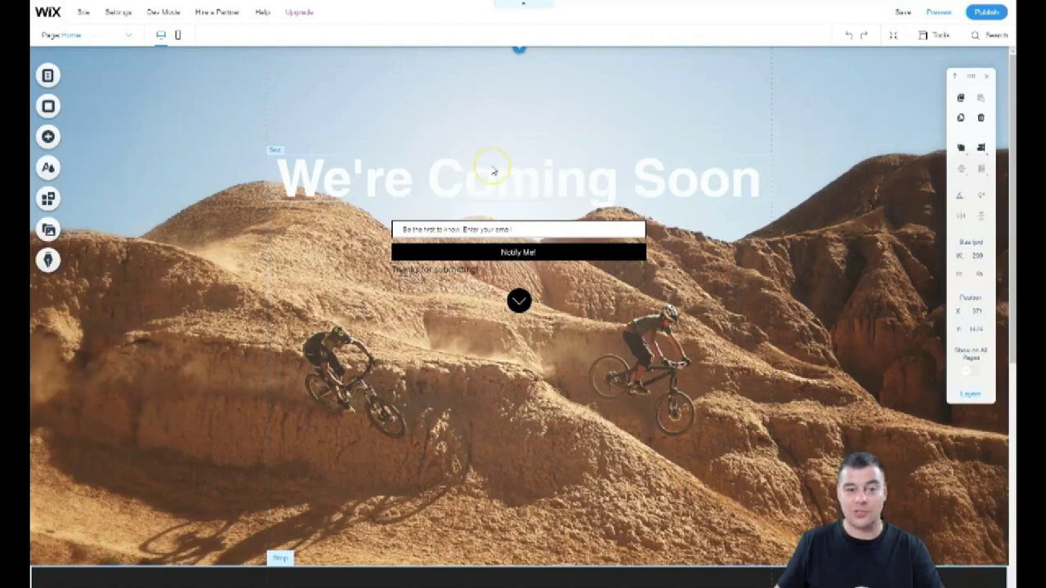